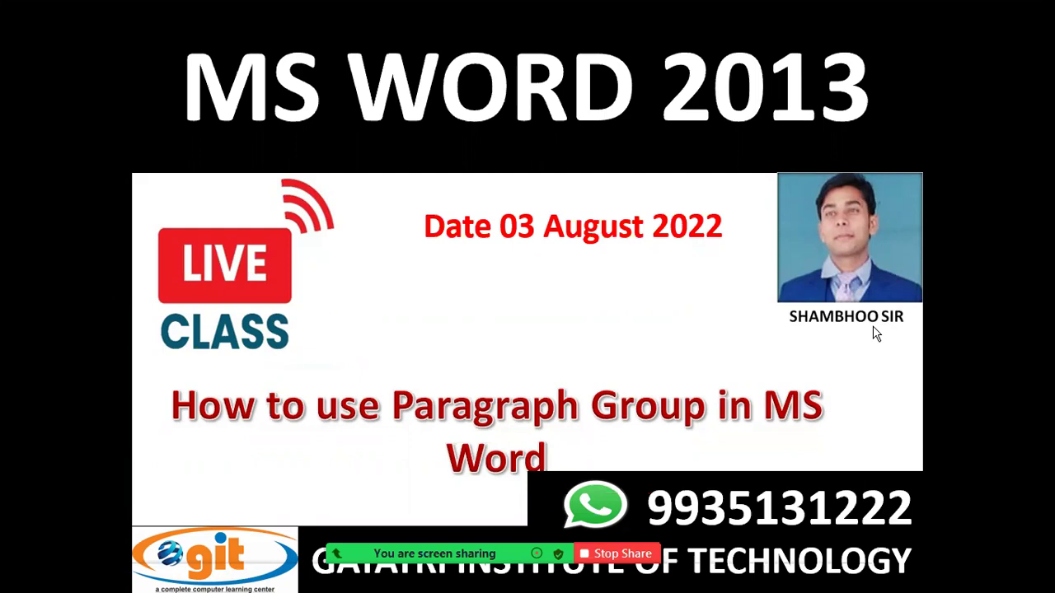
- Launch Word with winword from the Run box, maximize it, and create a blank document
key(Escape)
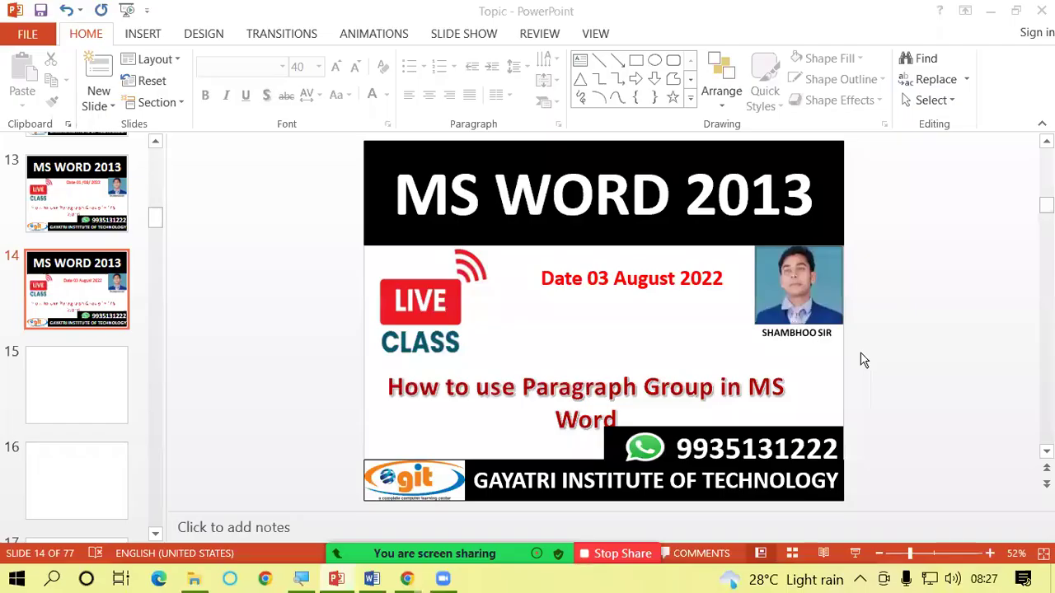
key(super+r)
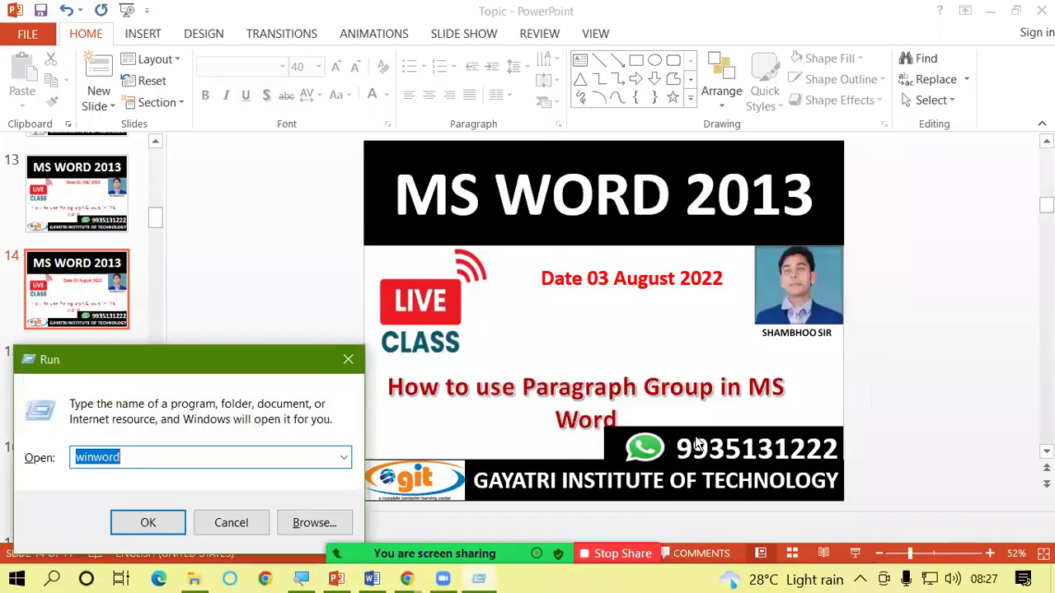
key(Return)
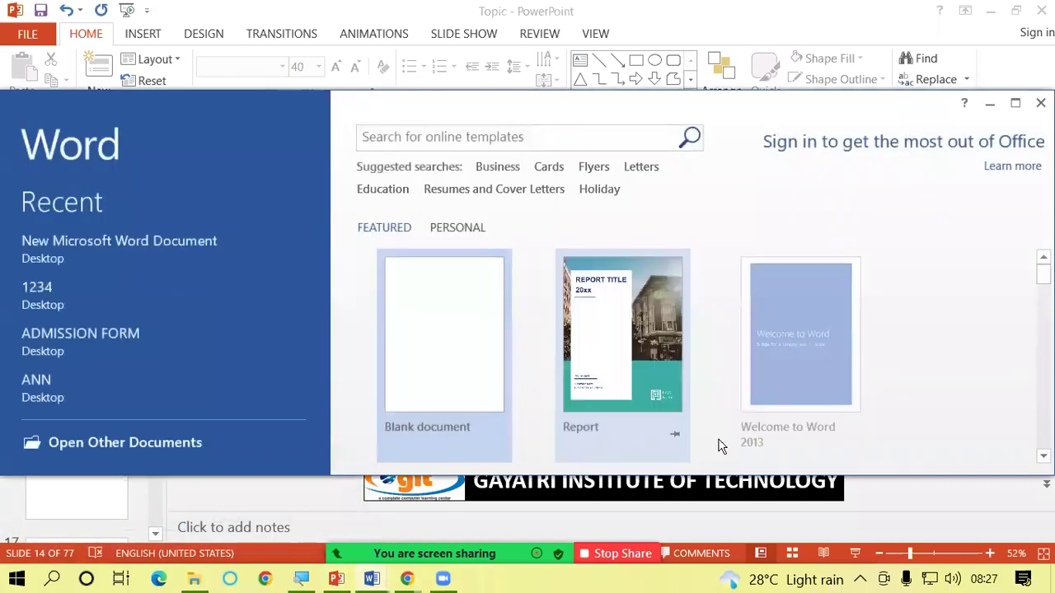
click(1015, 102)
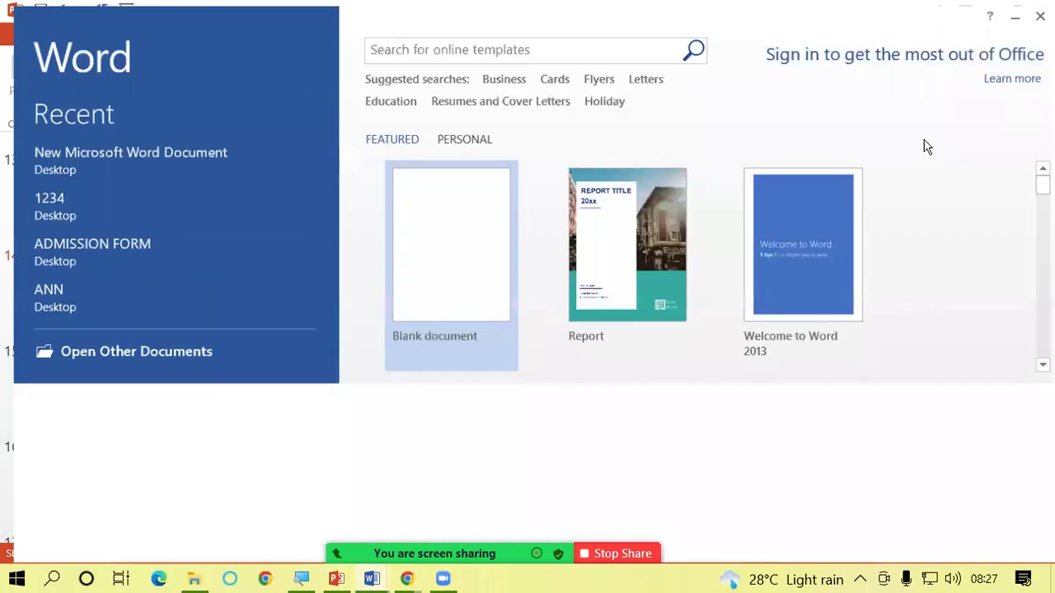
click(409, 230)
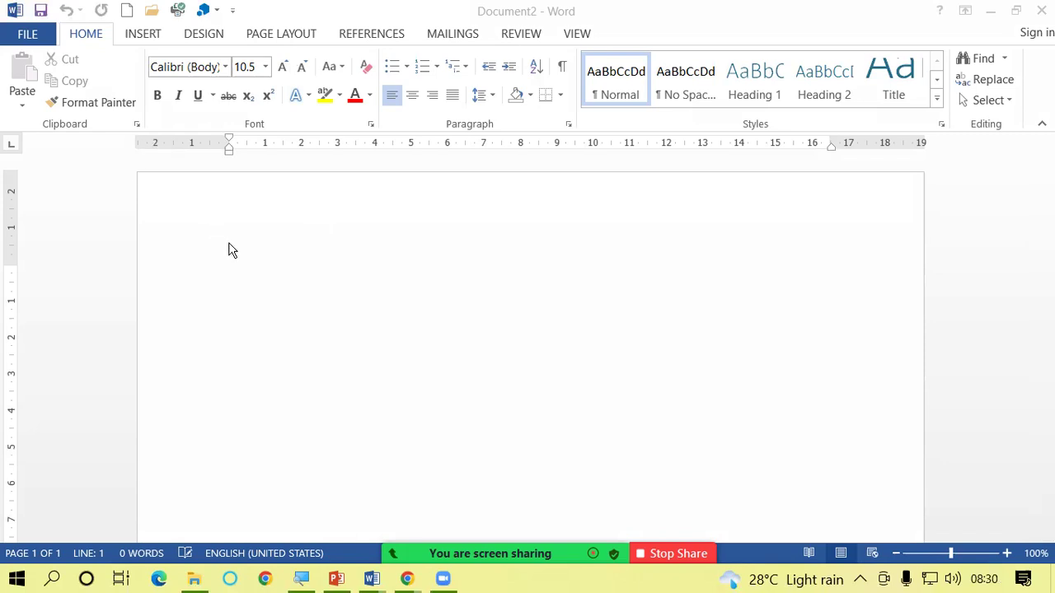
- Type the first three first names on separate lines, adding the third to the dictionary
click(262, 264)
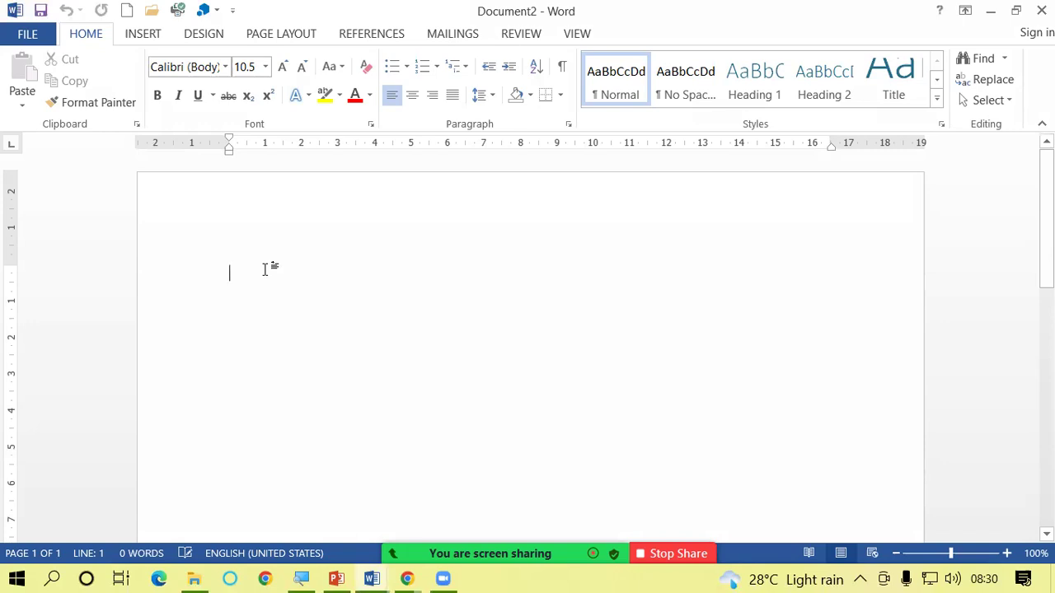
text(Rahul)
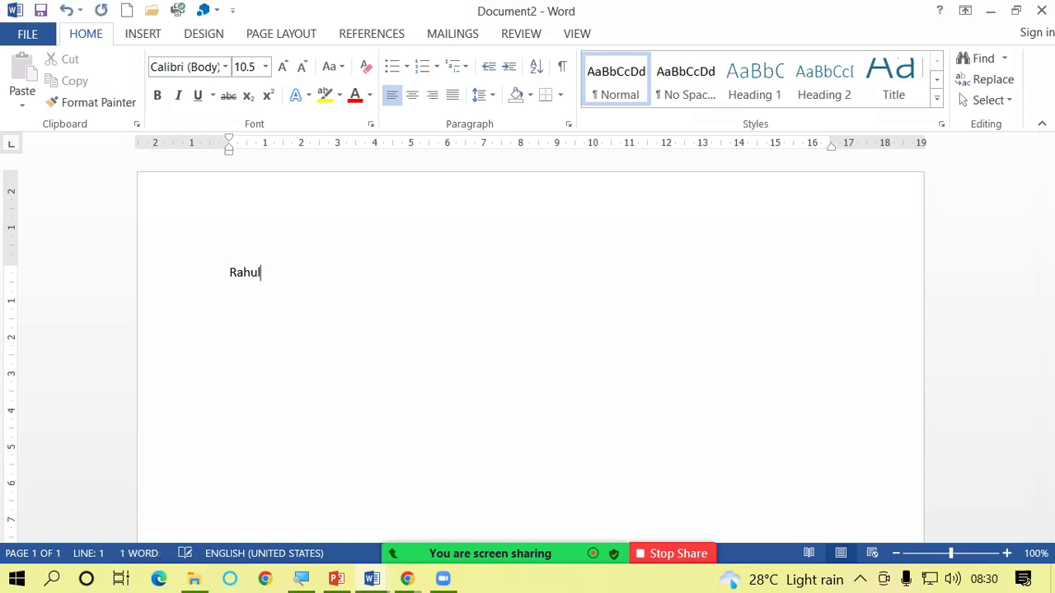
key(Return)
text(Ajay)
key(Return)
text(Chand)
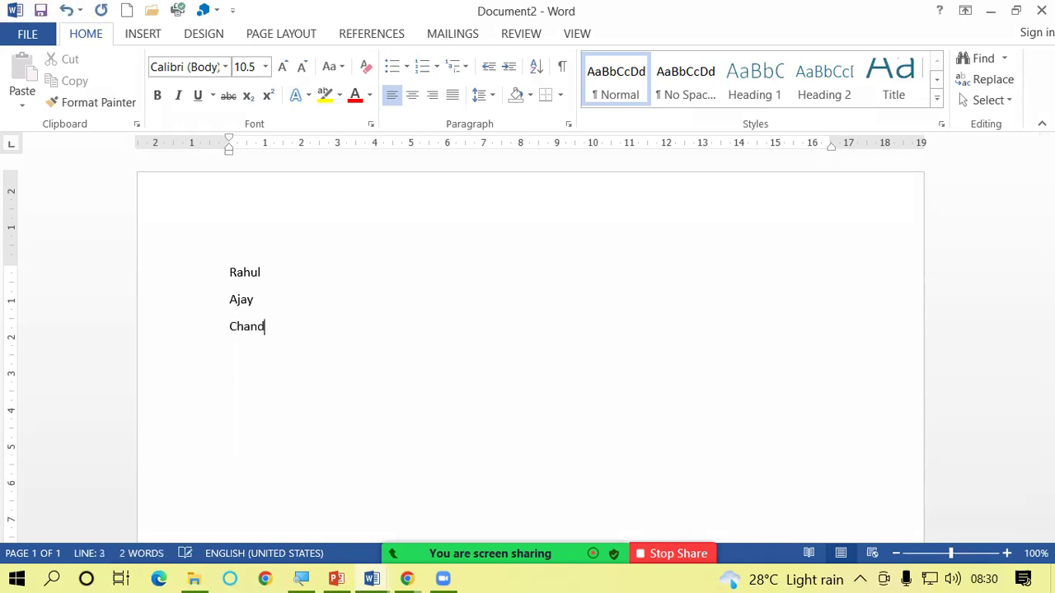
text(an)
key(Return)
right_click(243, 327)
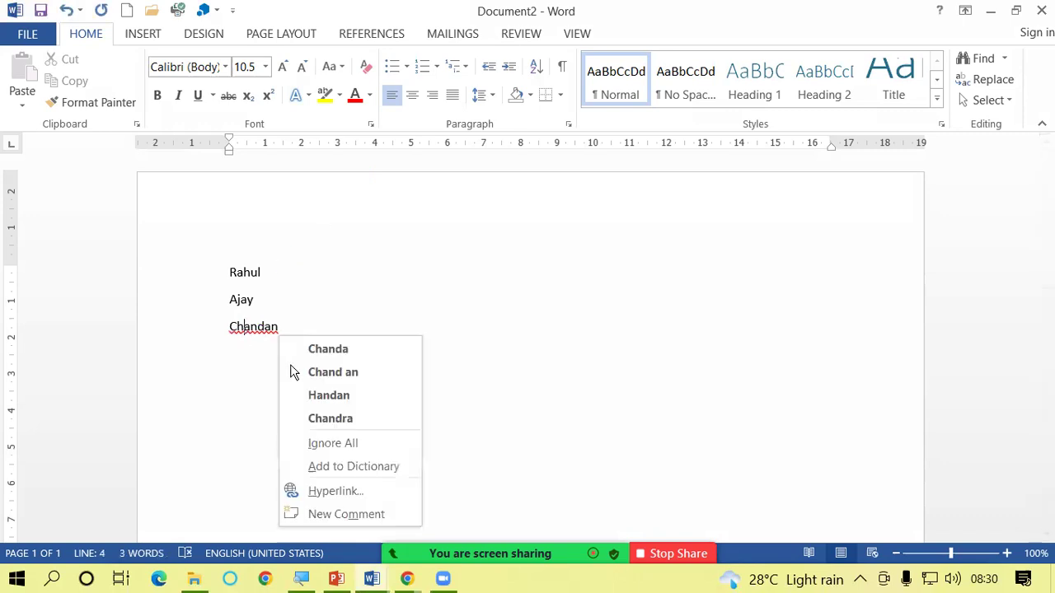
click(348, 468)
key(Return)
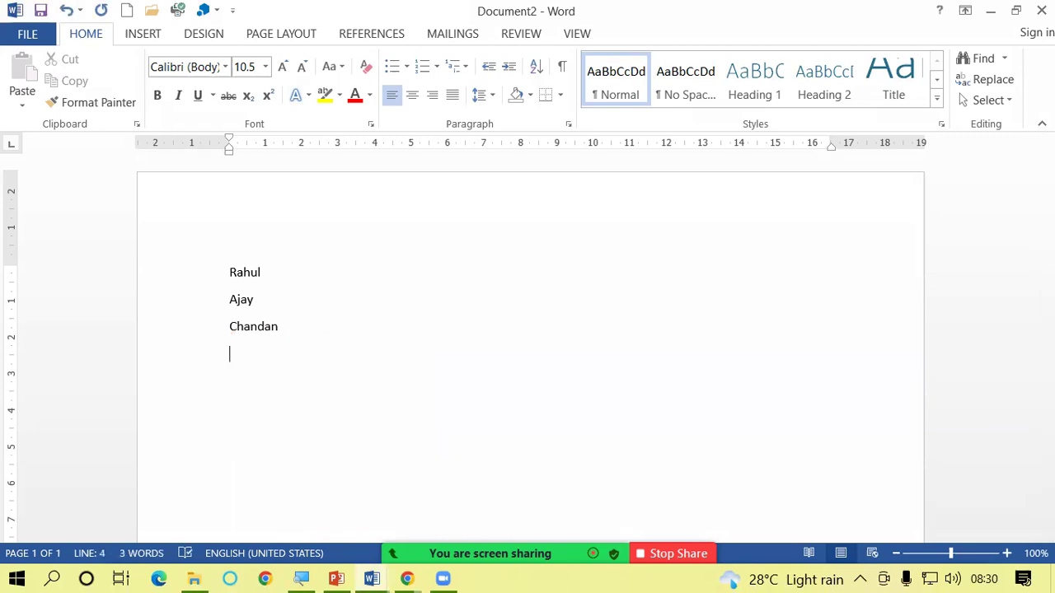
- Type the remaining three first names on separate lines, clearing the last one's spelling flag
text(Suresh)
key(Return)
text(Ramesh)
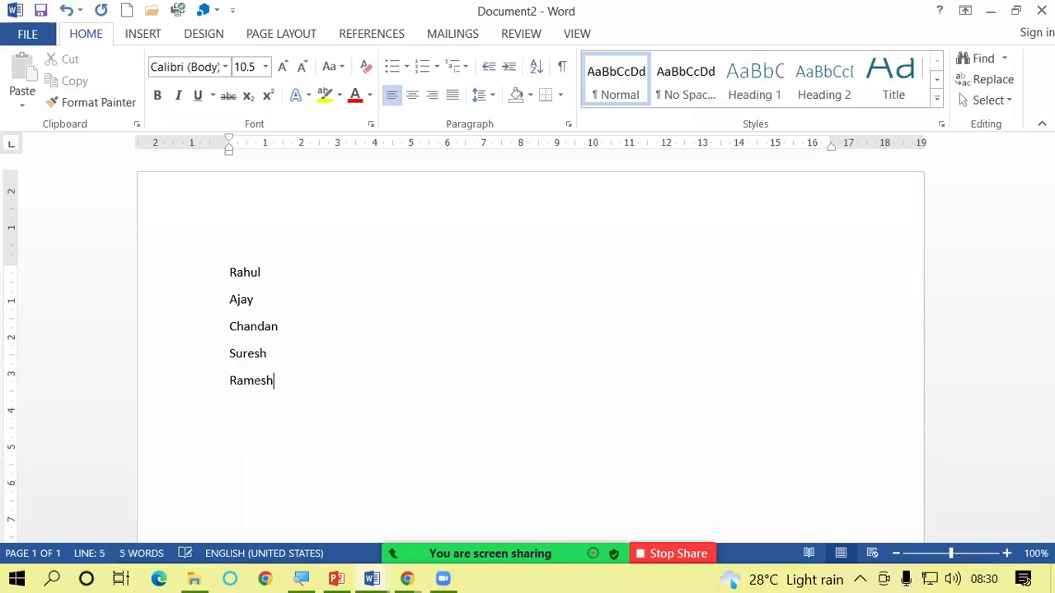
key(Return)
text(ka)
key(BackSpace)
text(amlesh)
right_click(254, 416)
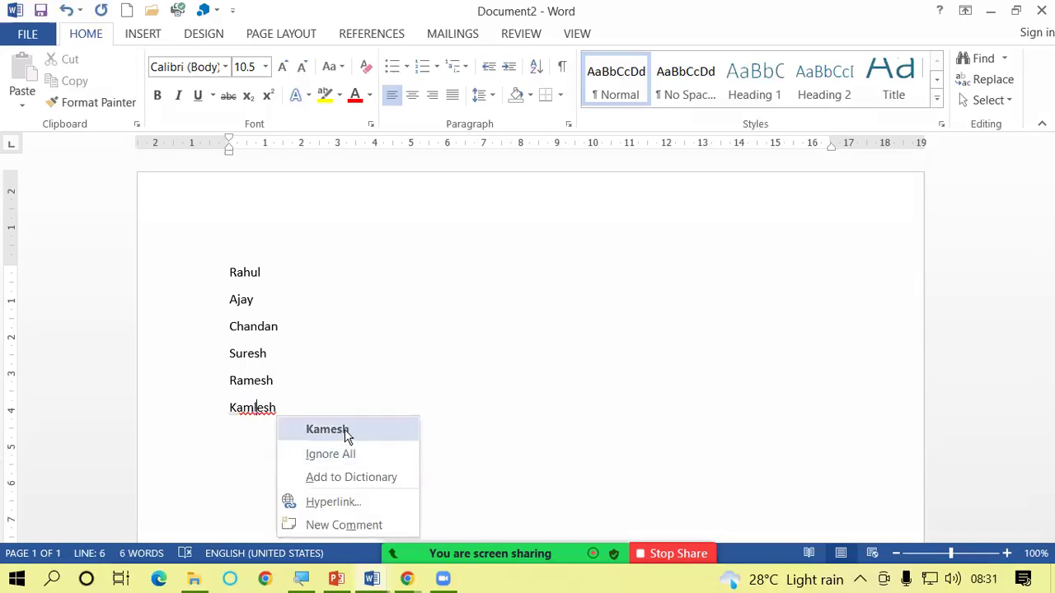
click(364, 477)
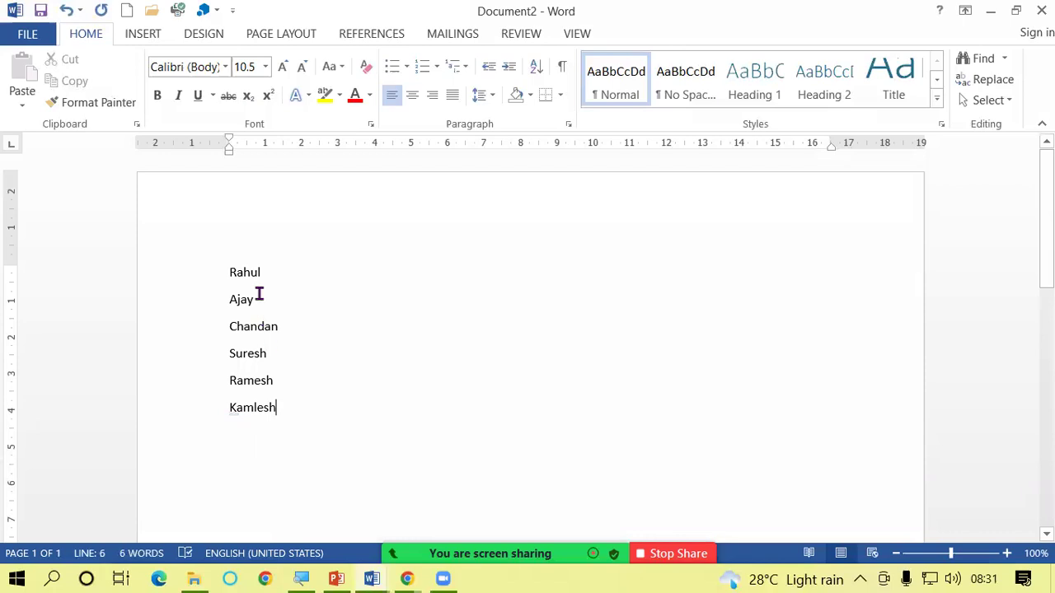
- Practise selecting the second name by double-clicking and by dragging
scroll(257, 289, down, 2)
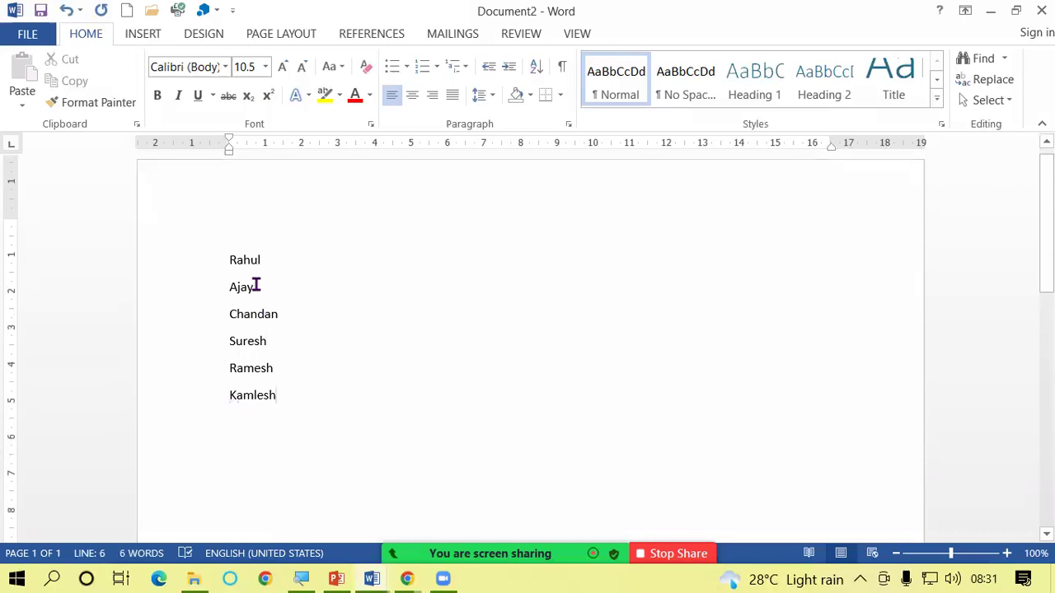
scroll(257, 286, up, 1)
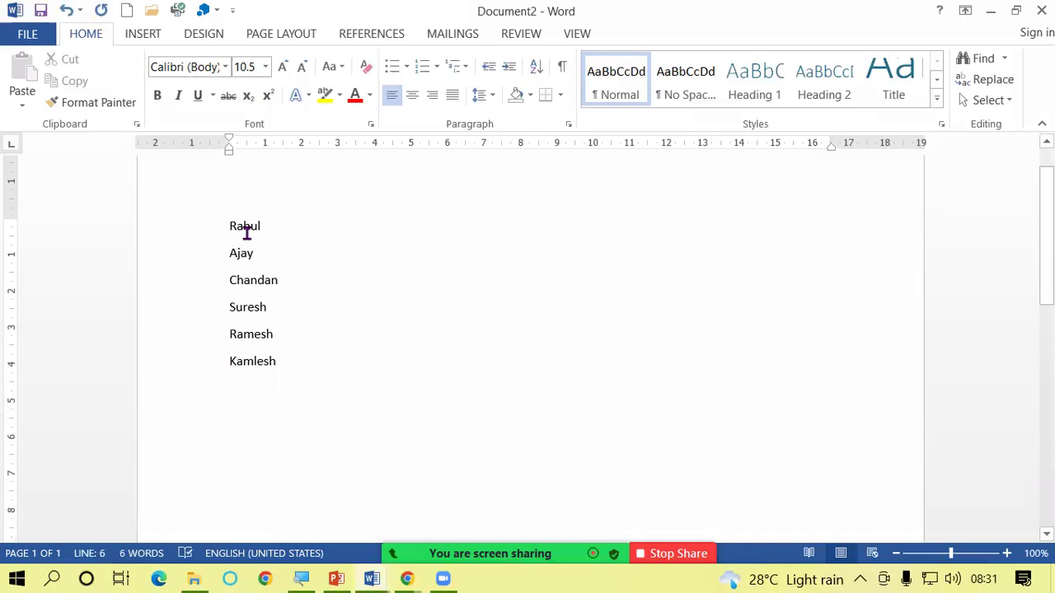
double_click(255, 254)
click(269, 254)
drag(231, 253, 266, 260)
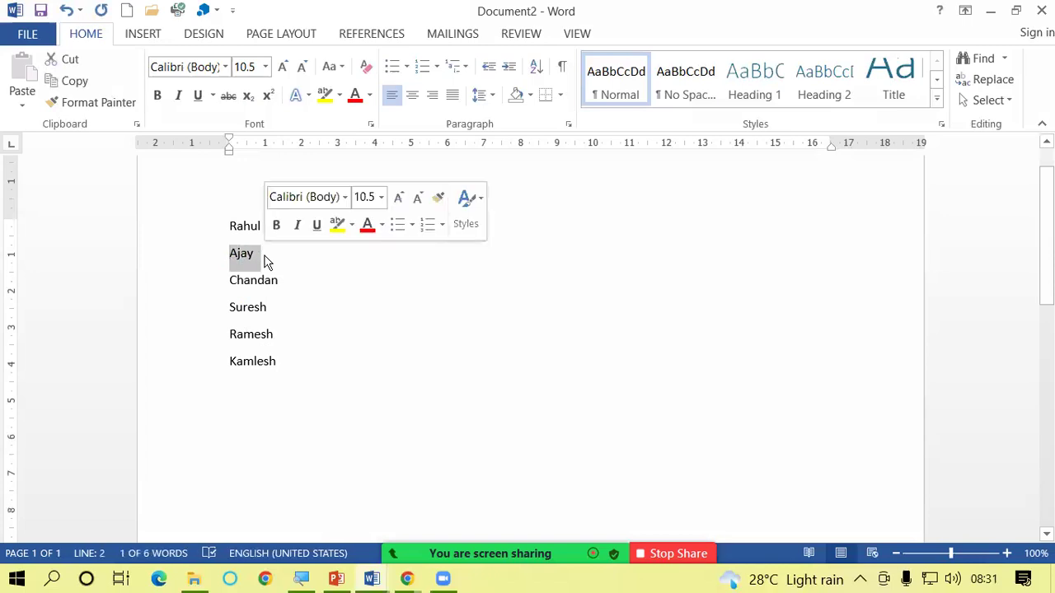
click(264, 260)
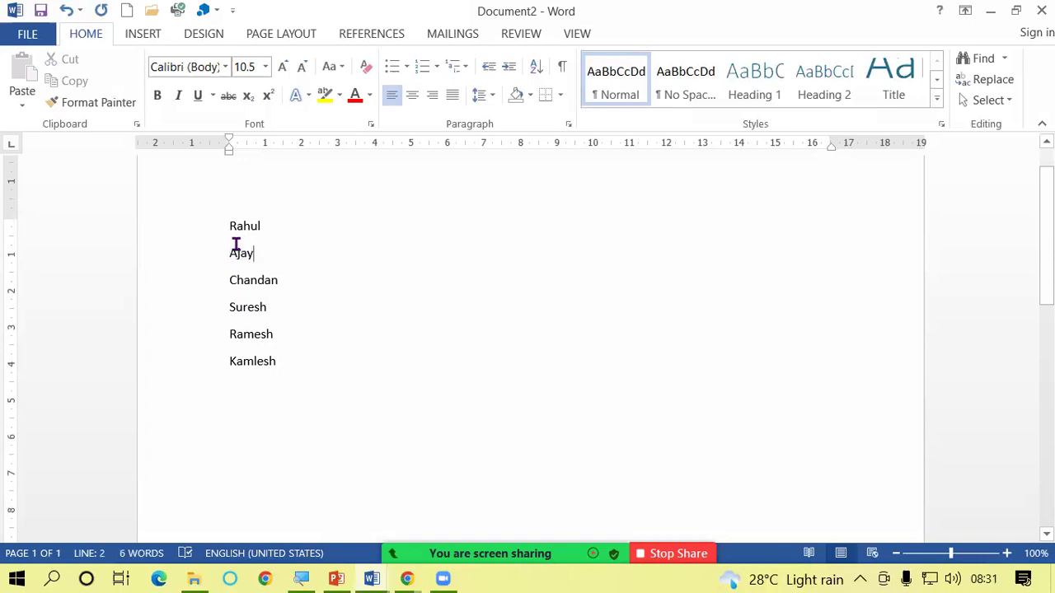
click(228, 249)
drag(244, 256, 299, 280)
click(254, 308)
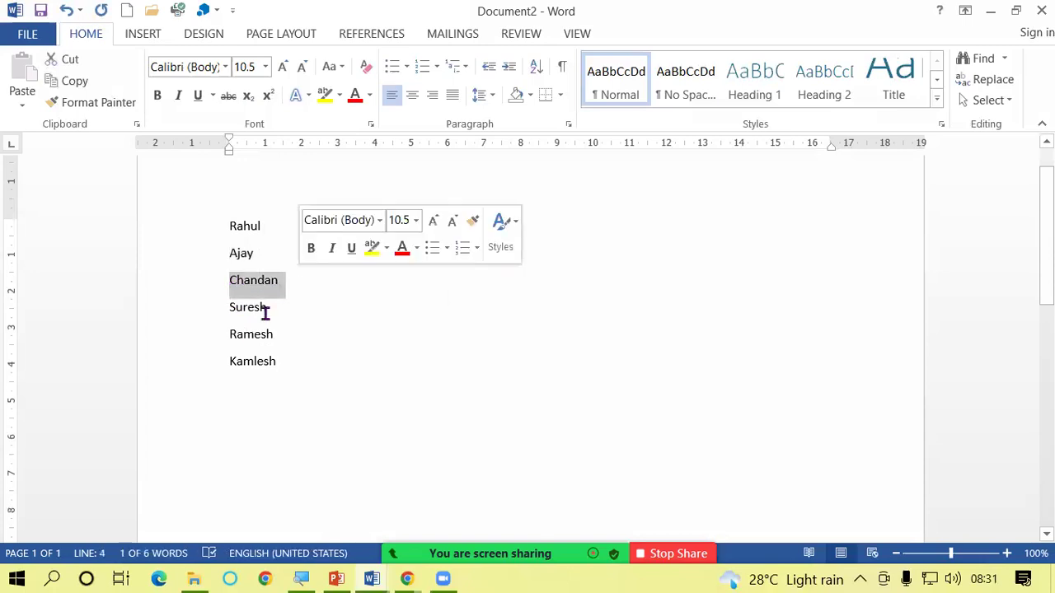
- Select the last and fifth names, then drag to select all six names
drag(225, 363, 285, 363)
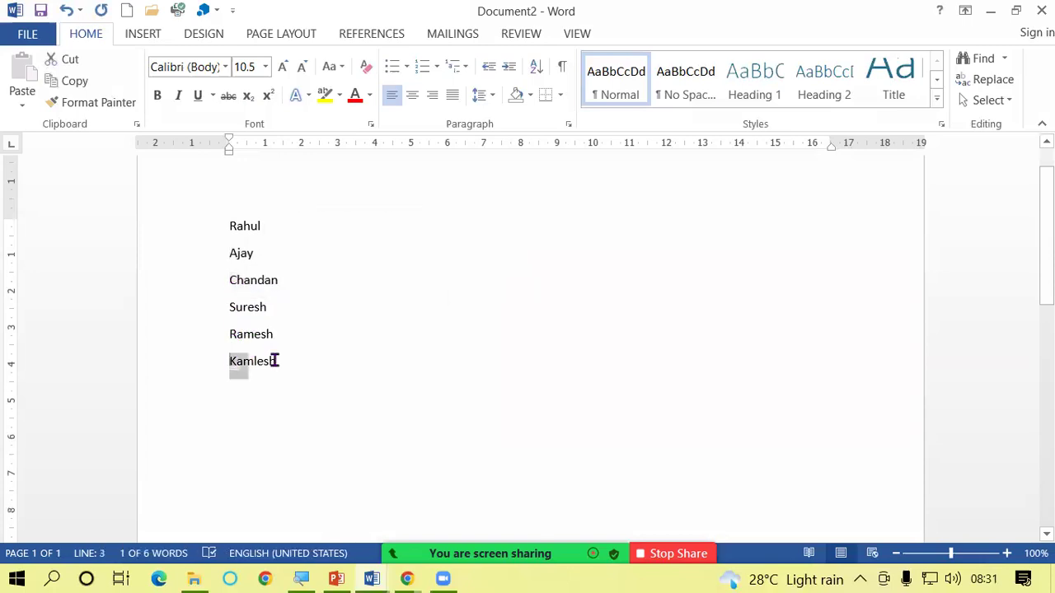
drag(229, 332, 280, 334)
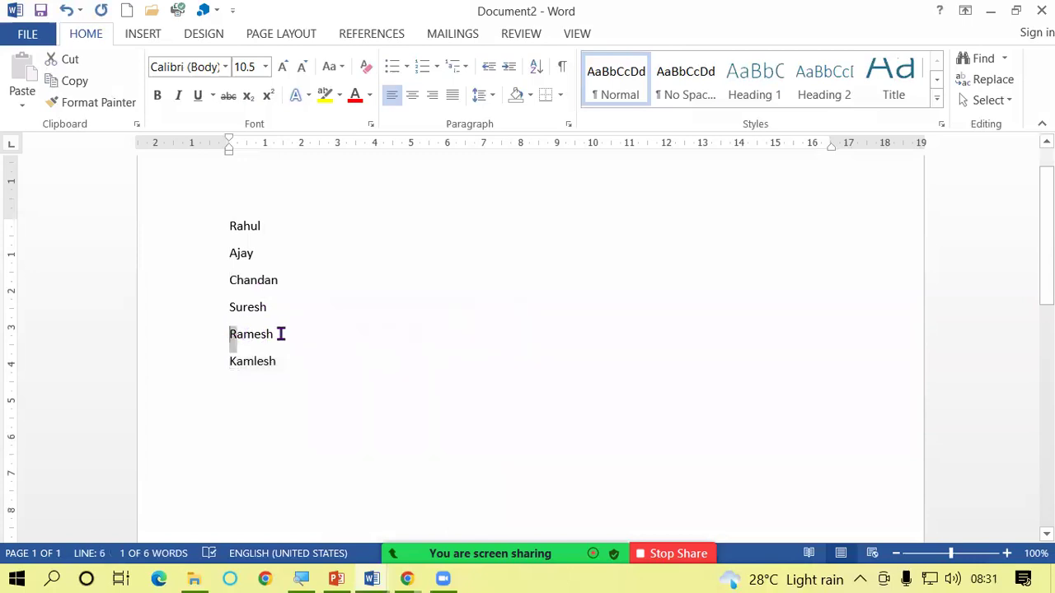
click(224, 304)
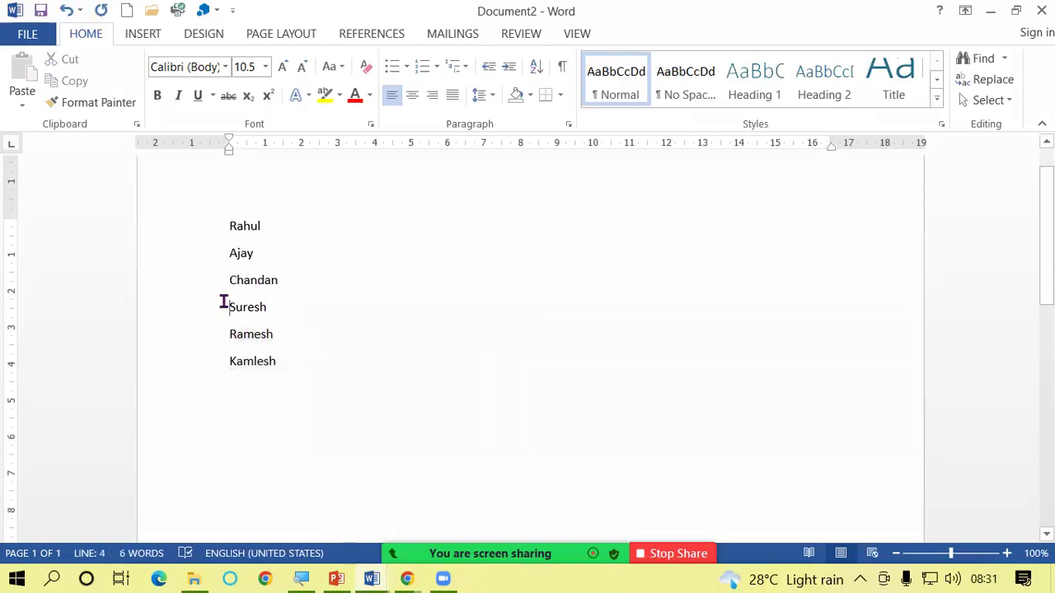
click(305, 366)
drag(229, 220, 303, 366)
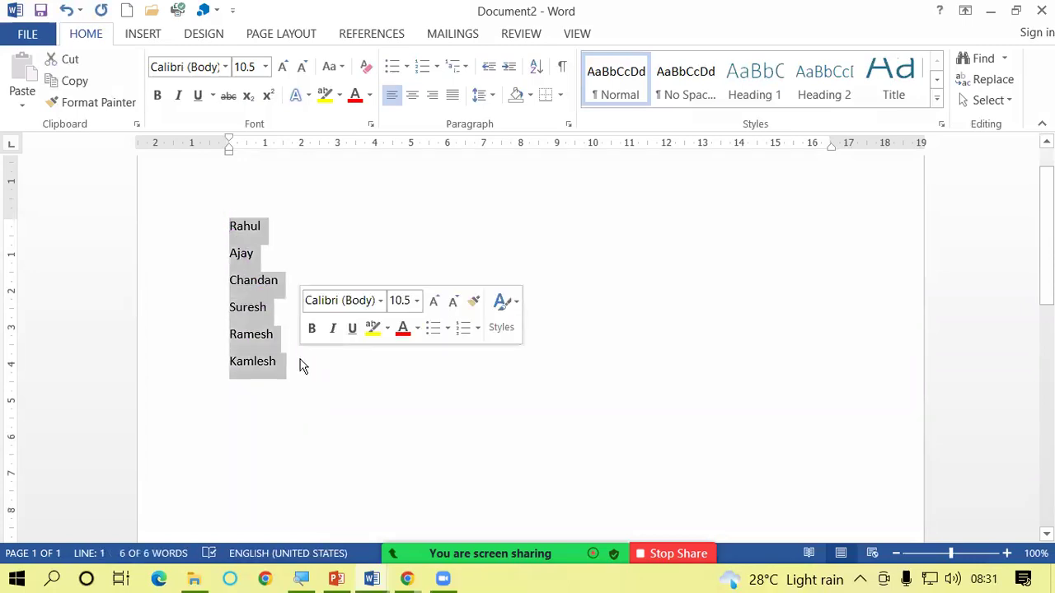
- Sort the names by Paragraphs as Text in Ascending order, A to Z
click(536, 75)
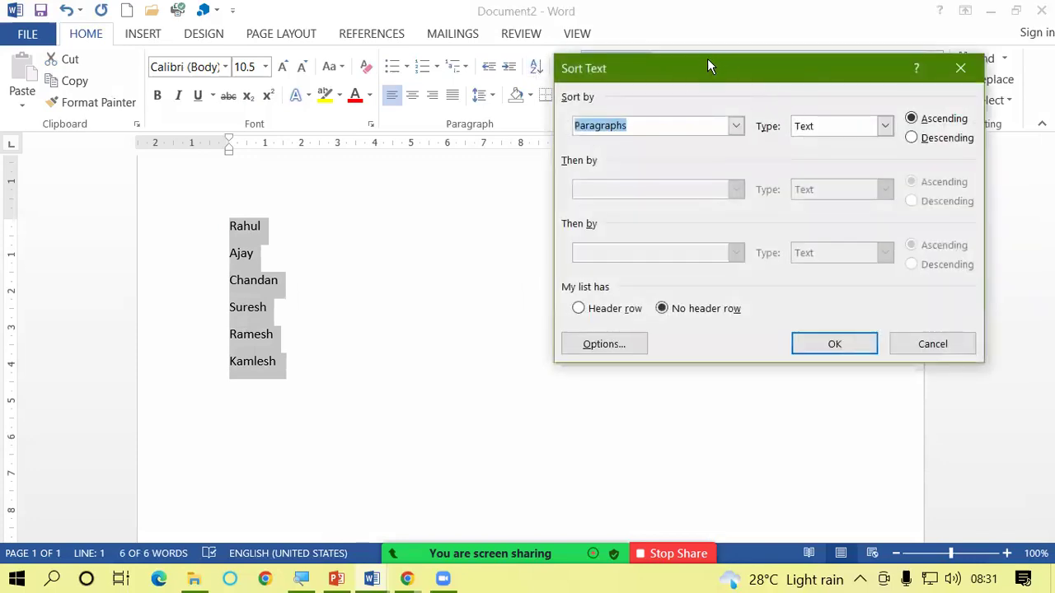
drag(707, 68, 483, 74)
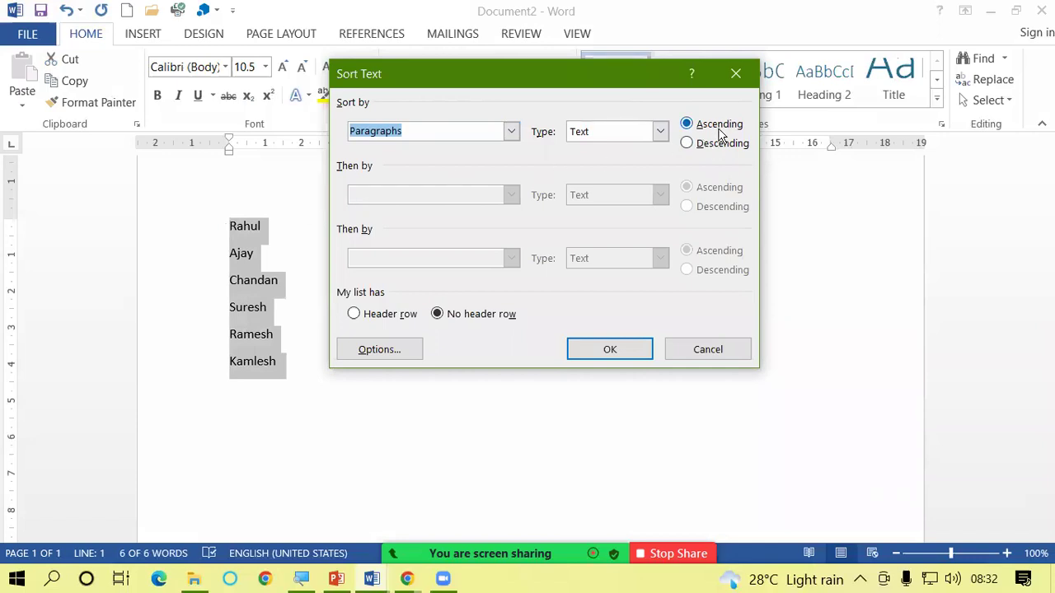
click(608, 348)
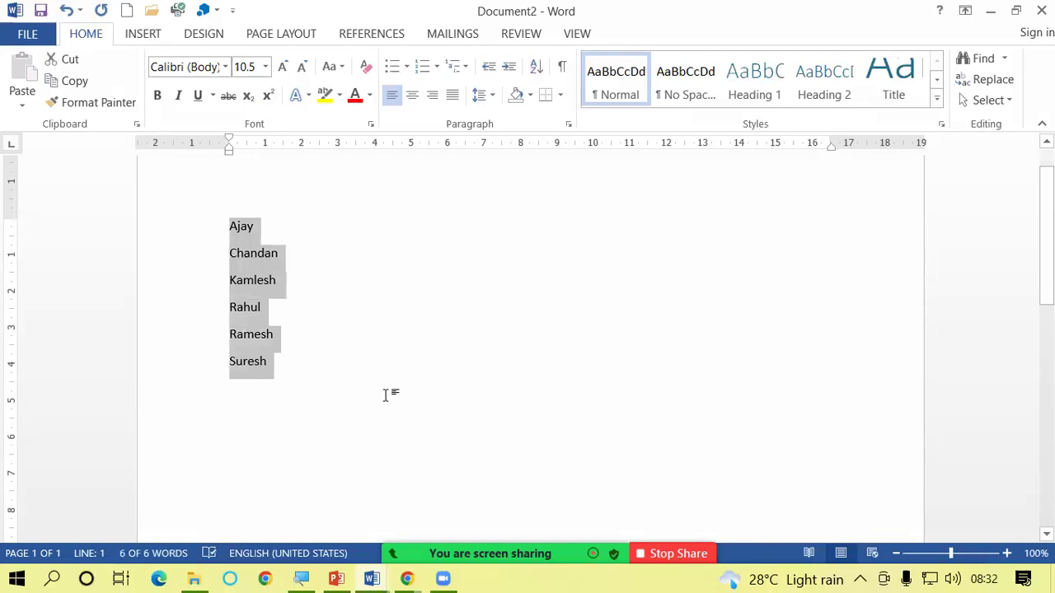
- Grow the selected names' font from 10.5 pt up to 18 pt, then deselect
click(283, 66)
click(283, 66)
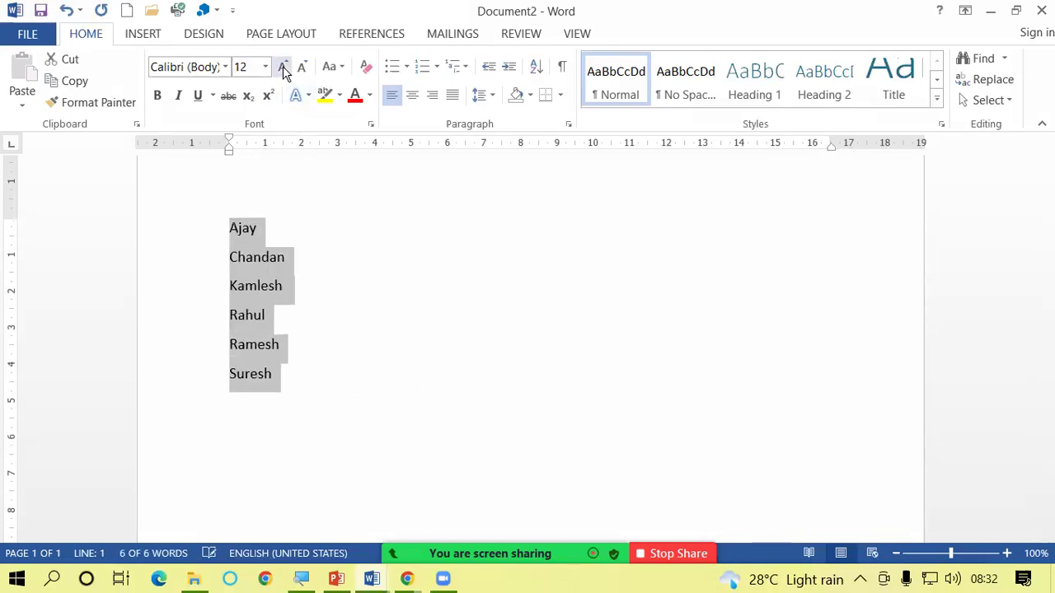
click(283, 66)
click(283, 66)
click(282, 66)
click(339, 445)
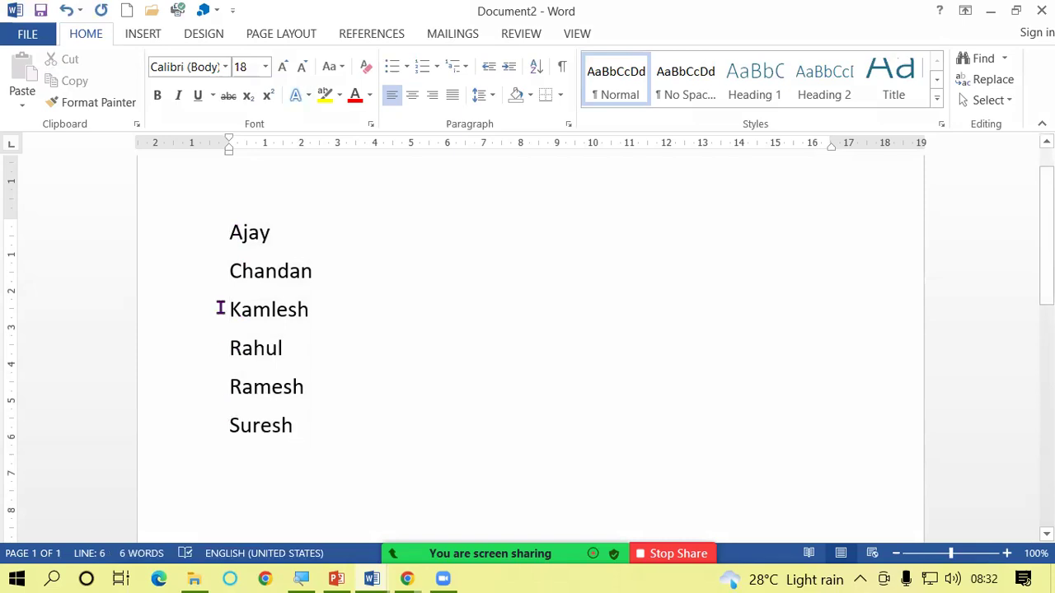
- Select all six names and re-sort them as Text in Descending order, Z to A
drag(230, 224, 334, 449)
click(537, 66)
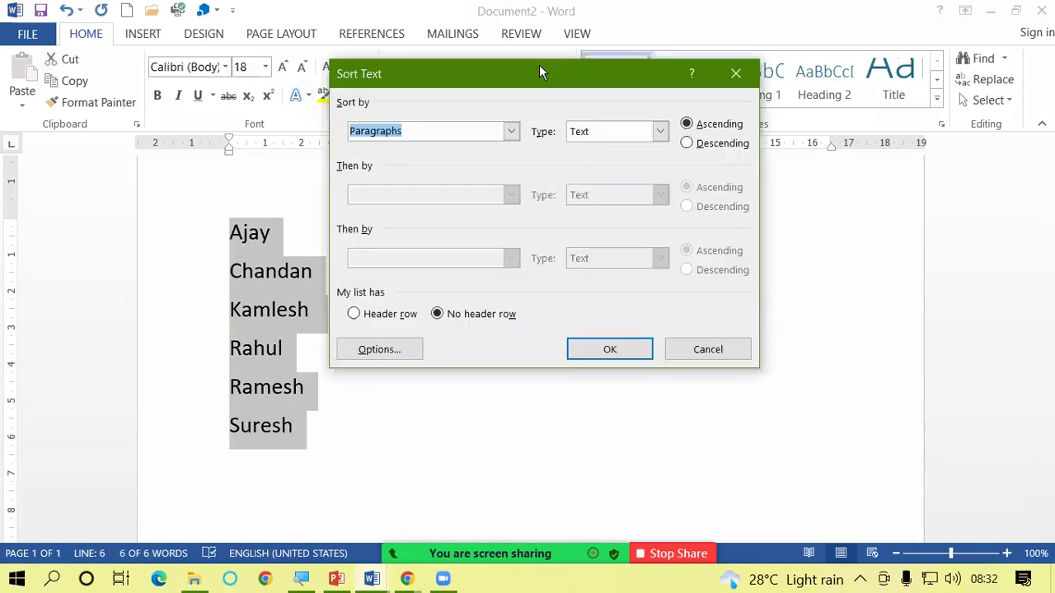
click(687, 144)
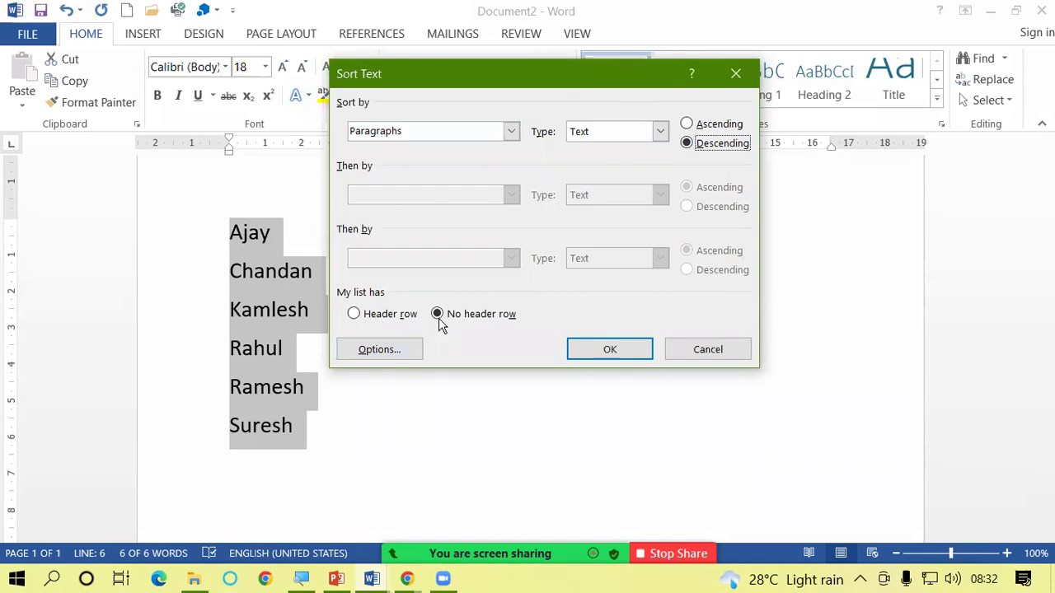
click(600, 348)
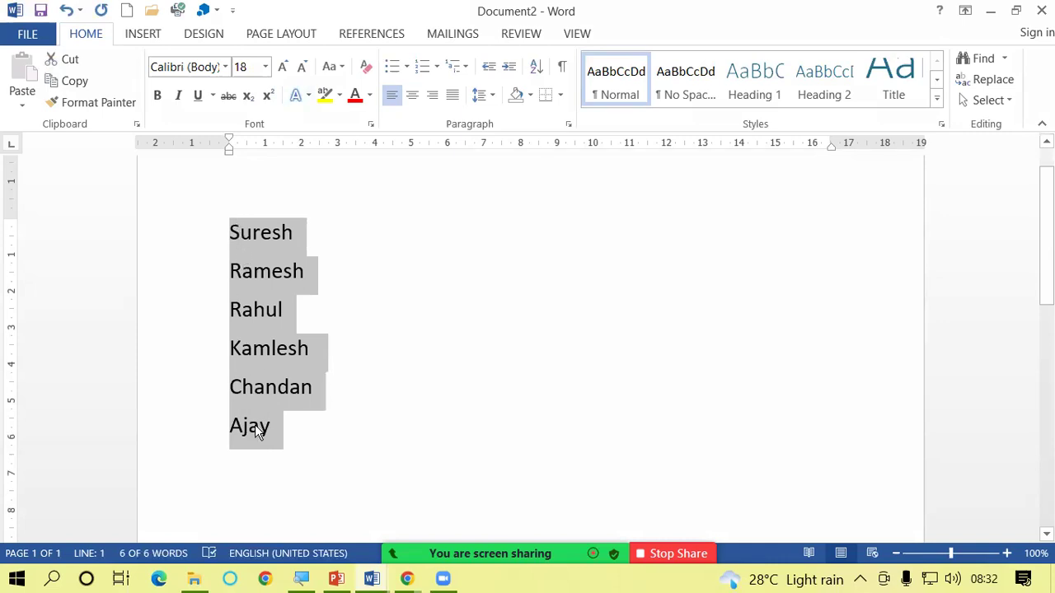
click(295, 431)
- Below the names, type the numbers 1, 3, 7 and 5 on separate lines
click(224, 225)
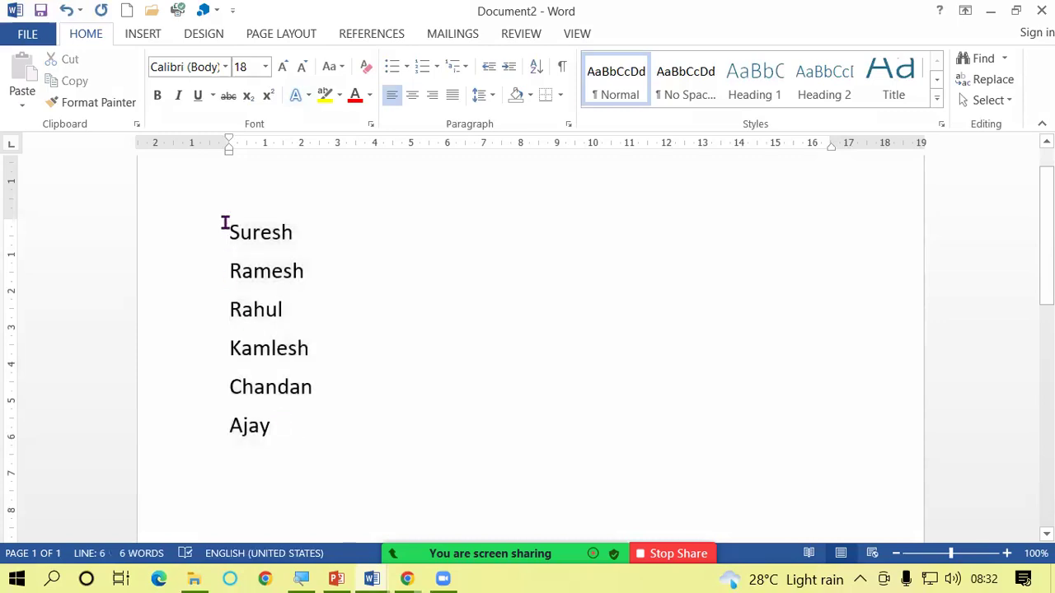
click(295, 438)
scroll(381, 248, down, 3)
key(Return)
key(Return)
key(Return)
text(1)
key(Return)
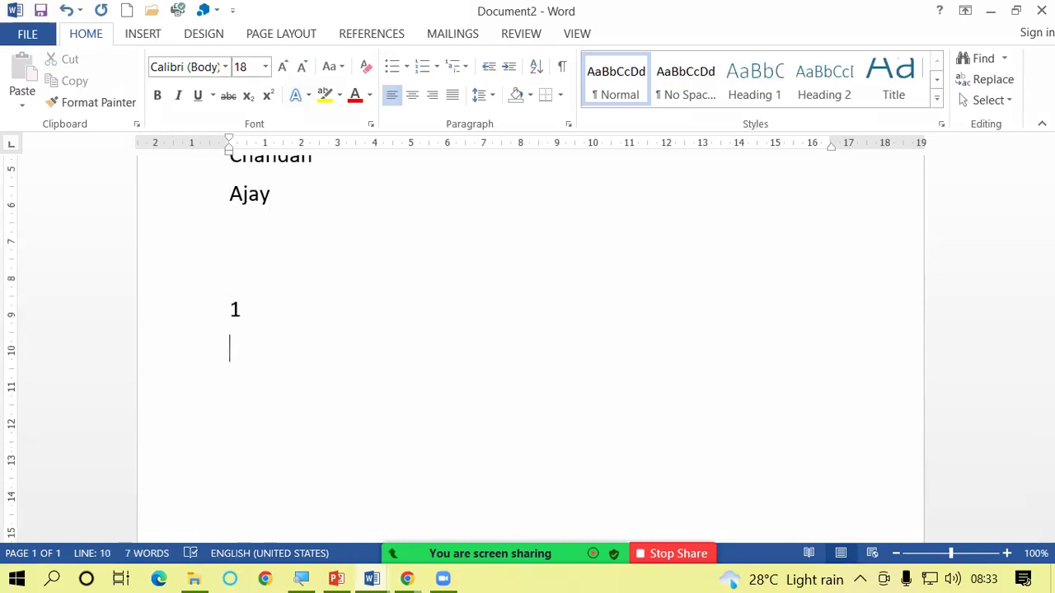
text(3)
key(Return)
text(7)
- Continue the number column with 2, 4, 9 and 8, one per line
key(Return)
text(5)
key(Return)
text(2)
key(Return)
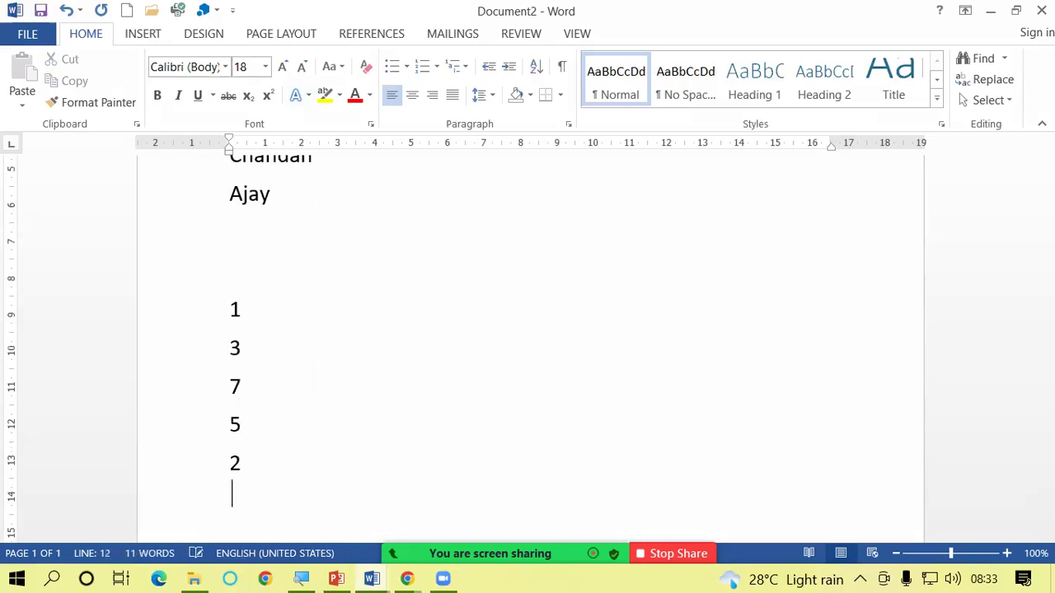
text(4)
key(Return)
text(9)
key(Return)
text(8)
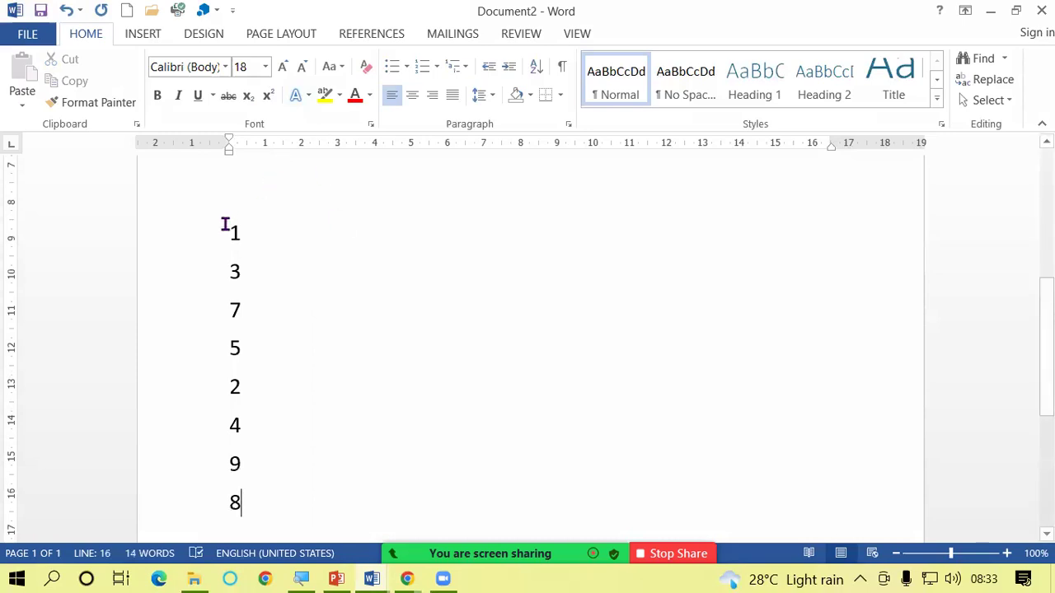
- Sort the selected number column by Number, ascending: 1, 2, 3, 4, 5, 7, 8, 9
drag(226, 224, 249, 501)
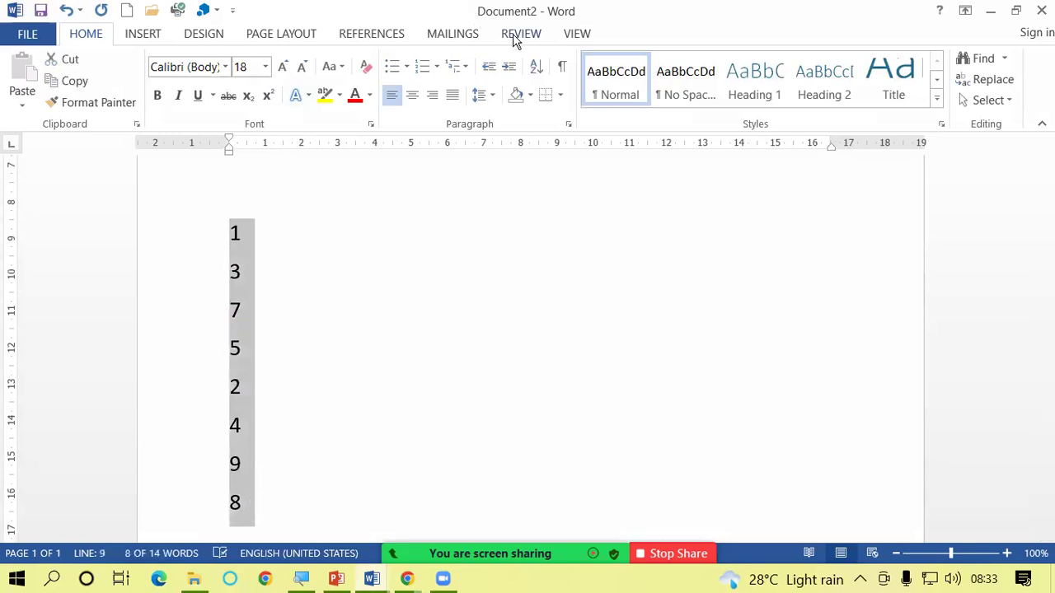
click(537, 66)
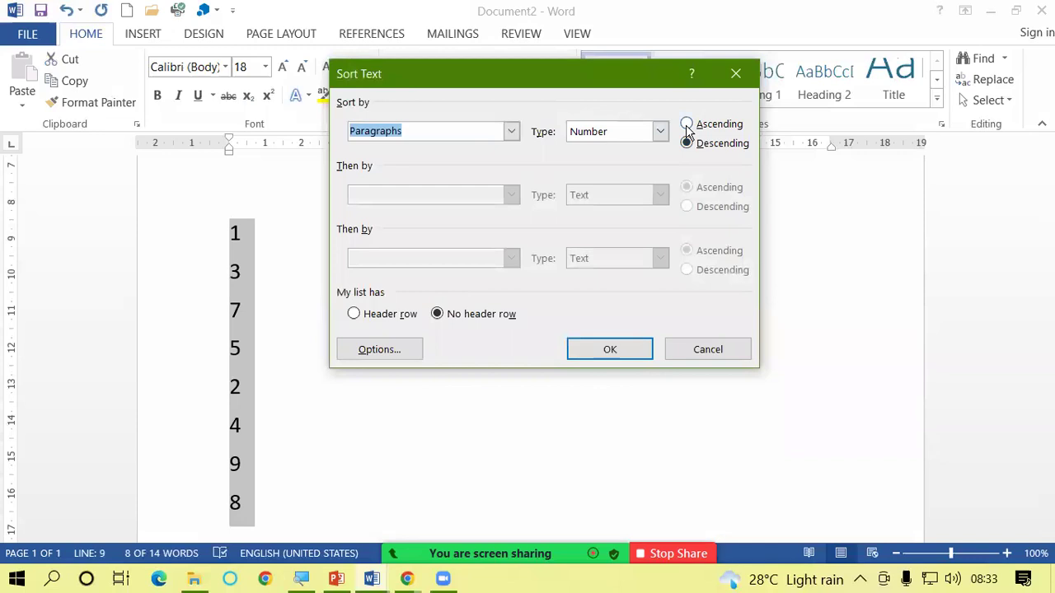
click(688, 126)
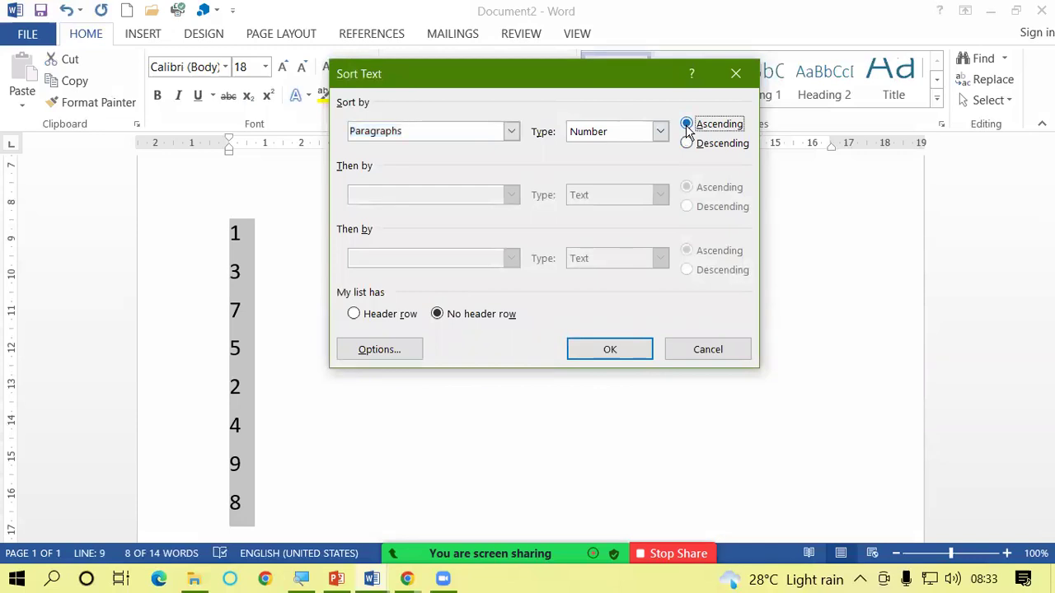
click(594, 361)
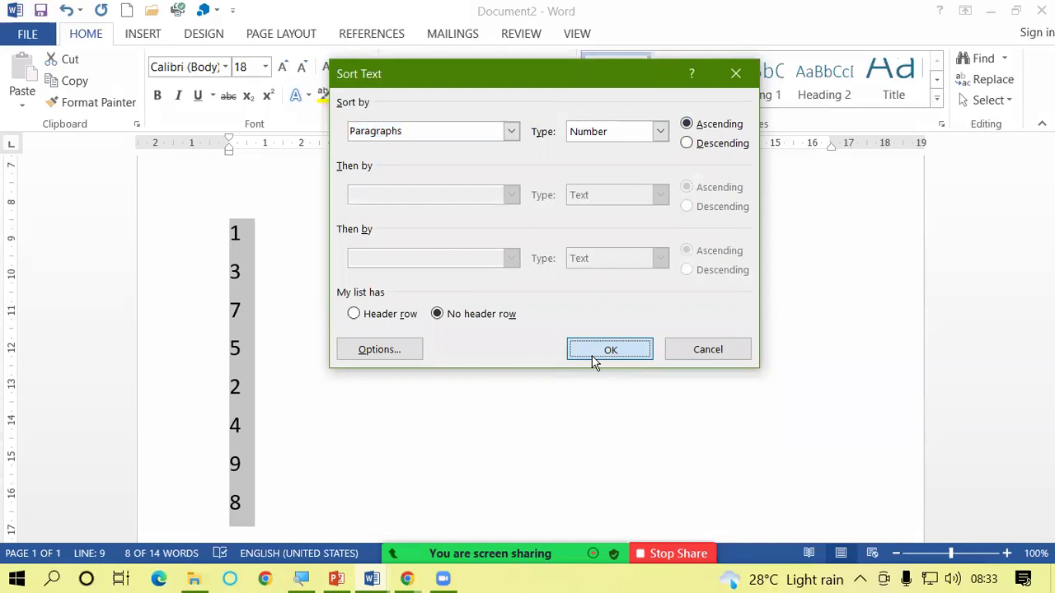
click(392, 425)
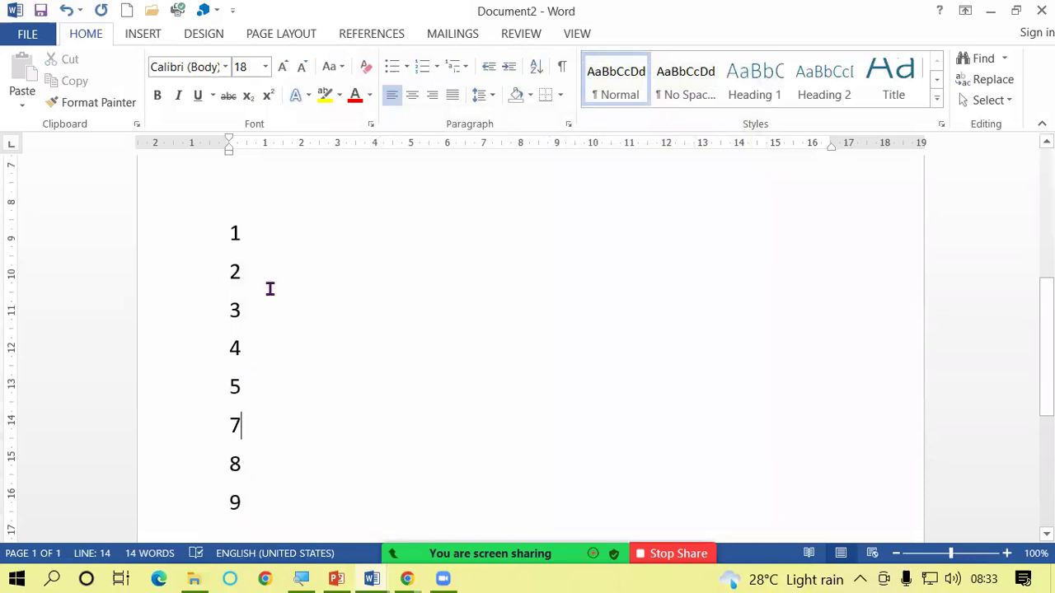
- Re-sort the number column numerically in descending order: 9, 8, 7, 5, 4, 3, 2, 1
drag(254, 512, 211, 188)
click(536, 66)
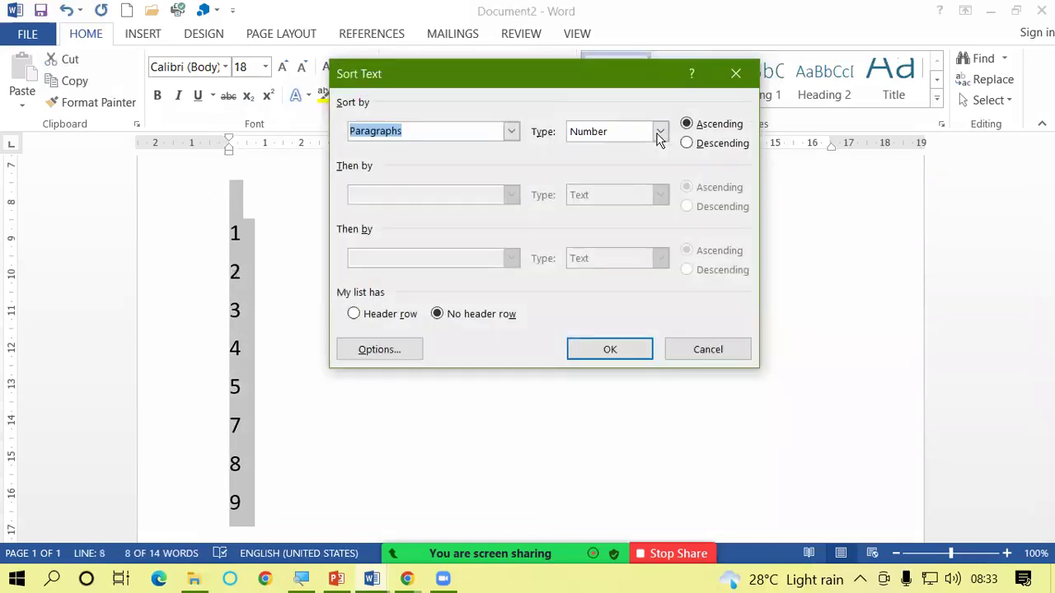
click(688, 144)
click(612, 351)
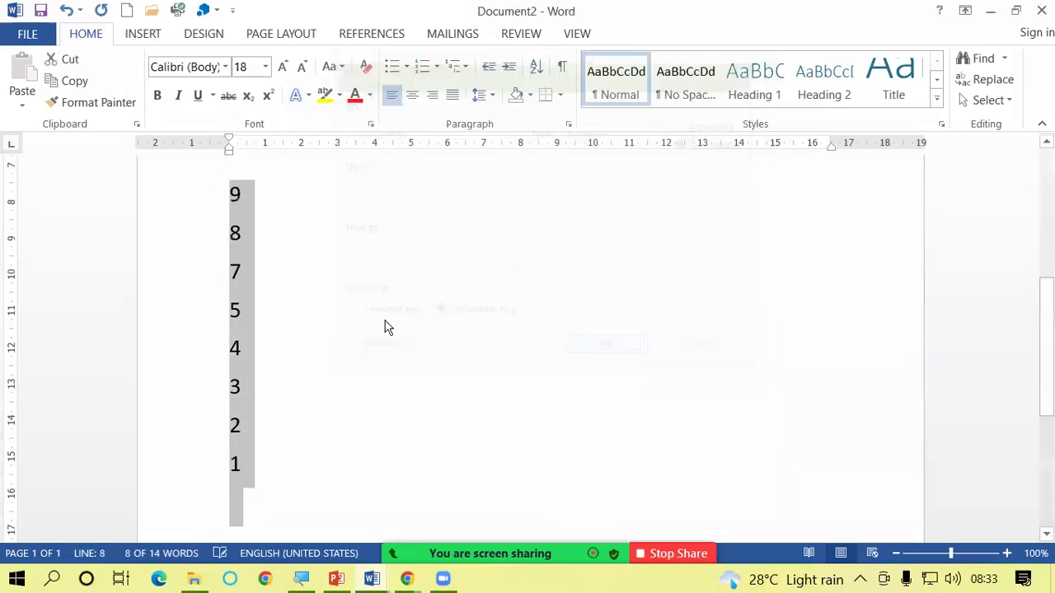
click(260, 374)
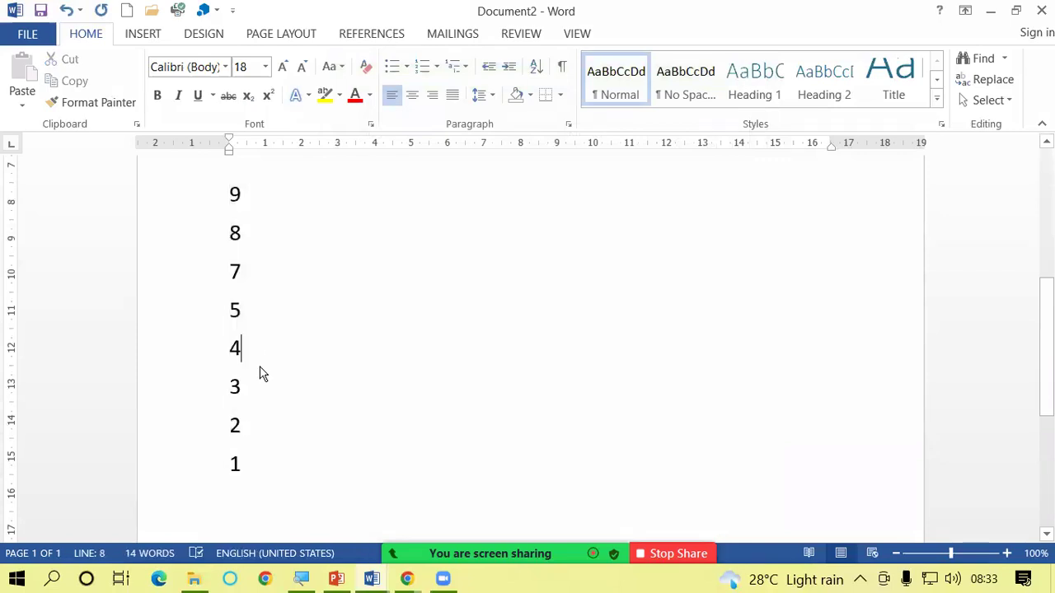
scroll(259, 367, up, 4)
scroll(248, 231, up, 2)
click(224, 198)
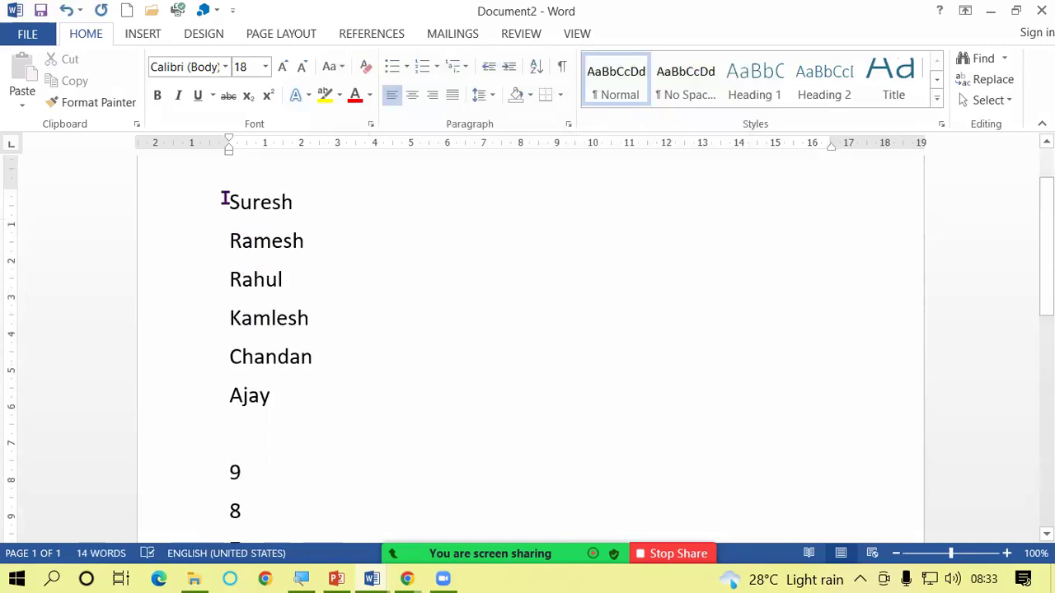
scroll(273, 231, down, 1)
- Select and delete all the text in the document
scroll(273, 231, down, 8)
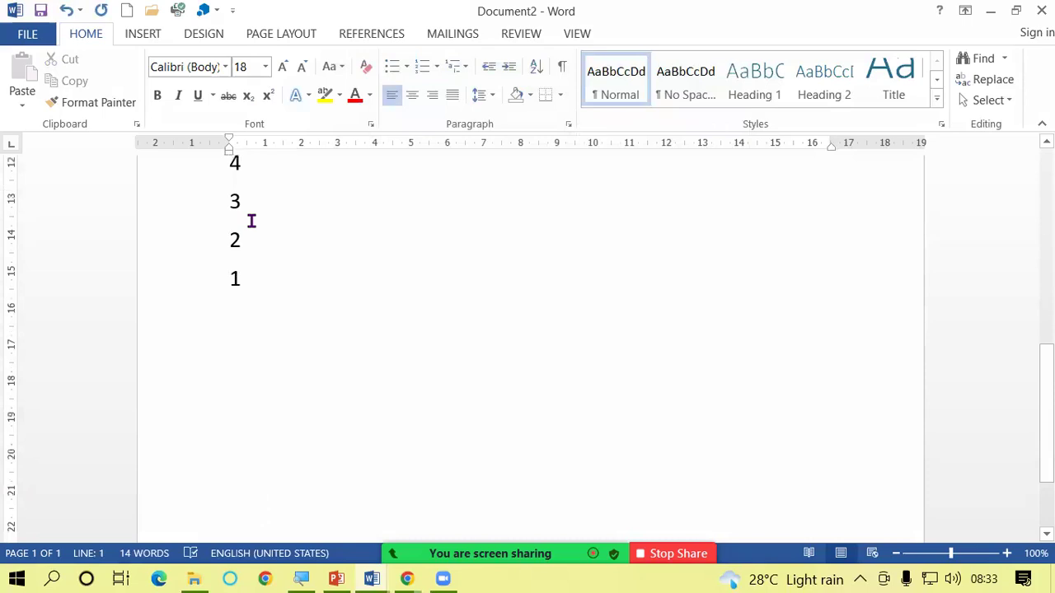
key(ctrl+a)
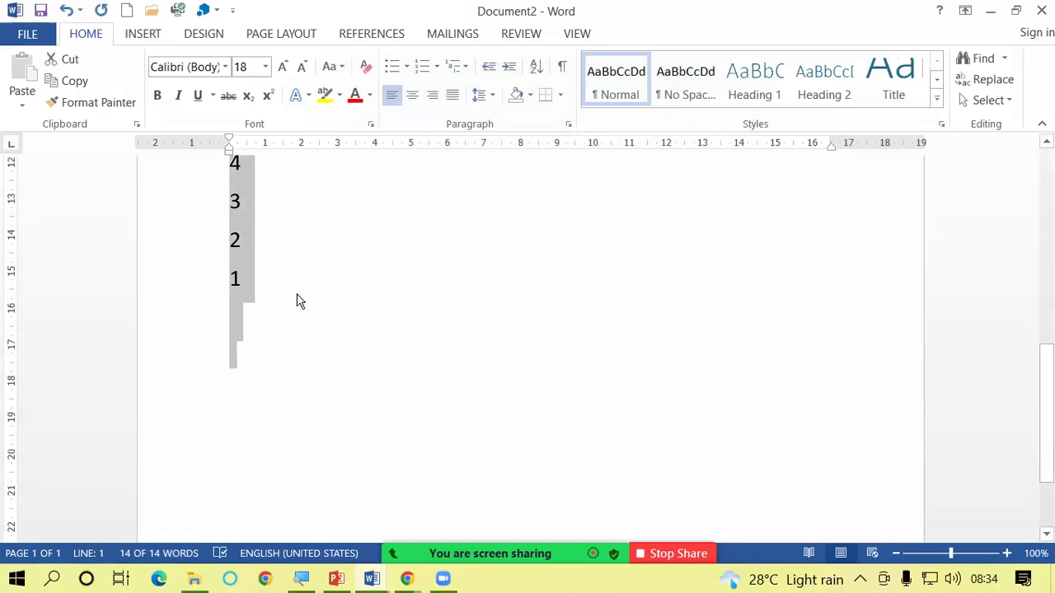
key(Delete)
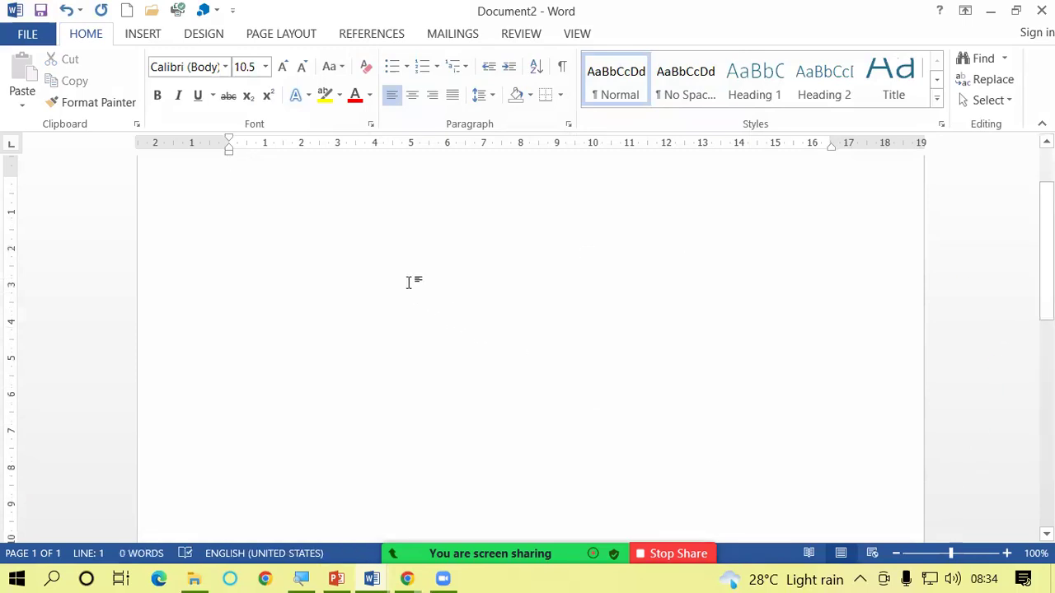
- Type 01/08/2022, 02/08/2022, 05/08/2022, 03/08/2022 on separate lines and select them all
text(01/08/2022)
key(Return)
text(02/08/2022)
key(Return)
text(05/)
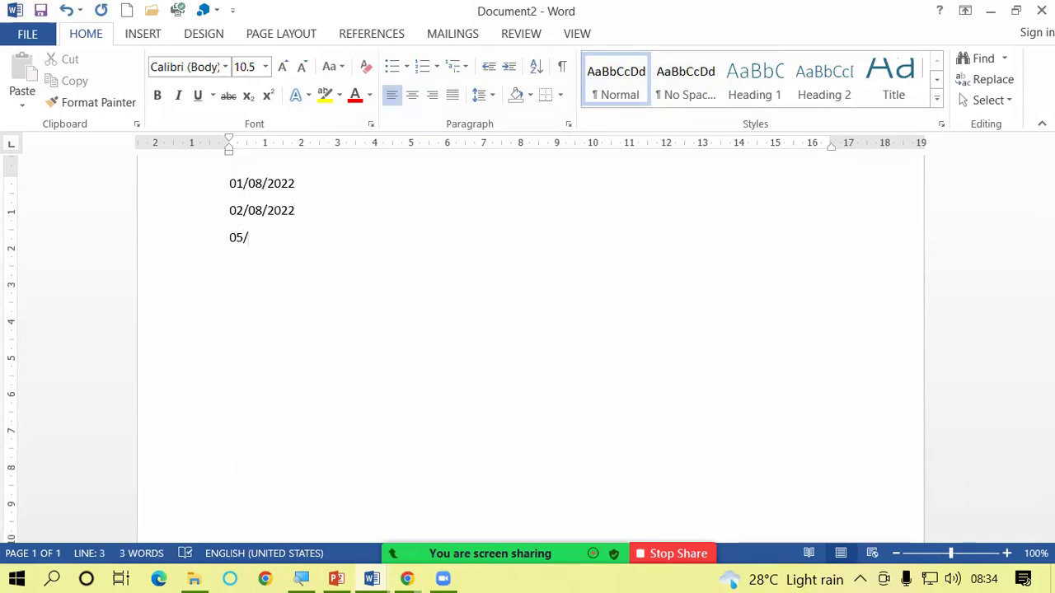
text(08/)
text(2022)
key(Return)
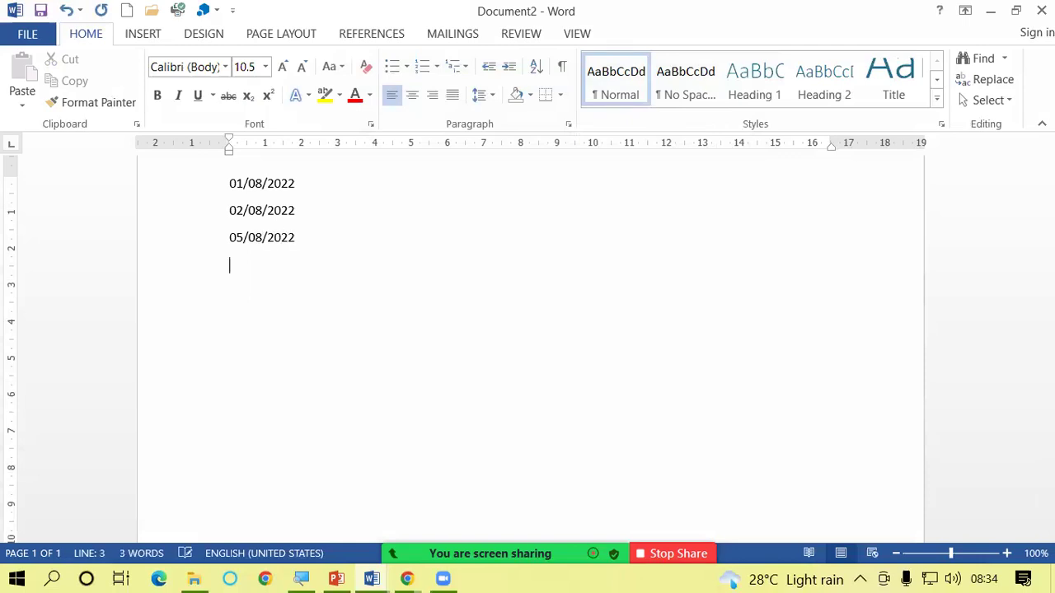
text(03/08/2022)
key(Return)
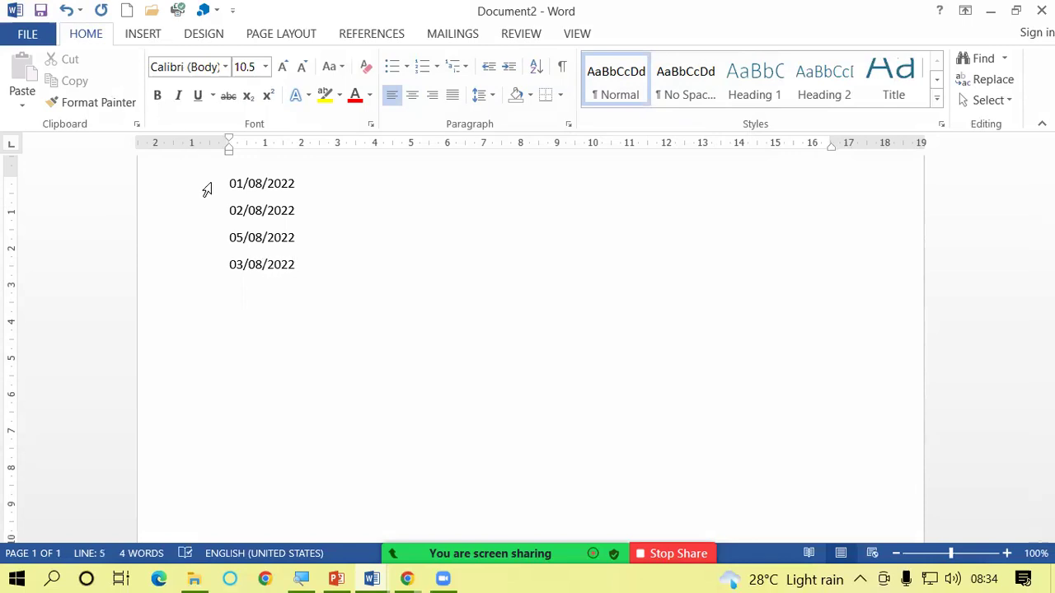
mouse_move(273, 222)
key(ctrl+a)
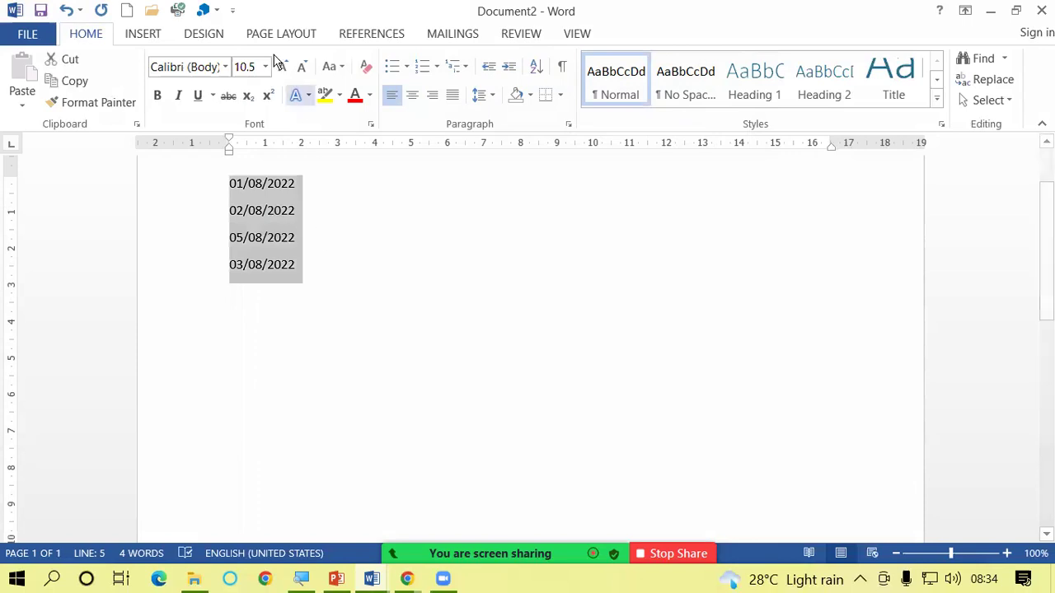
- Enlarge the four dates to 22 pt with Grow Font
click(283, 64)
click(282, 64)
click(283, 66)
click(283, 66)
click(282, 66)
click(283, 66)
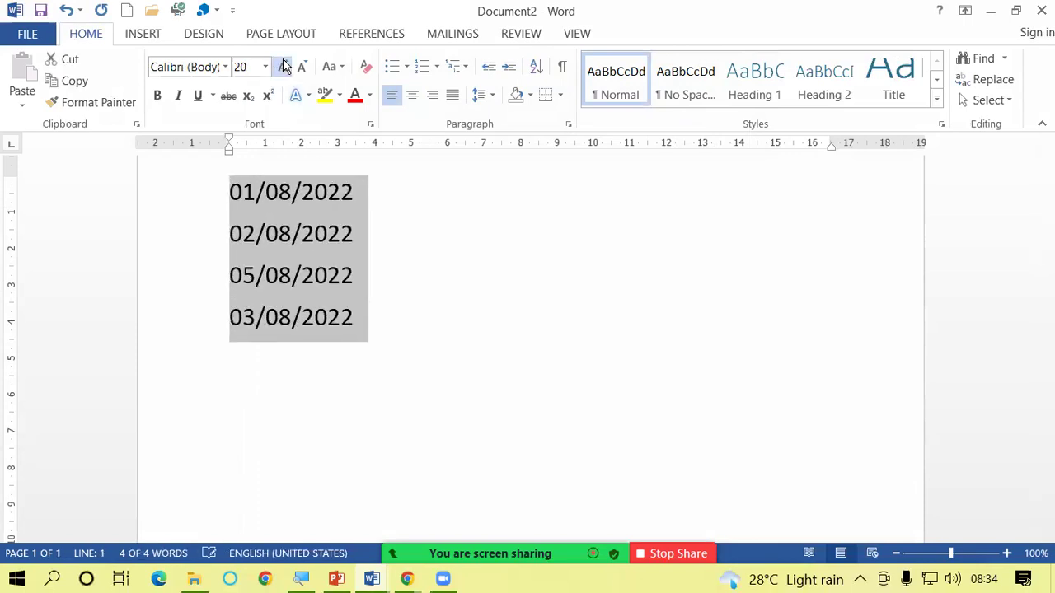
click(283, 66)
click(391, 368)
- Sort the four dates by date in ascending order, 01/08/2022 through 05/08/2022
drag(228, 179, 349, 330)
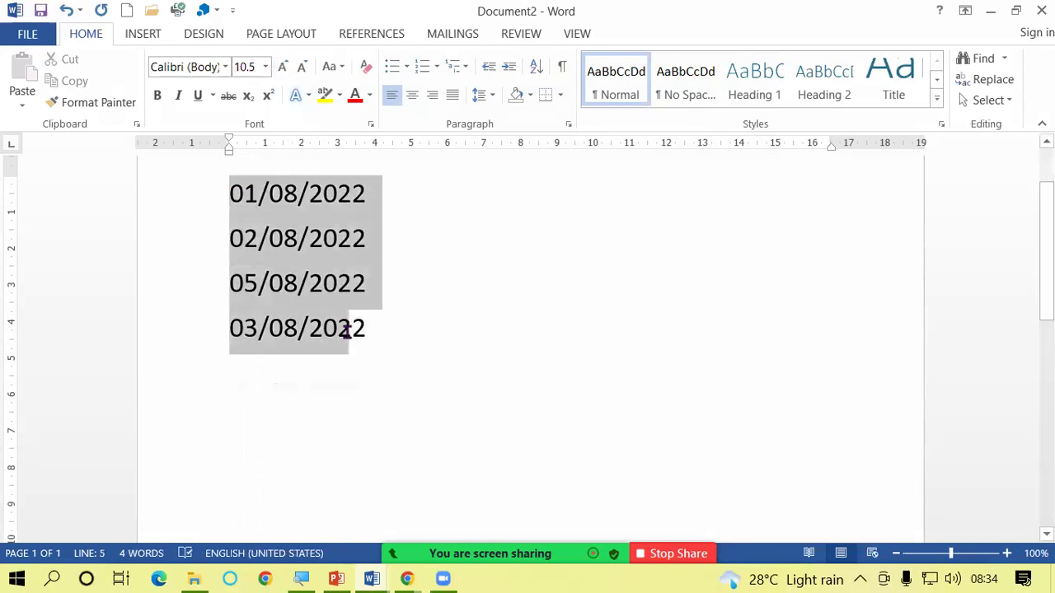
click(534, 68)
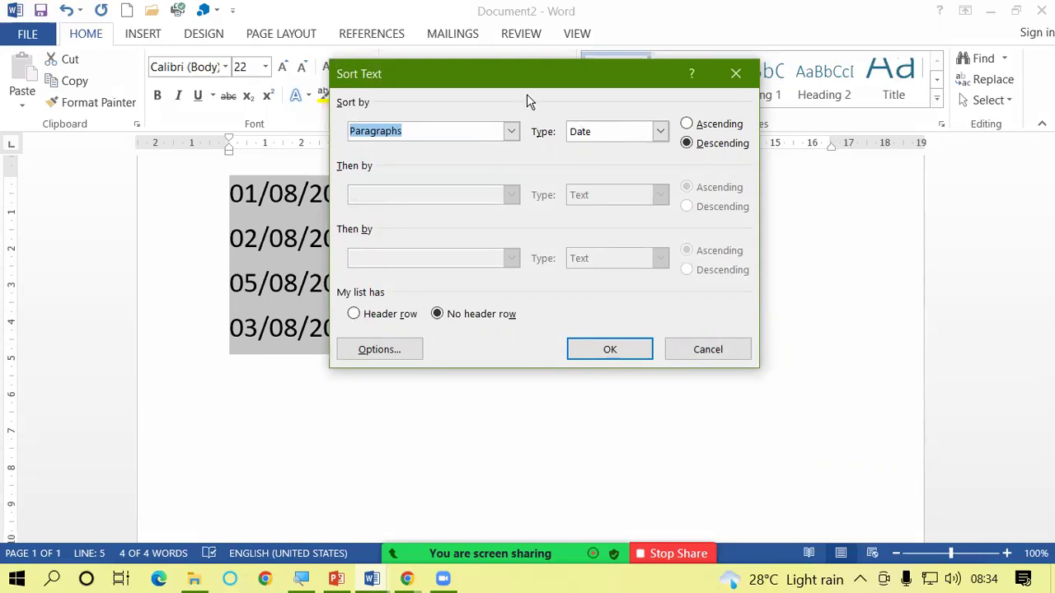
click(686, 124)
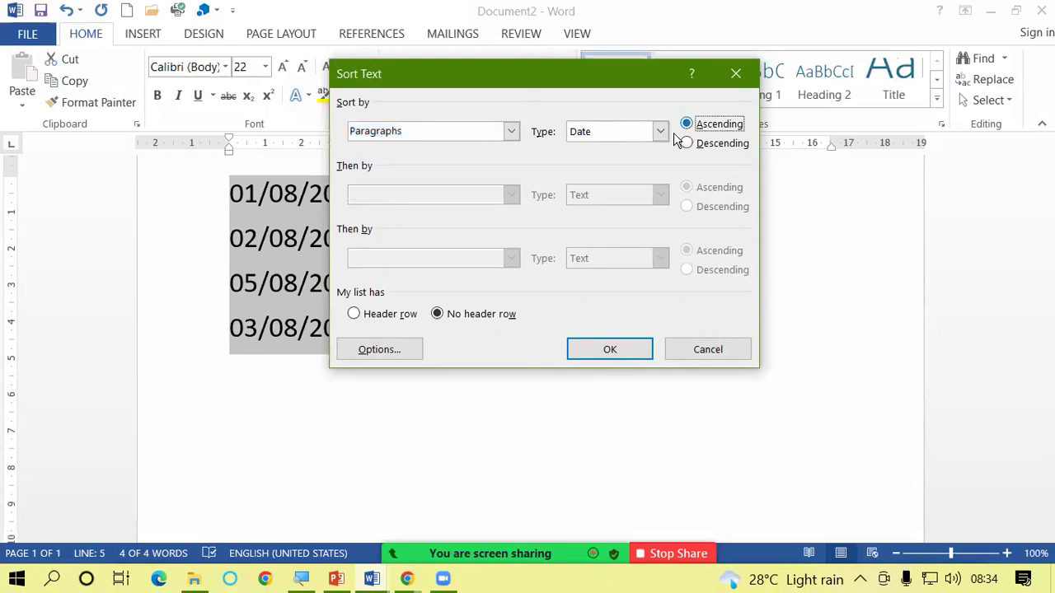
drag(508, 82, 694, 88)
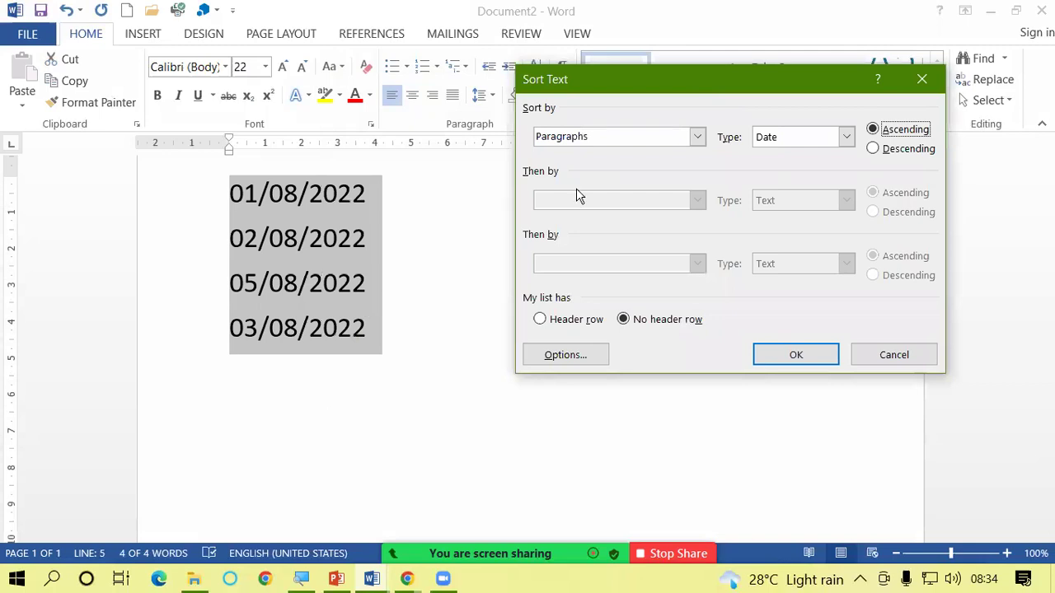
click(818, 356)
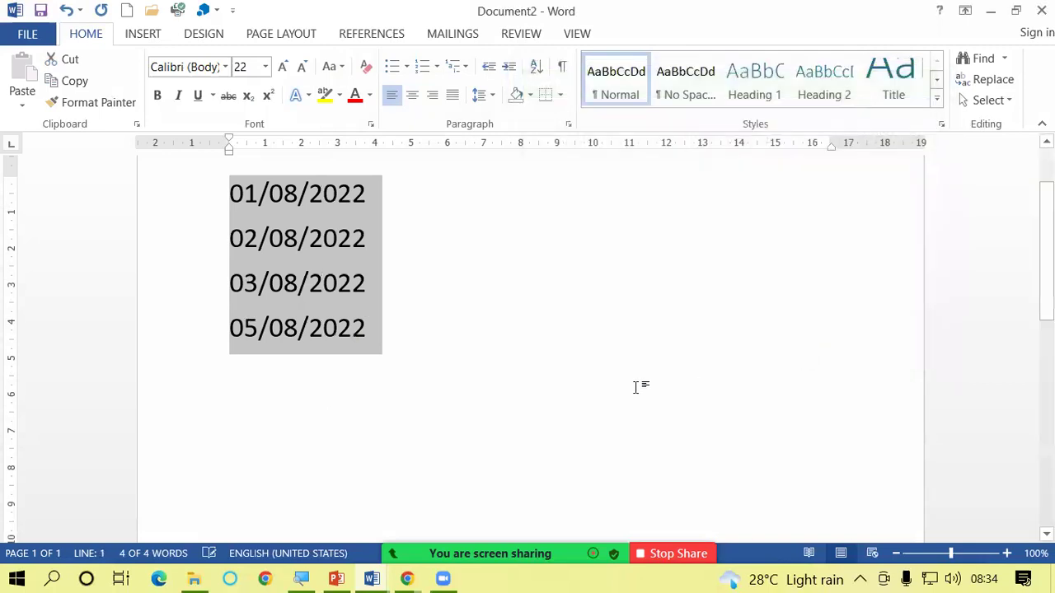
click(439, 378)
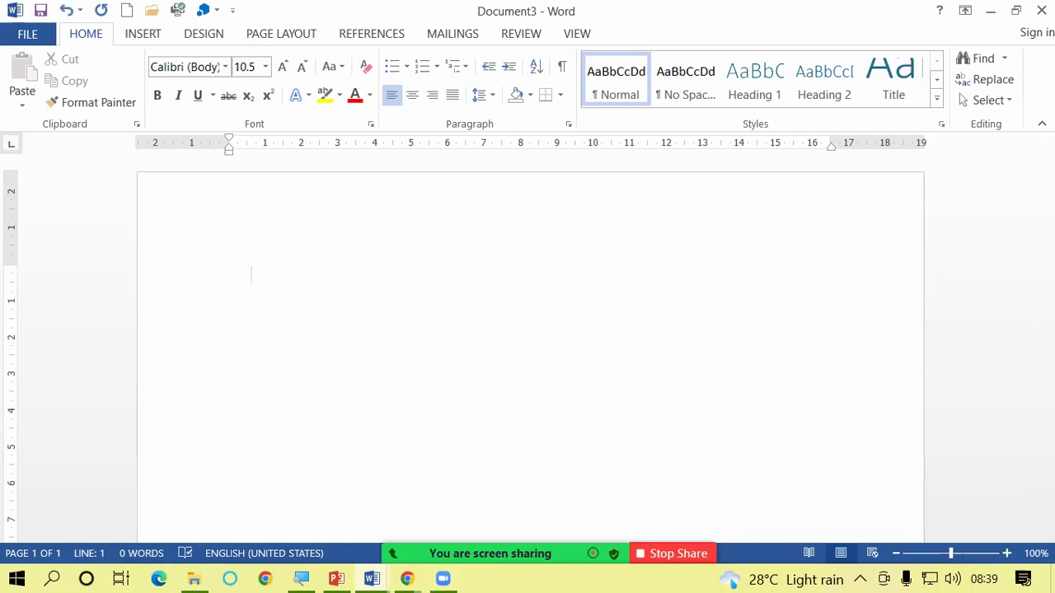
- Fill the first line with tab leaders, show formatting marks, and add two blank lines below
key(Tab)
key(Tab)
key(Tab)
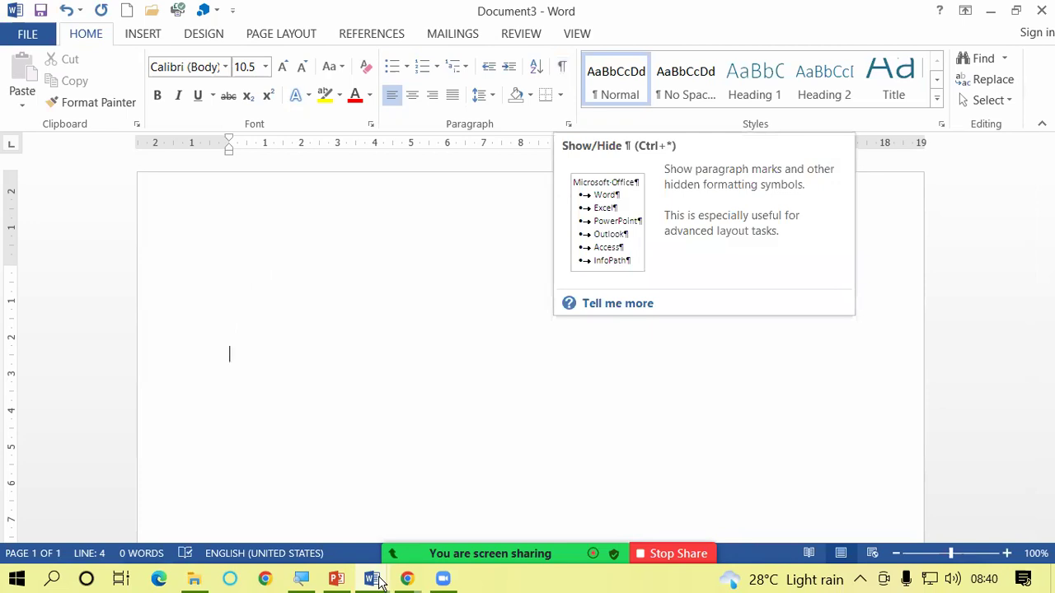
click(561, 67)
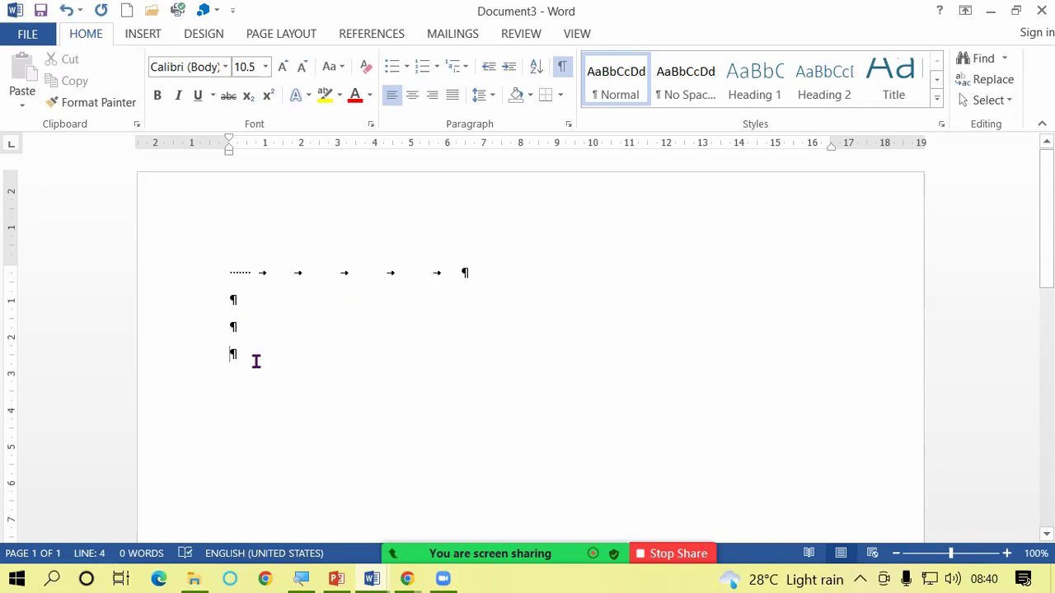
key(Return)
key(Return)
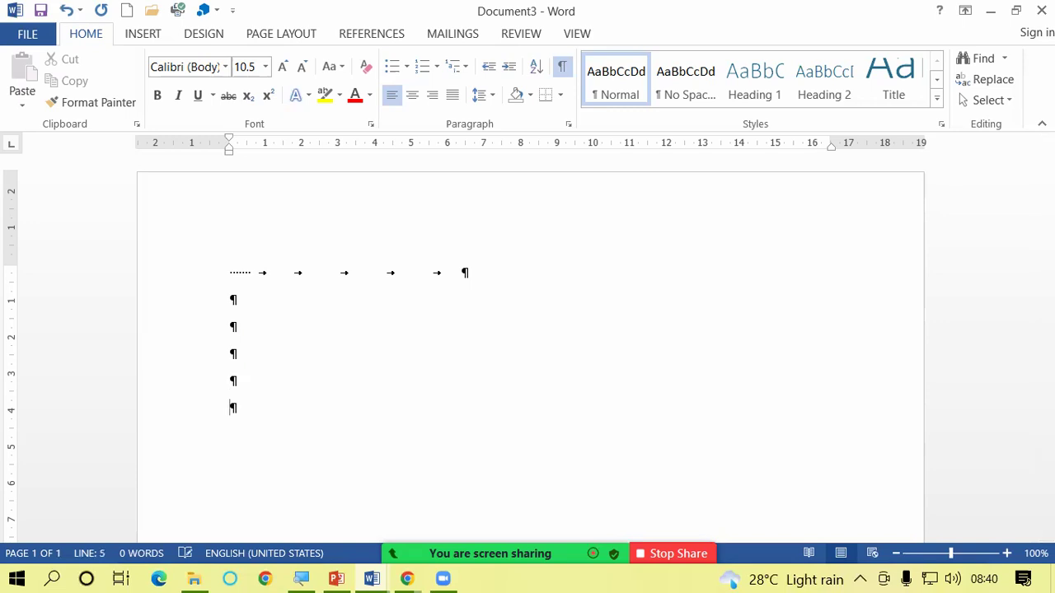
key(Return)
- Fill the second line with a dotted tab leader, then start a new blank document
click(262, 293)
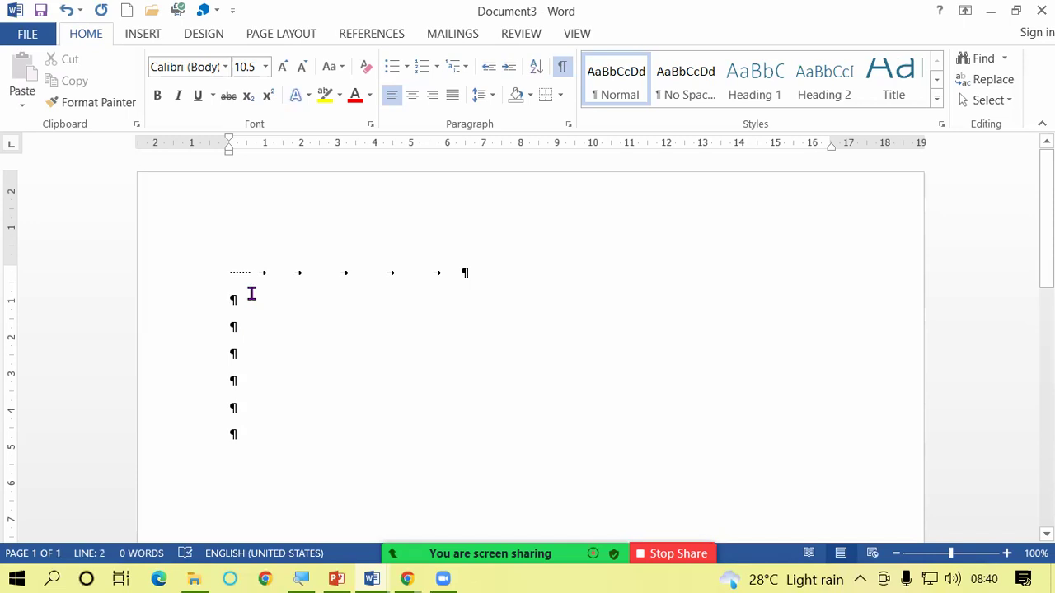
click(561, 65)
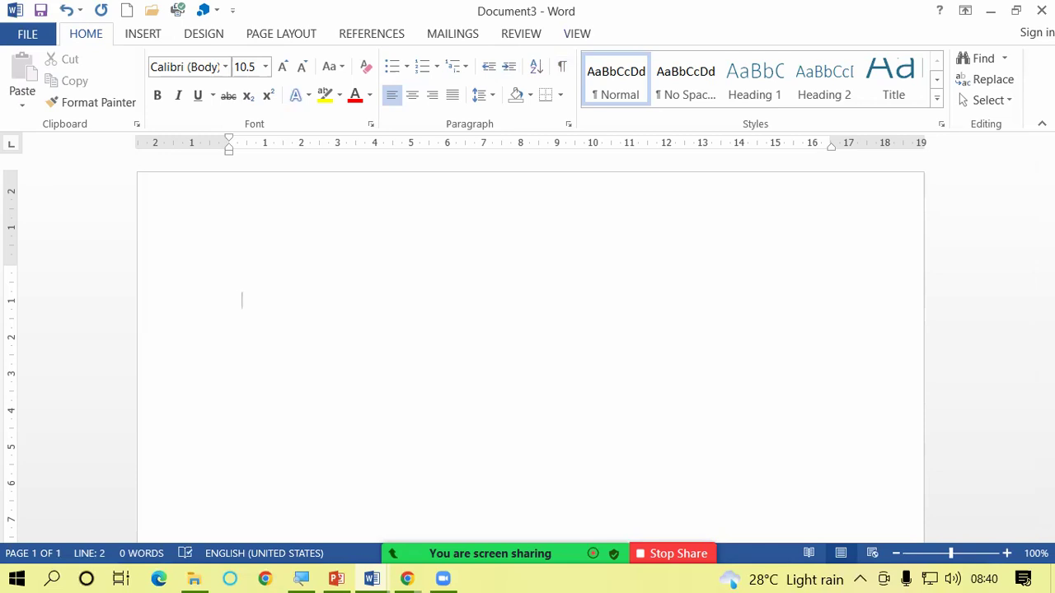
key(Tab)
key(Tab)
key(Tab)
key(Tab)
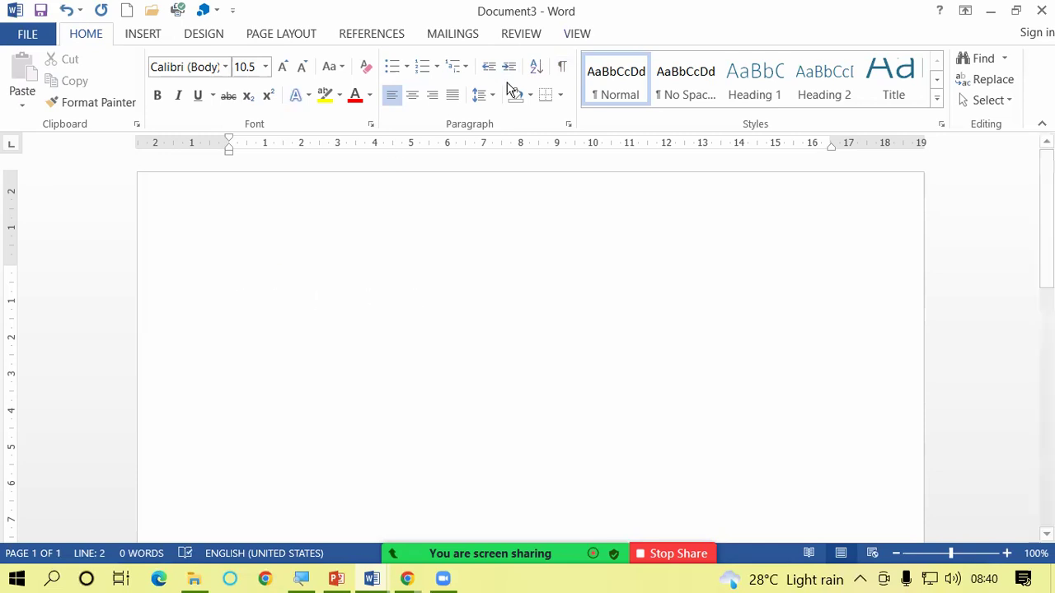
click(561, 68)
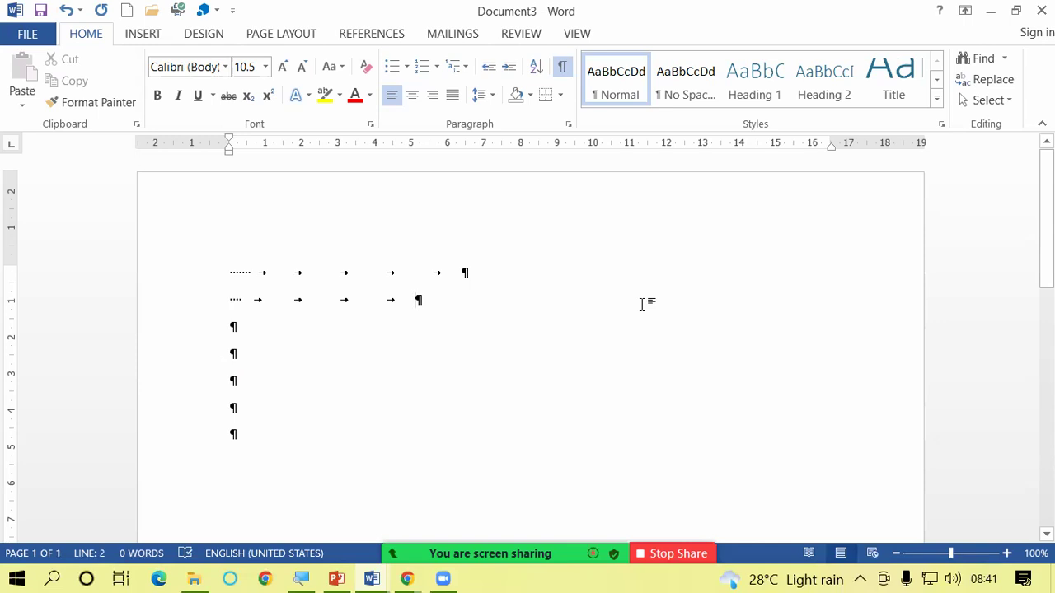
key(ctrl+n)
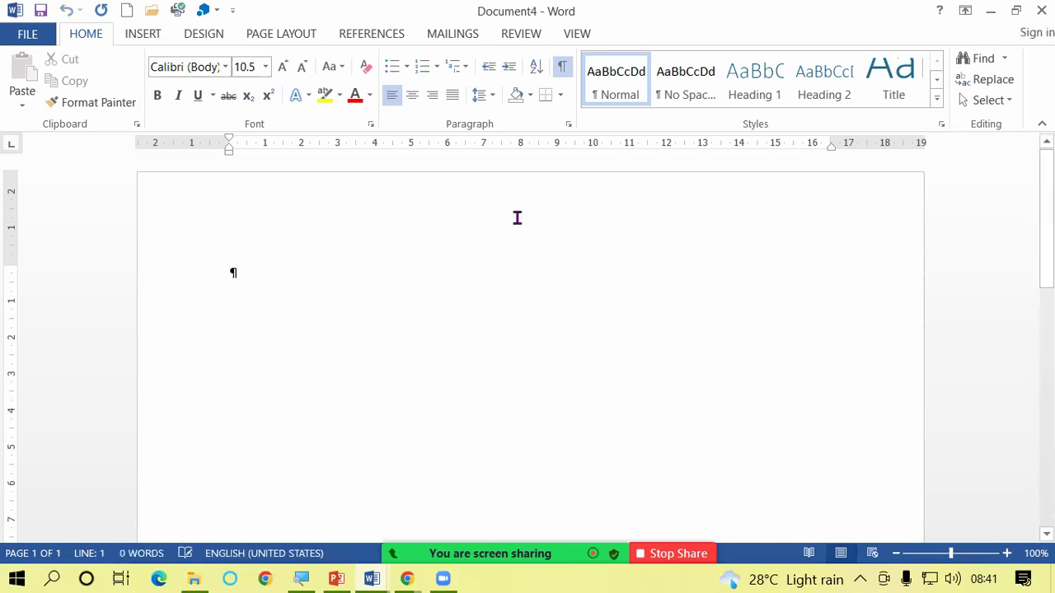
- Generate five sample paragraphs with =rand() and display the formatting marks
click(561, 66)
text(=rand())
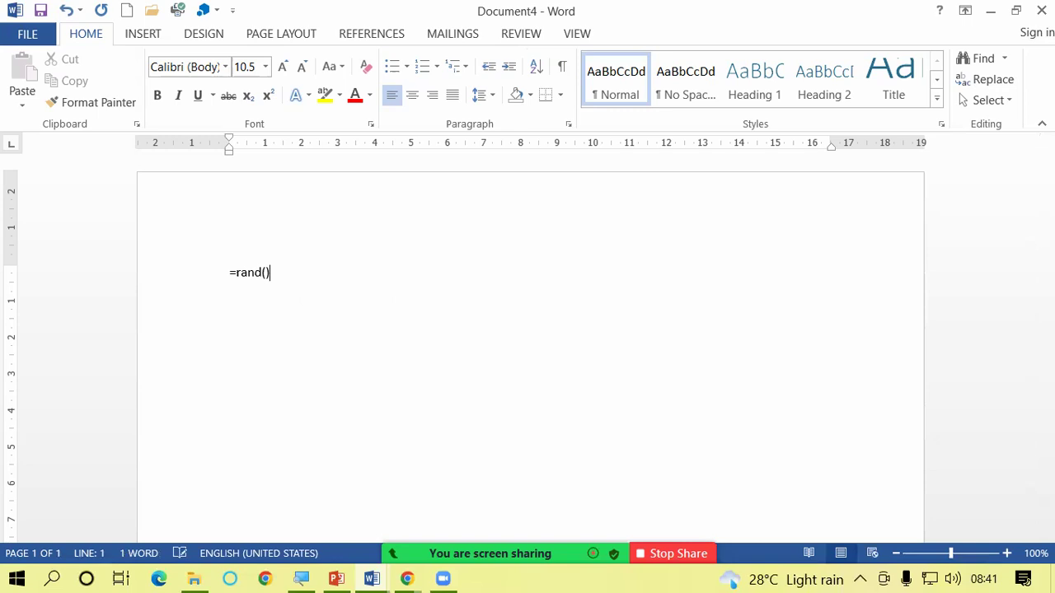
key(Return)
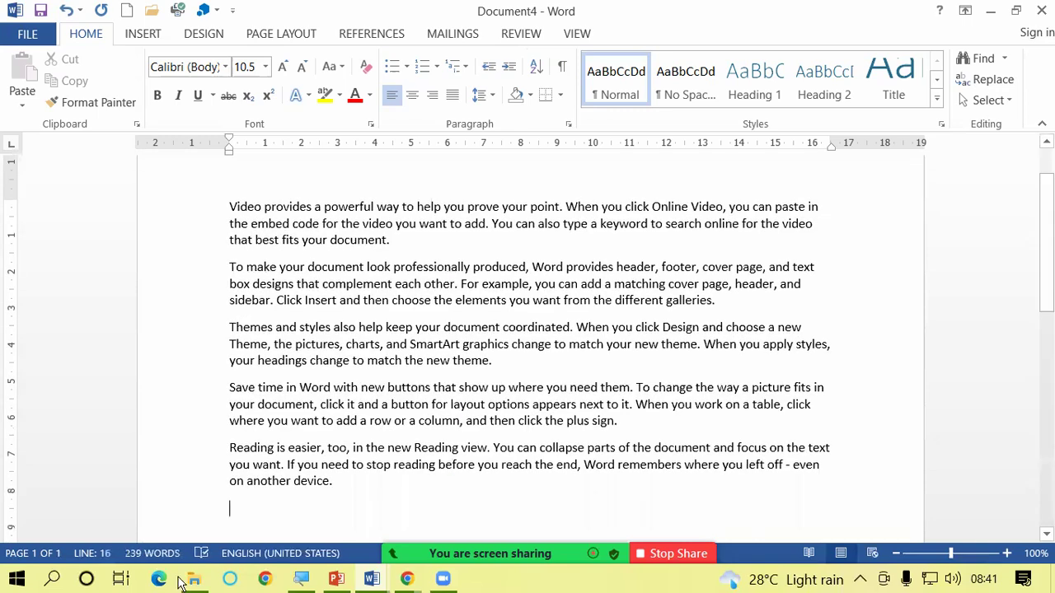
click(405, 241)
click(562, 68)
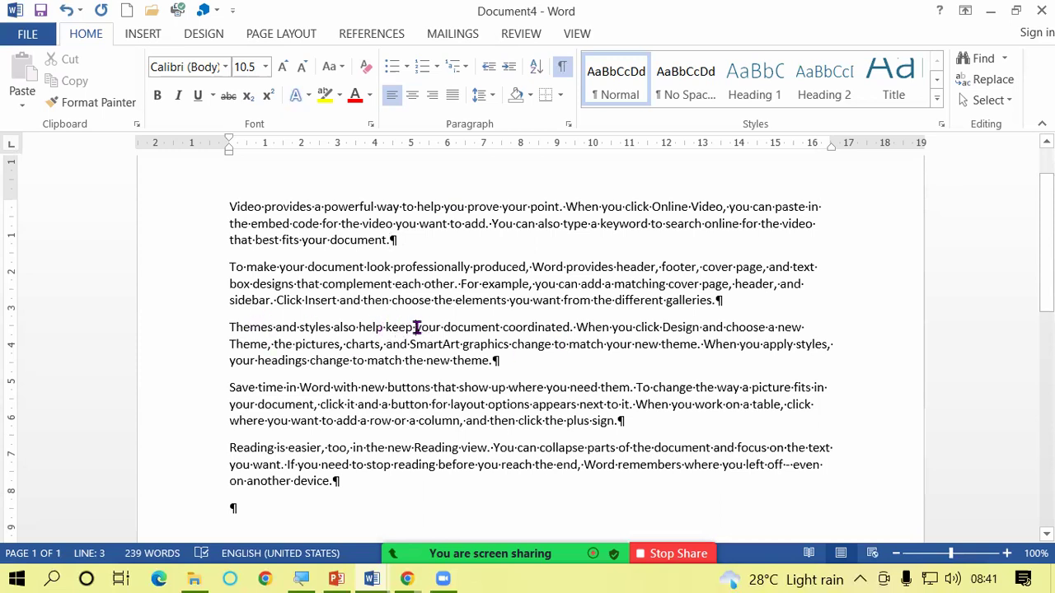
- Insert a tab gap after 'keep' in the third paragraph, then look over the Review and References tabs
click(416, 328)
key(Tab)
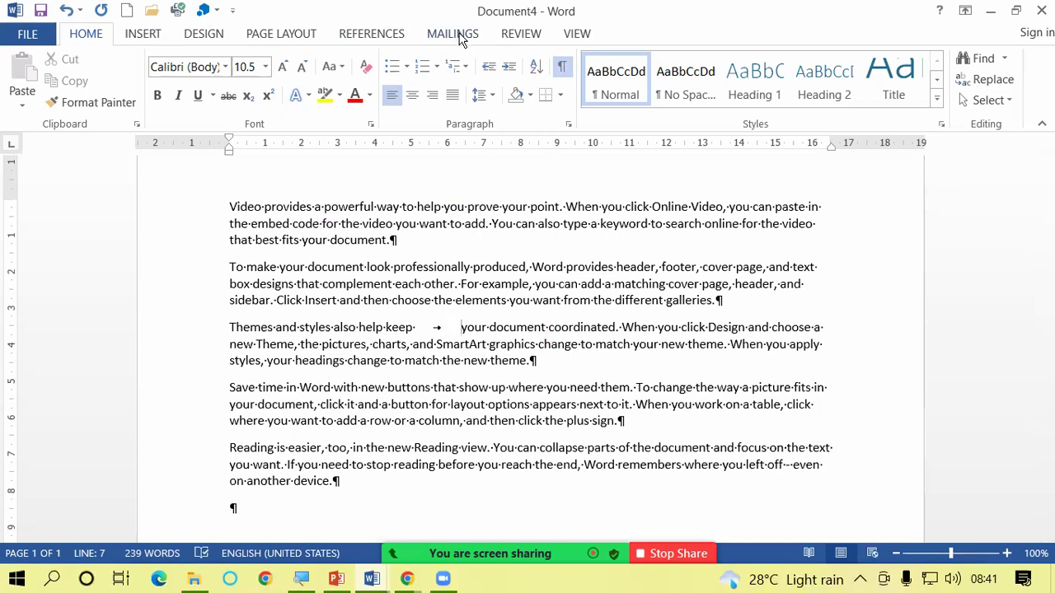
click(500, 34)
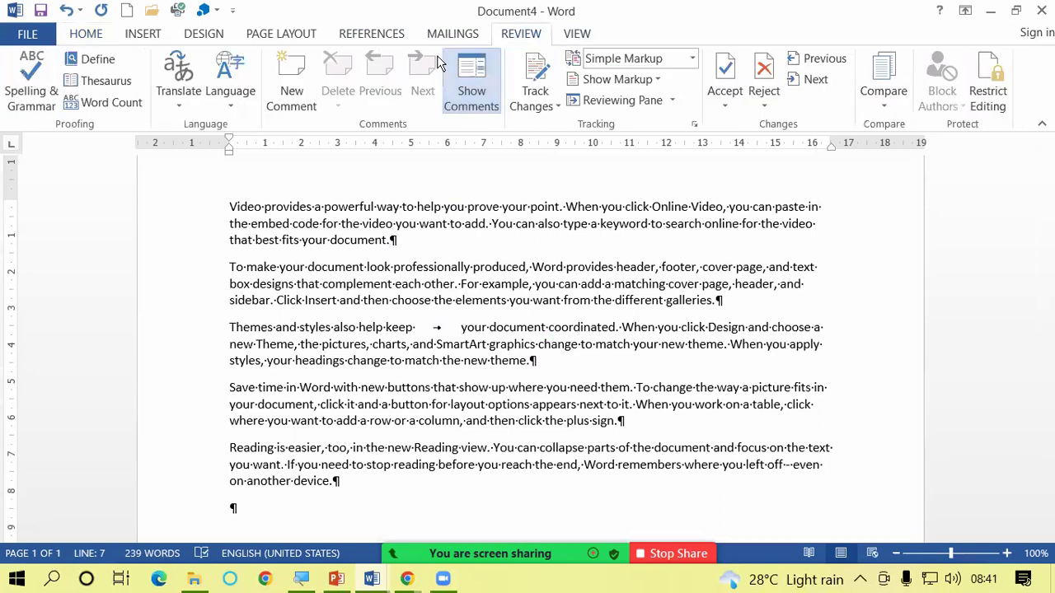
click(382, 37)
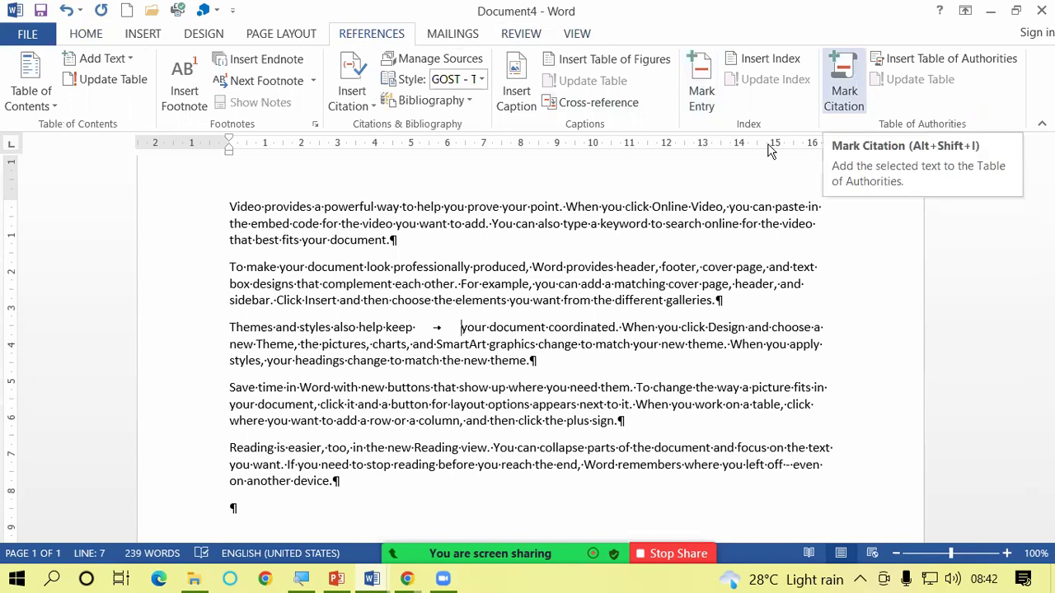
- Back on Home, turn the formatting marks off, leaving them hidden after toggling Ctrl+Shift+8
click(435, 241)
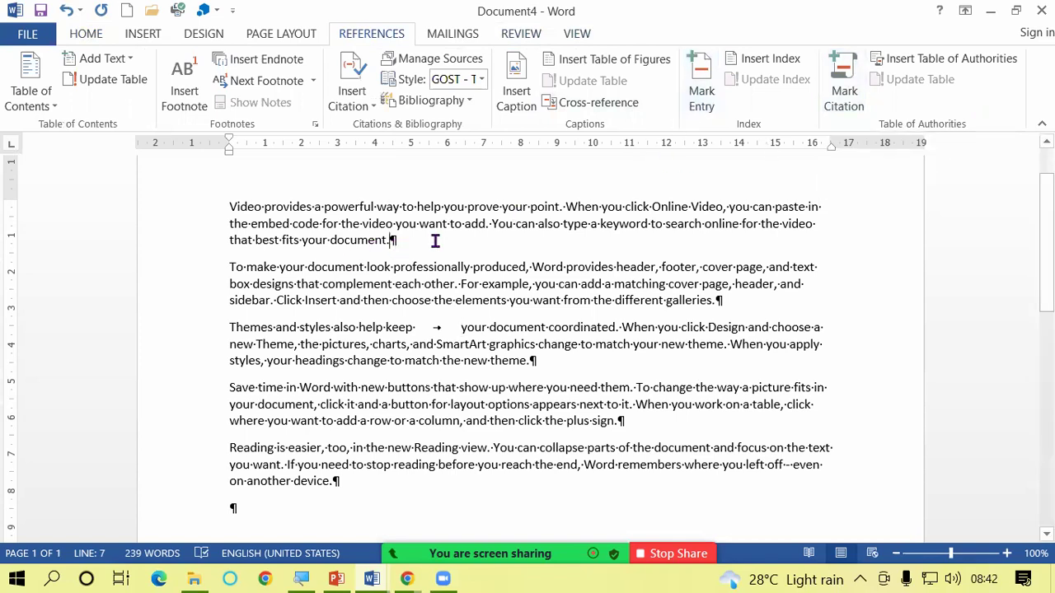
click(93, 35)
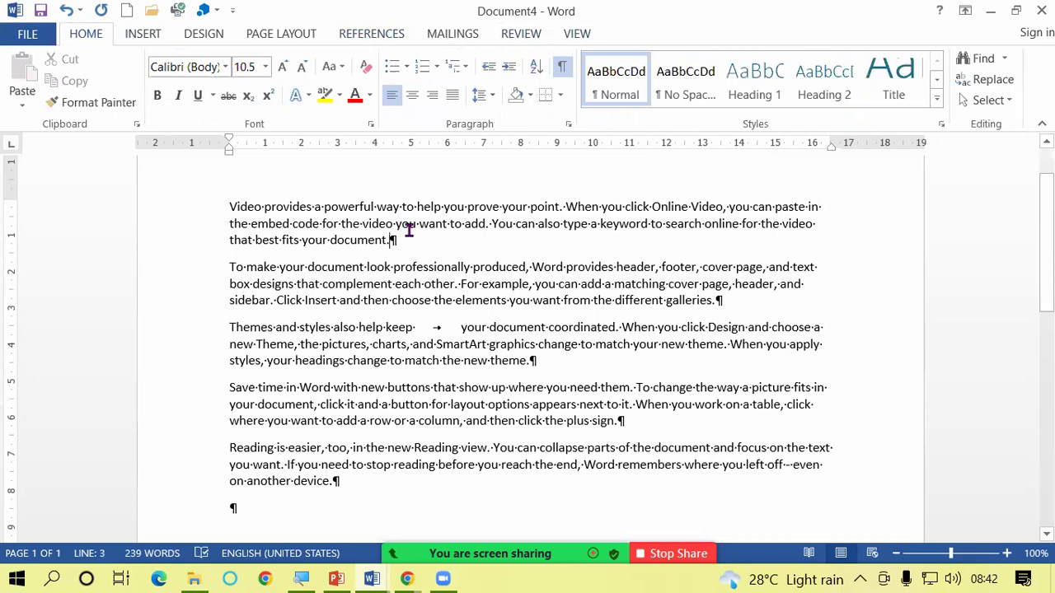
click(562, 67)
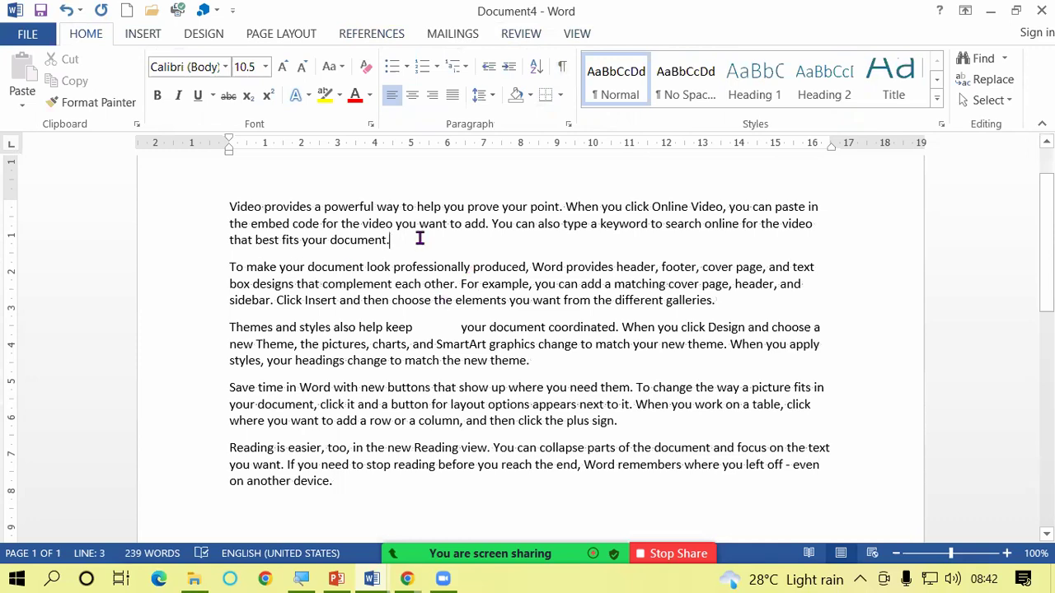
key(ctrl+shift+8)
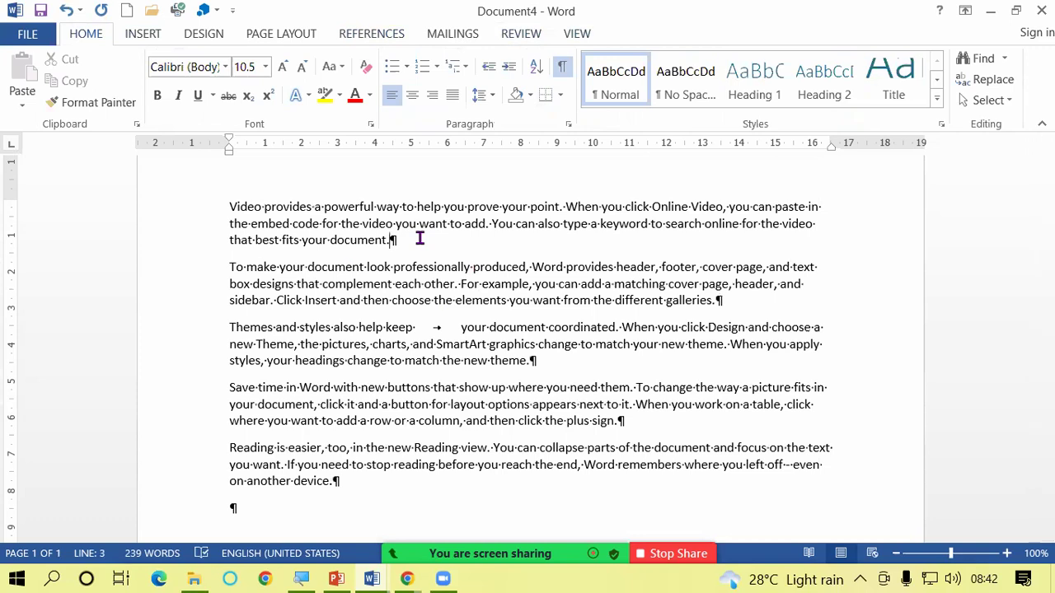
key(ctrl+shift+8)
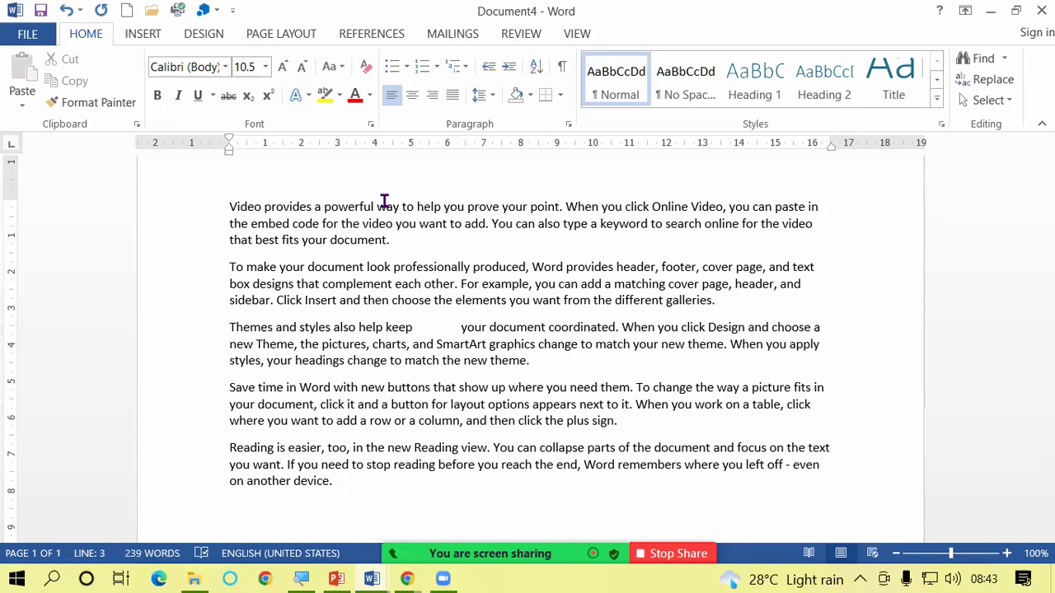
- Insert two blank lines above the first paragraph and type 'computer' on the top line
click(230, 207)
triple_click(343, 227)
click(233, 205)
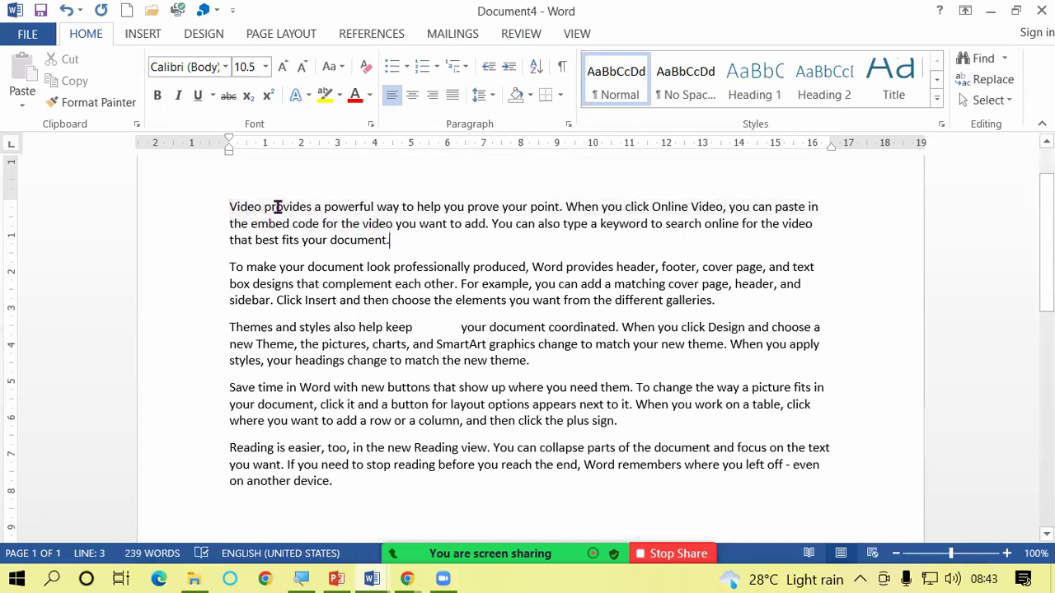
key(Return)
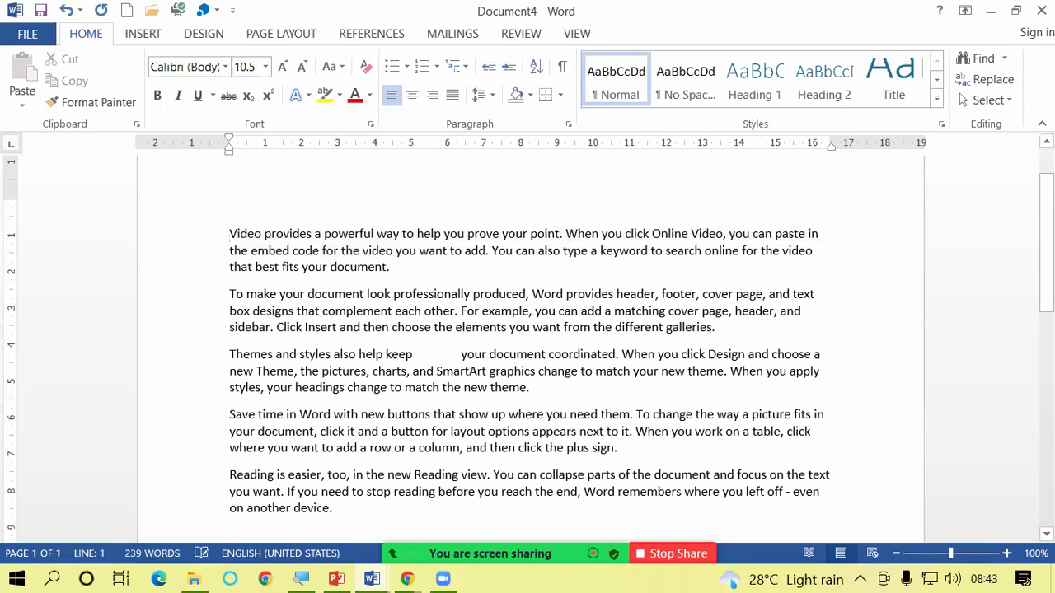
key(Return)
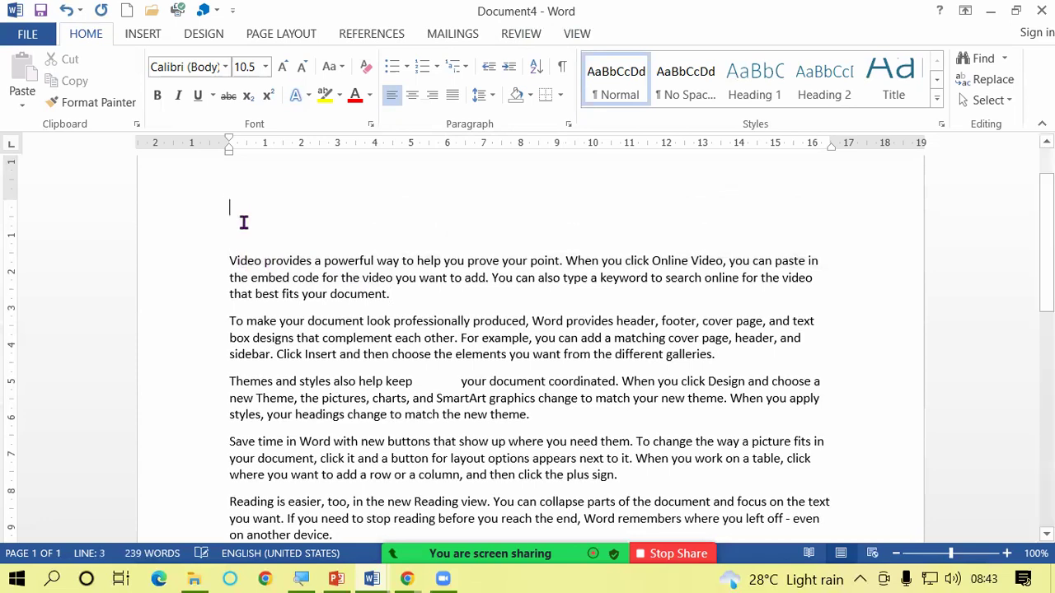
key(Up)
key(Up)
text(computer)
- Try right, centre and left alignment on 'Computer', ending with it centred
drag(224, 206, 323, 217)
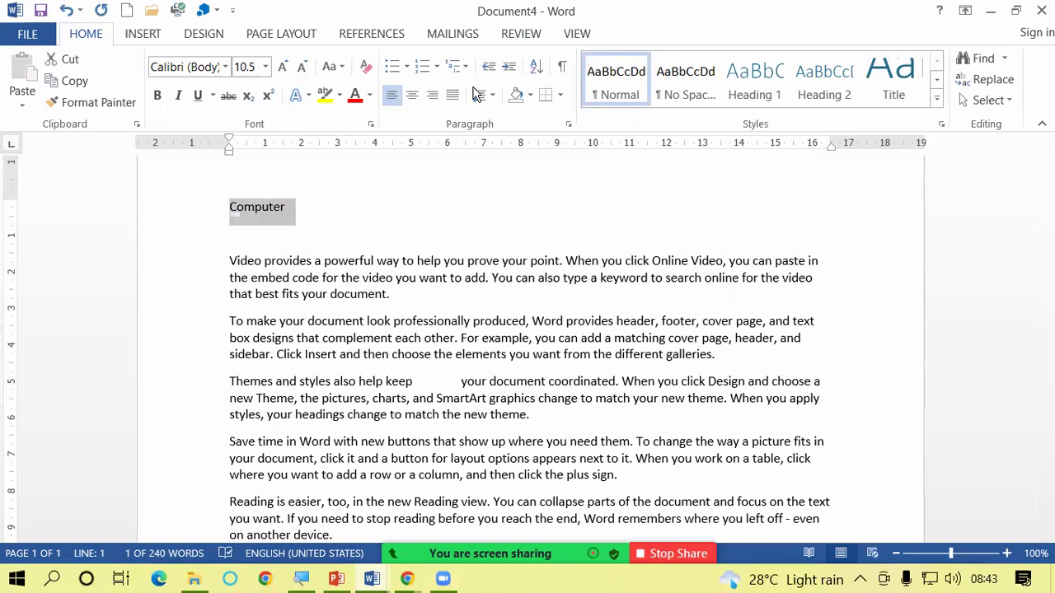
click(433, 96)
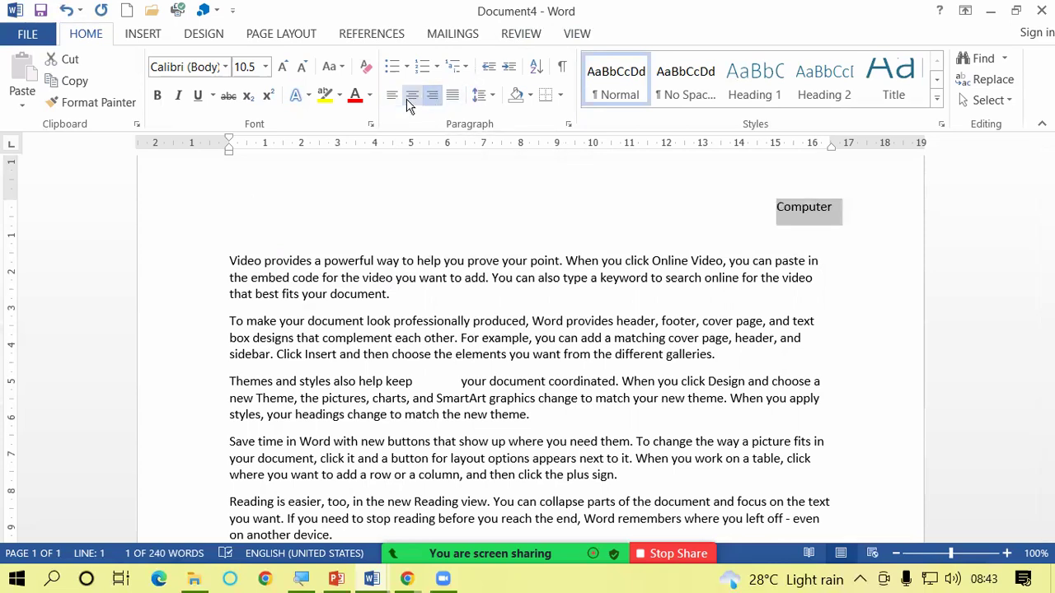
click(411, 96)
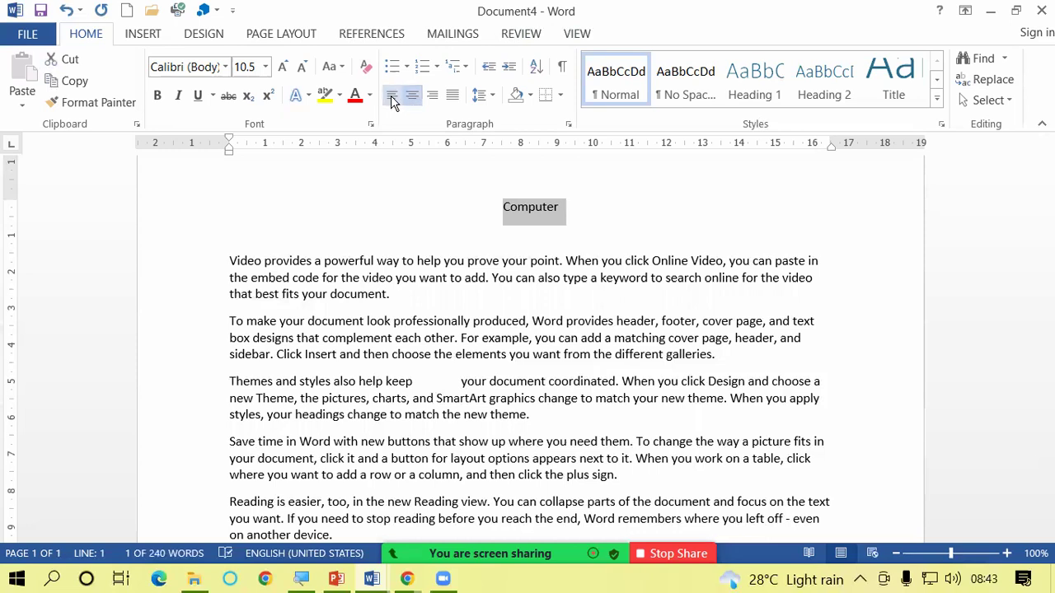
click(390, 96)
click(412, 95)
- Justify the Computer line and the first body paragraph, checking where its lines end
click(452, 95)
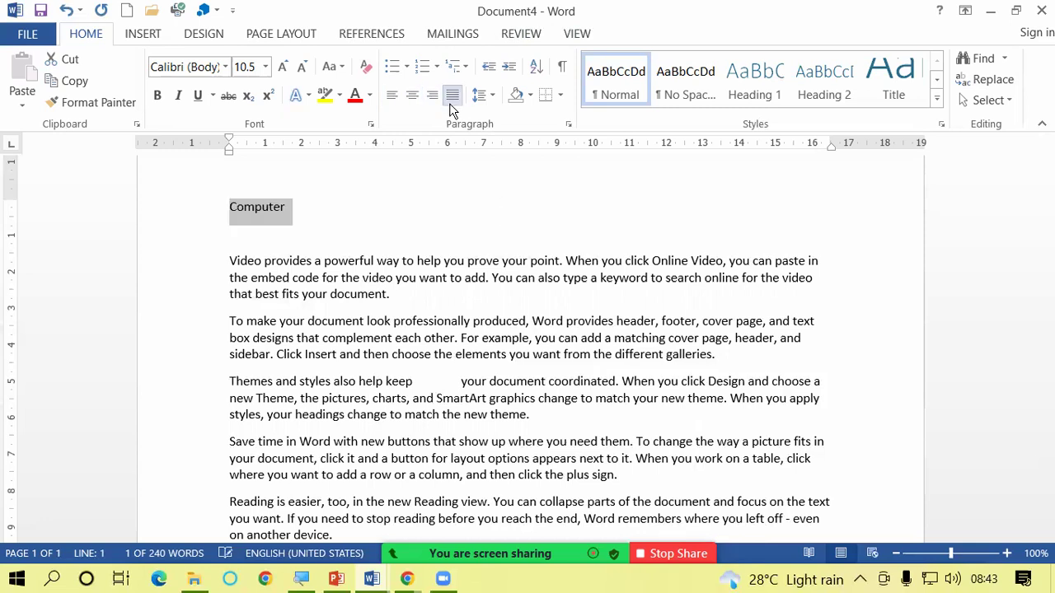
click(403, 299)
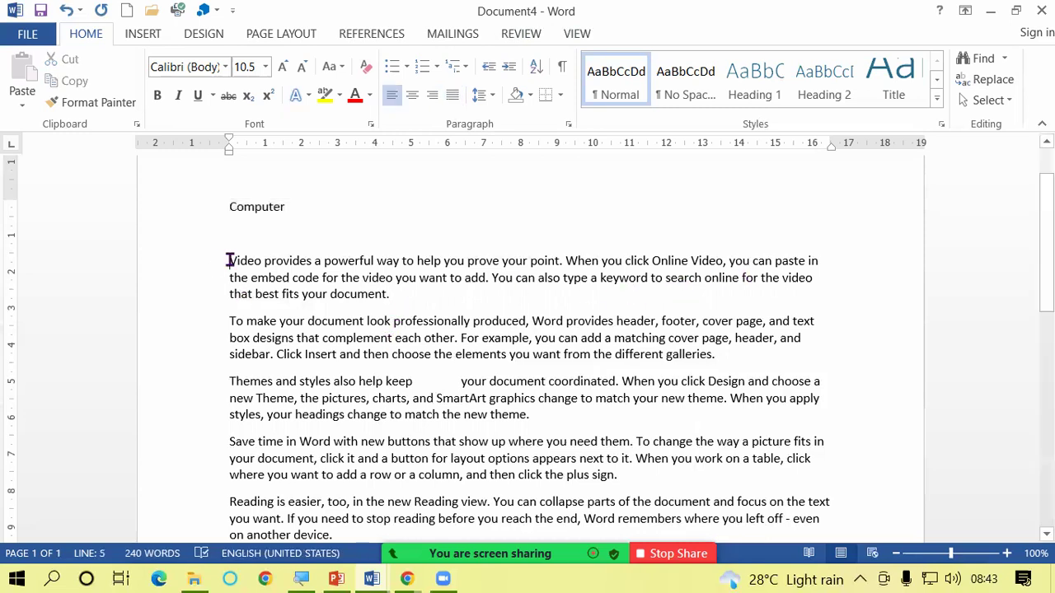
drag(229, 260, 419, 308)
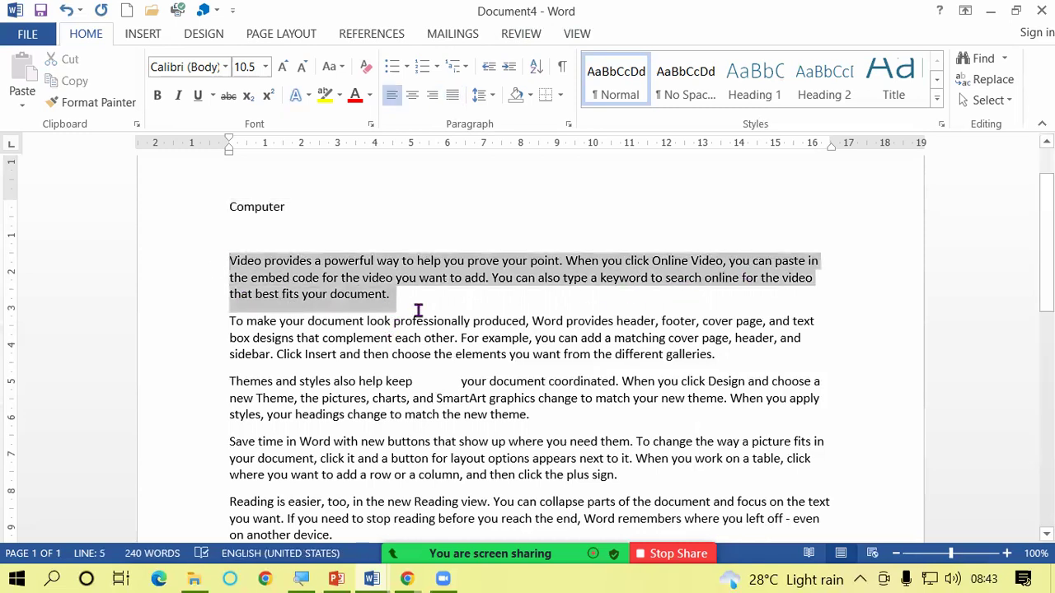
click(452, 94)
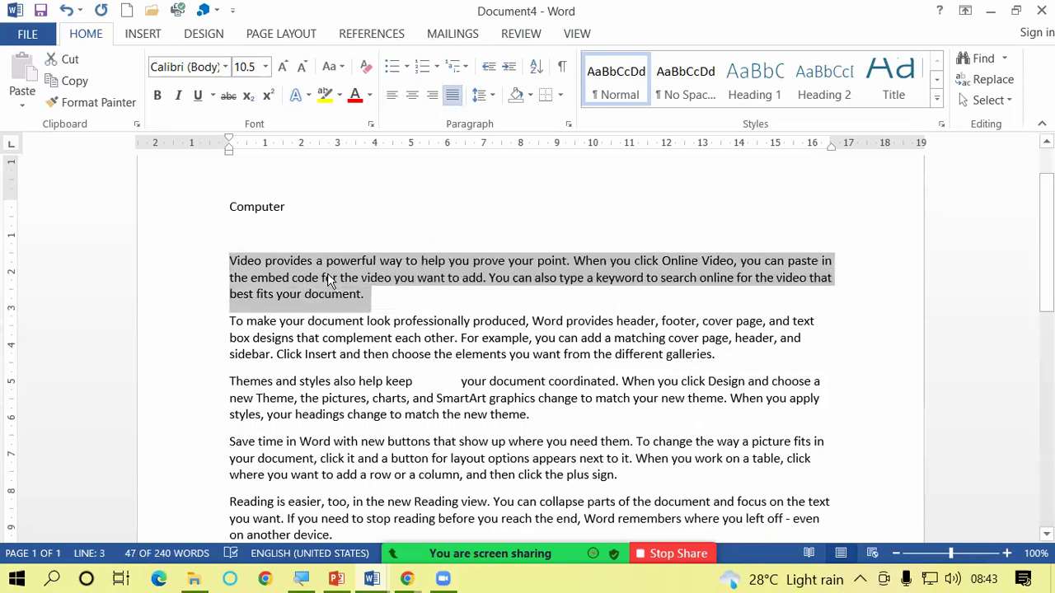
click(225, 262)
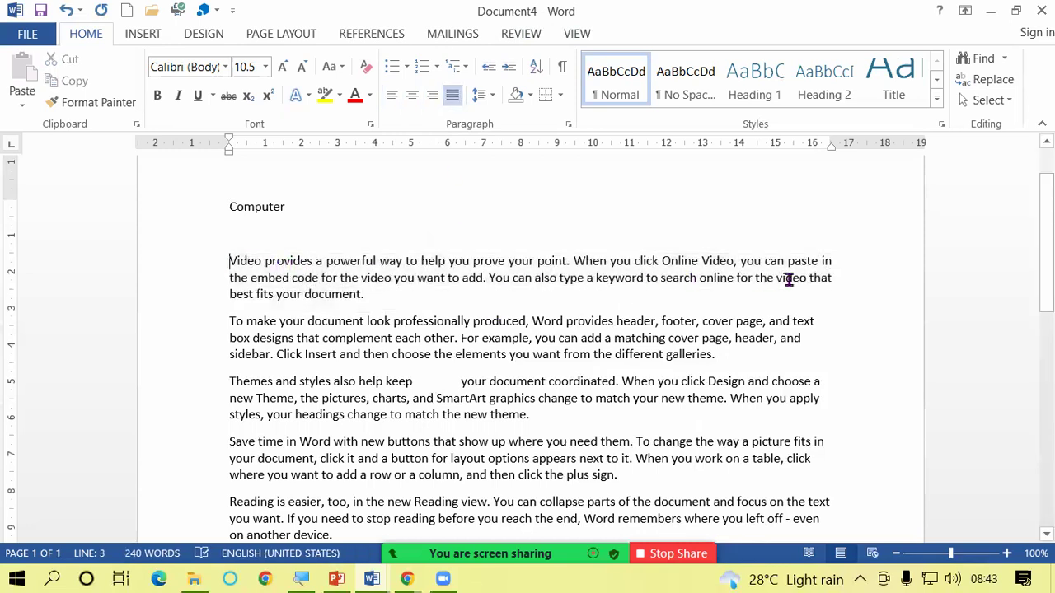
click(829, 262)
click(835, 280)
click(228, 261)
- Justify the 'To make your document' paragraph after briefly trying right alignment
scroll(568, 337, down, 1)
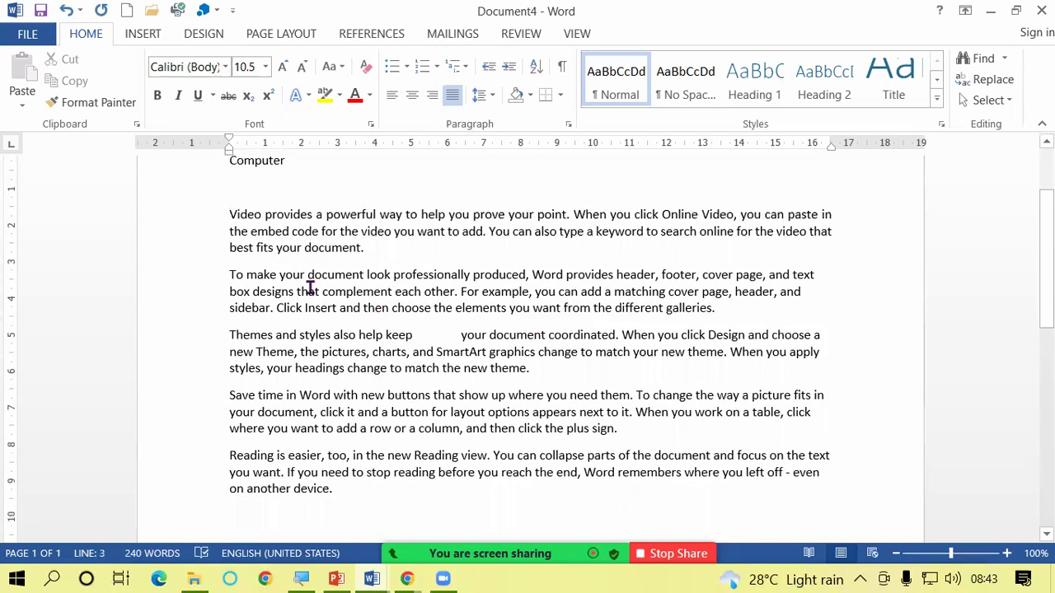
click(230, 275)
click(834, 269)
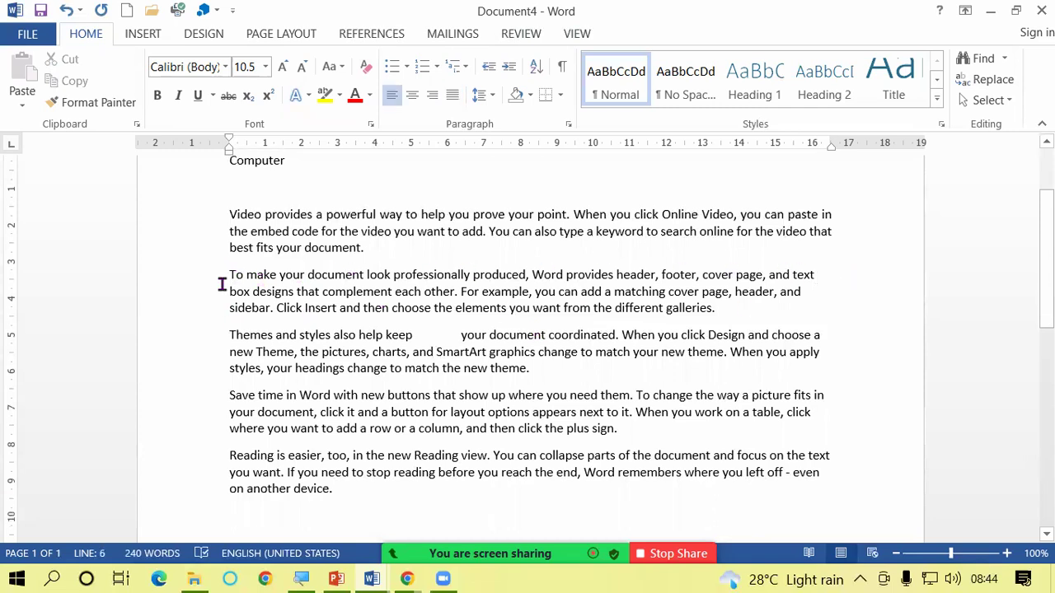
click(808, 292)
triple_click(269, 293)
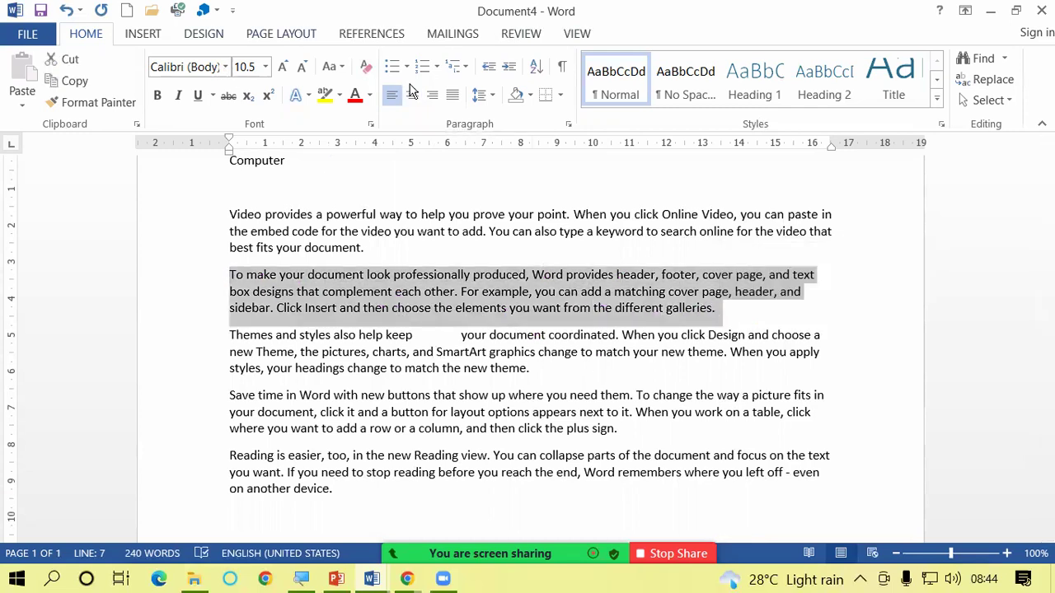
click(432, 95)
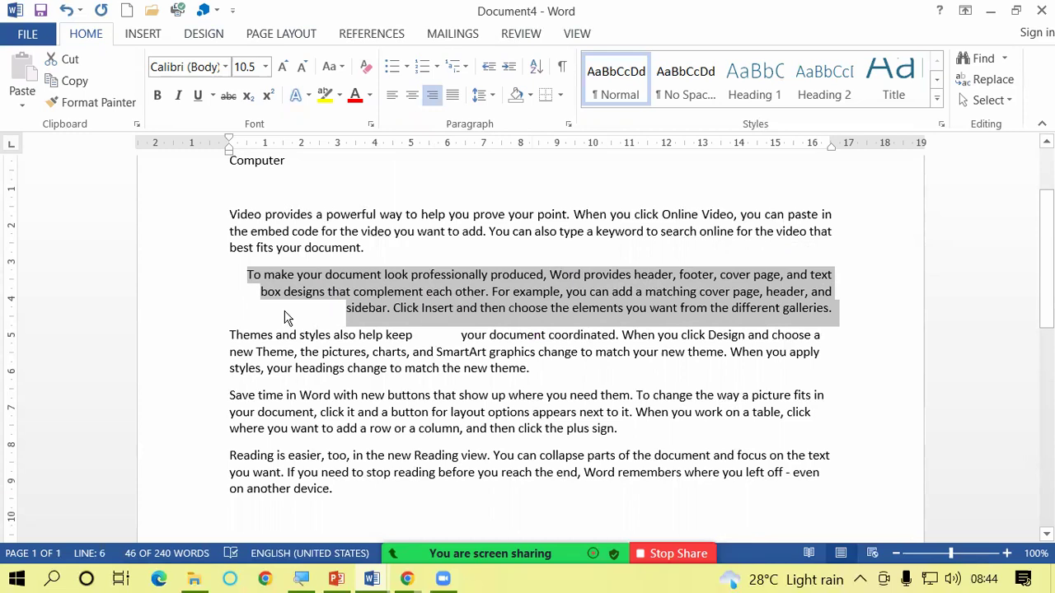
click(452, 96)
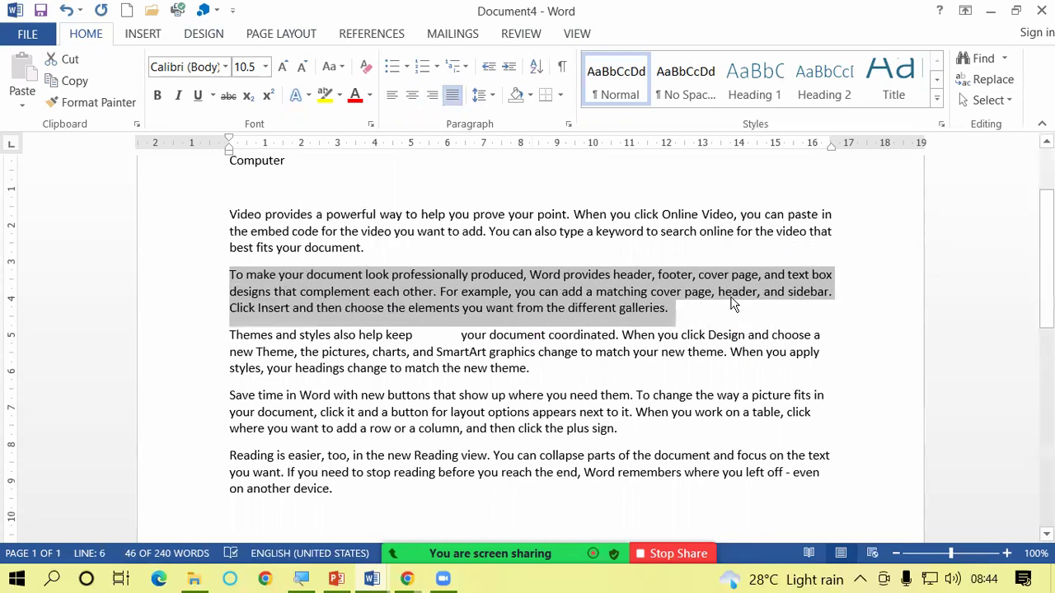
- Check the justified line endings after 'text box', 'sidebar.' and 'galleries.'
key(Left)
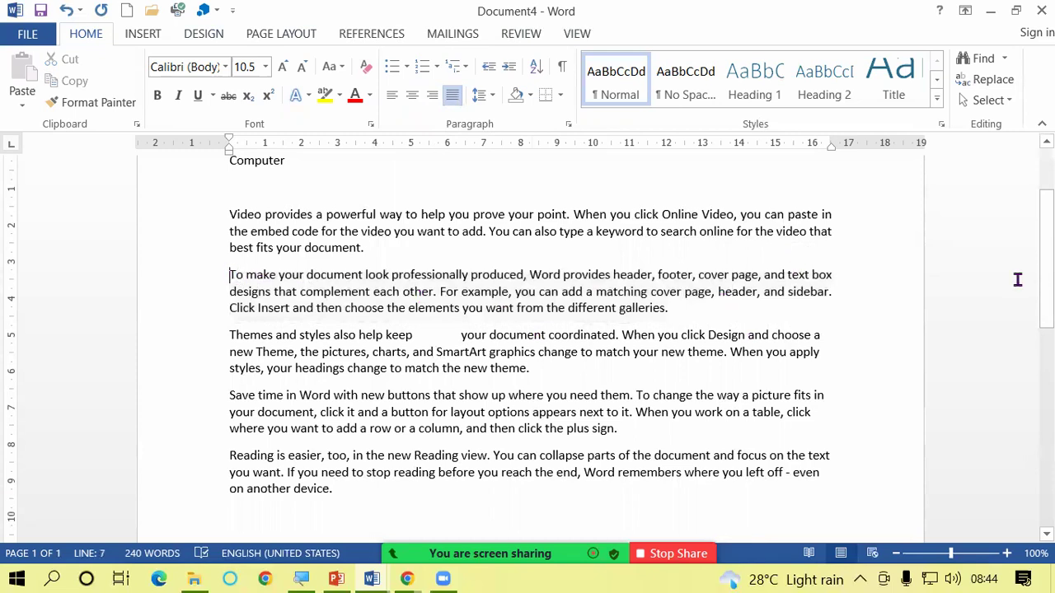
click(835, 275)
click(855, 294)
click(681, 314)
scroll(442, 304, up, 2)
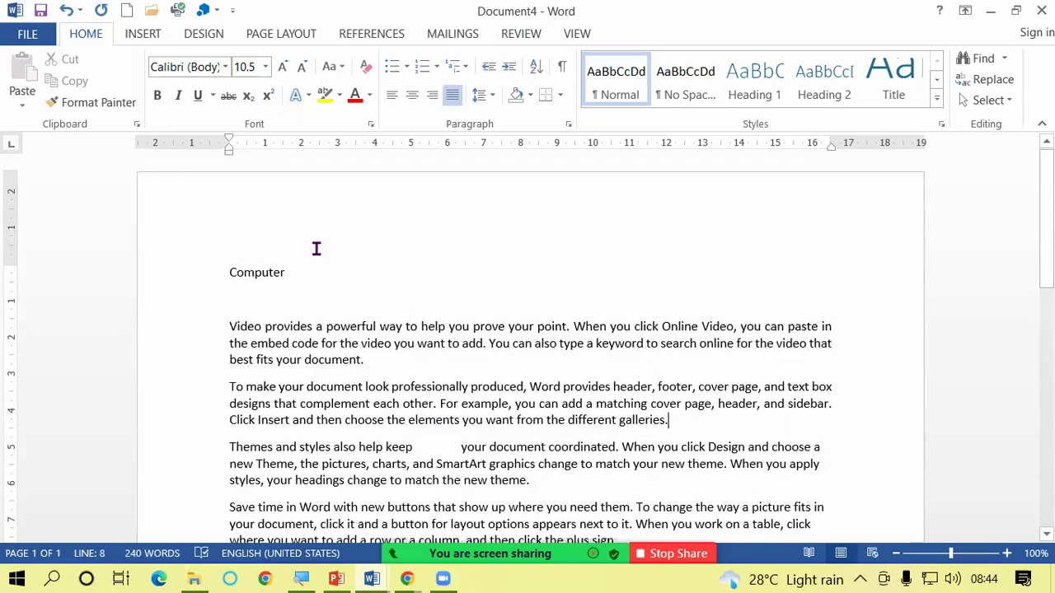
double_click(255, 276)
click(224, 270)
drag(224, 270, 342, 275)
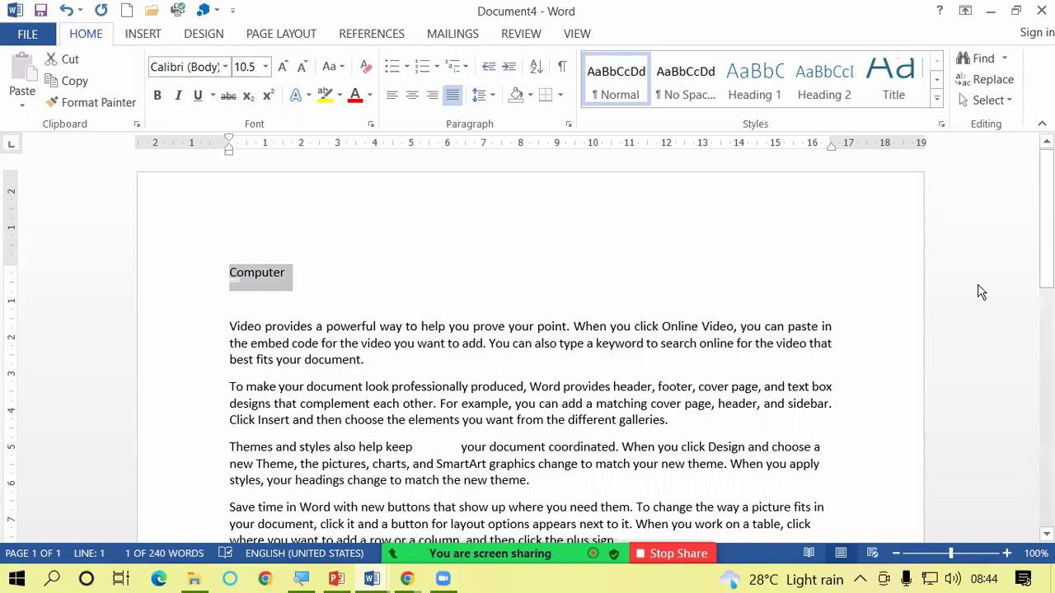
key(ctrl+e)
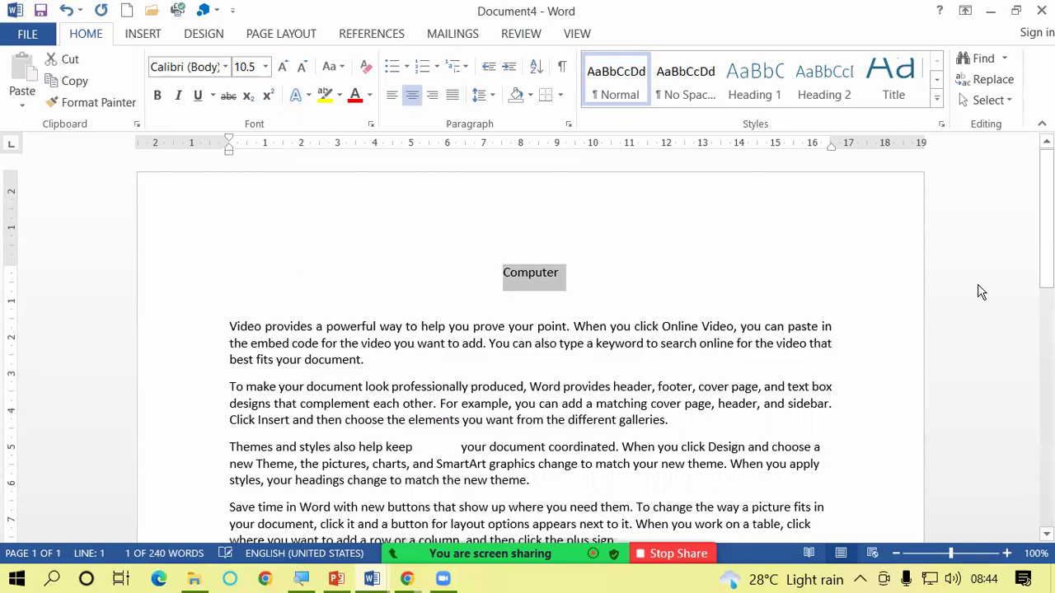
key(ctrl+r)
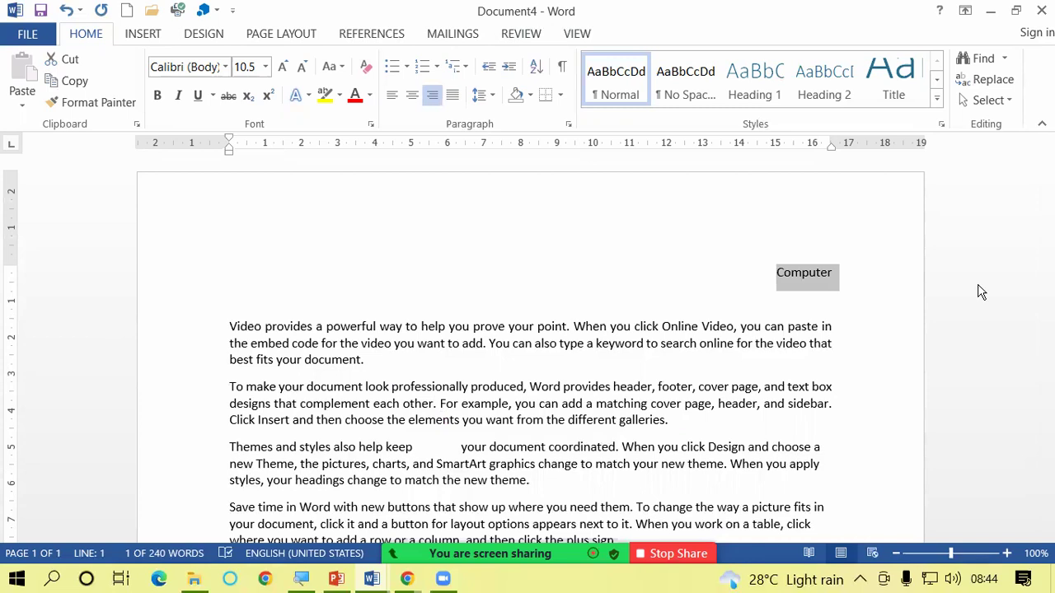
key(ctrl+l)
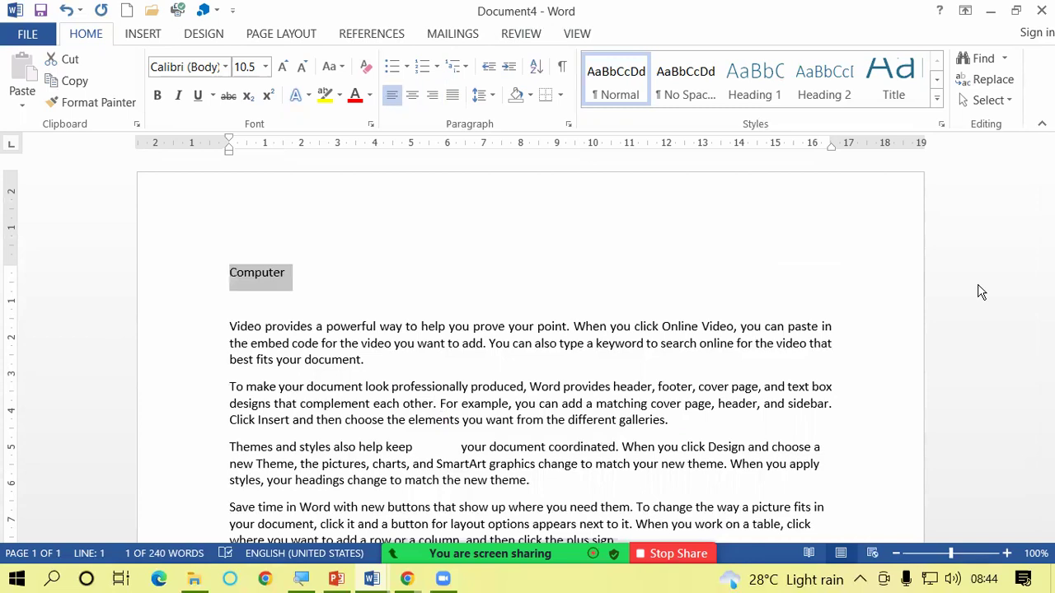
key(ctrl+e)
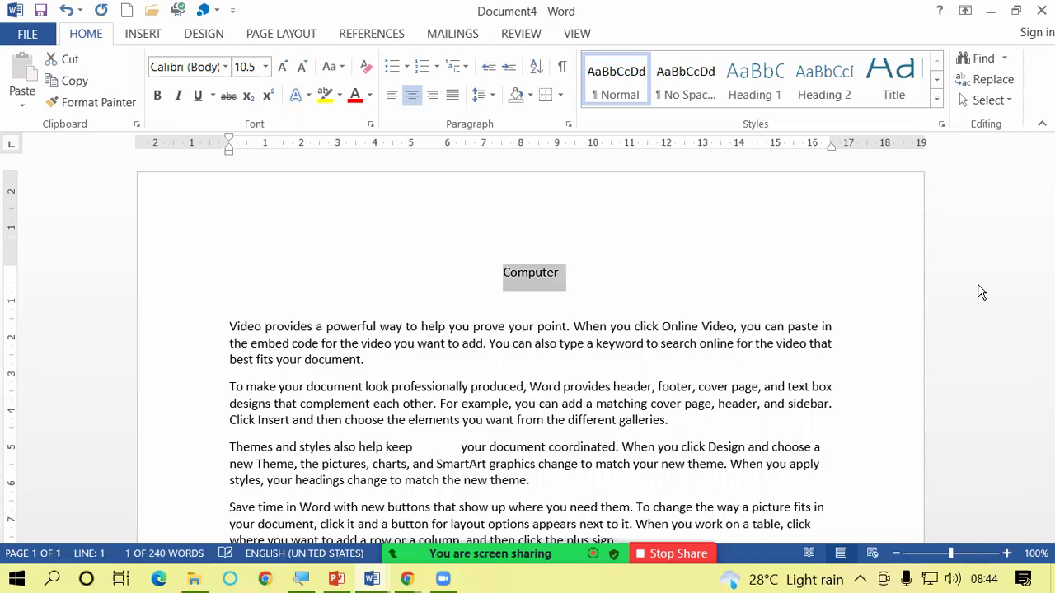
key(ctrl+j)
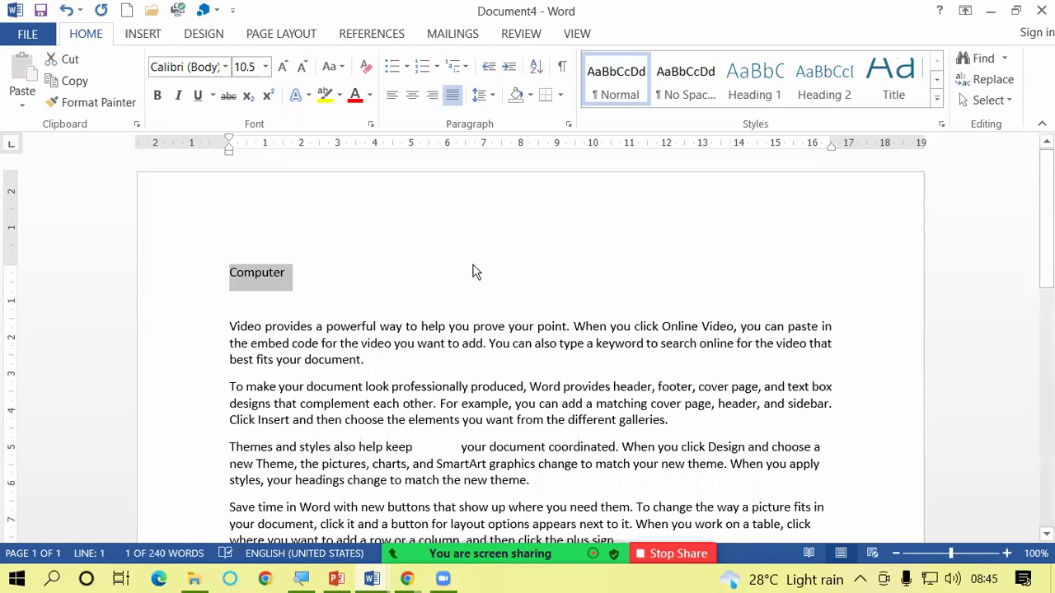
click(391, 263)
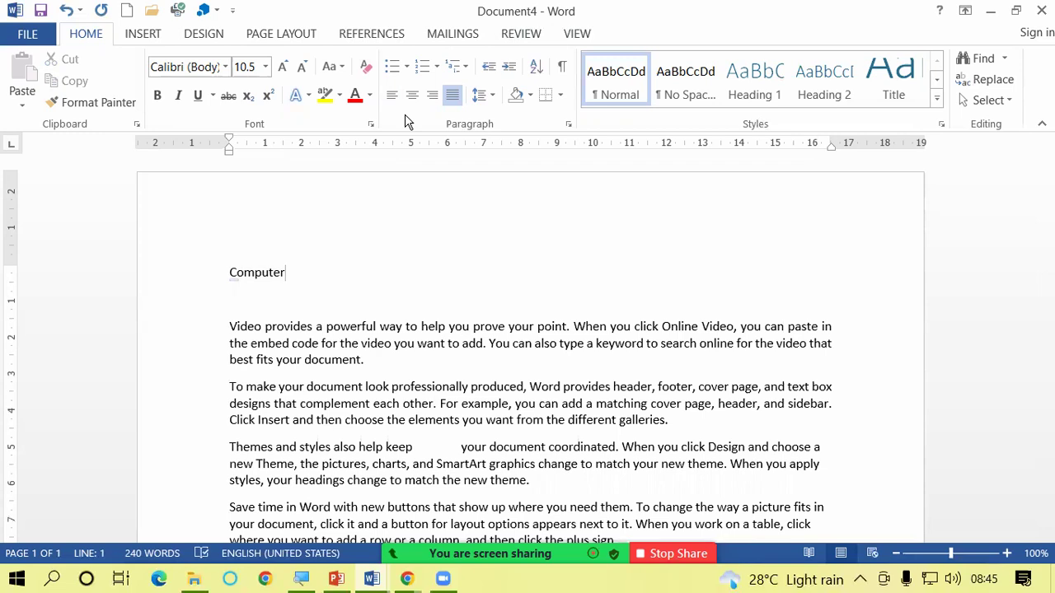
- Select the first body paragraph and give it 2.0 line spacing
click(394, 327)
scroll(313, 303, down, 1)
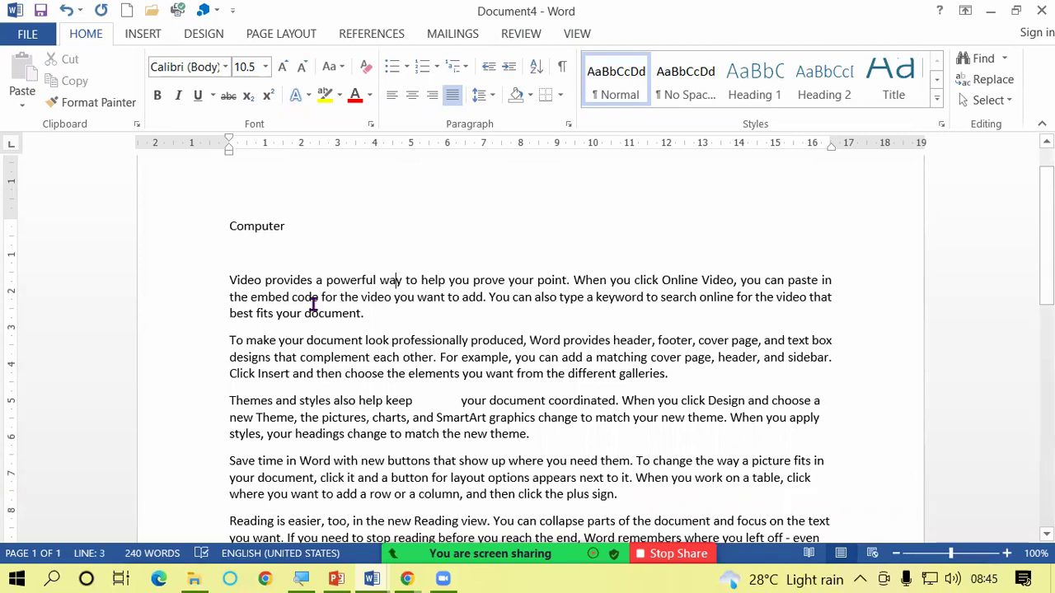
click(363, 313)
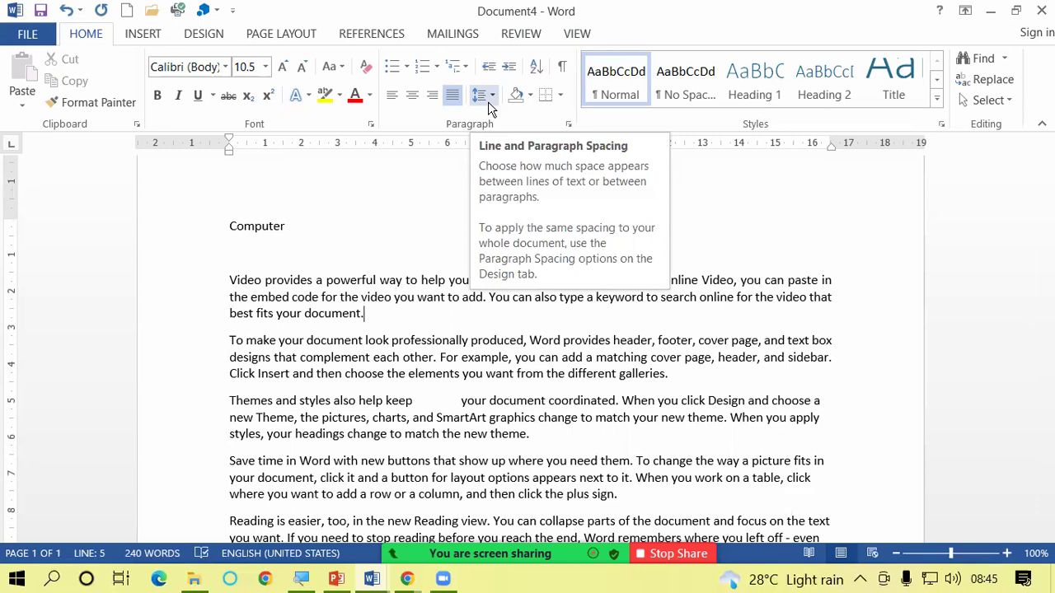
click(396, 357)
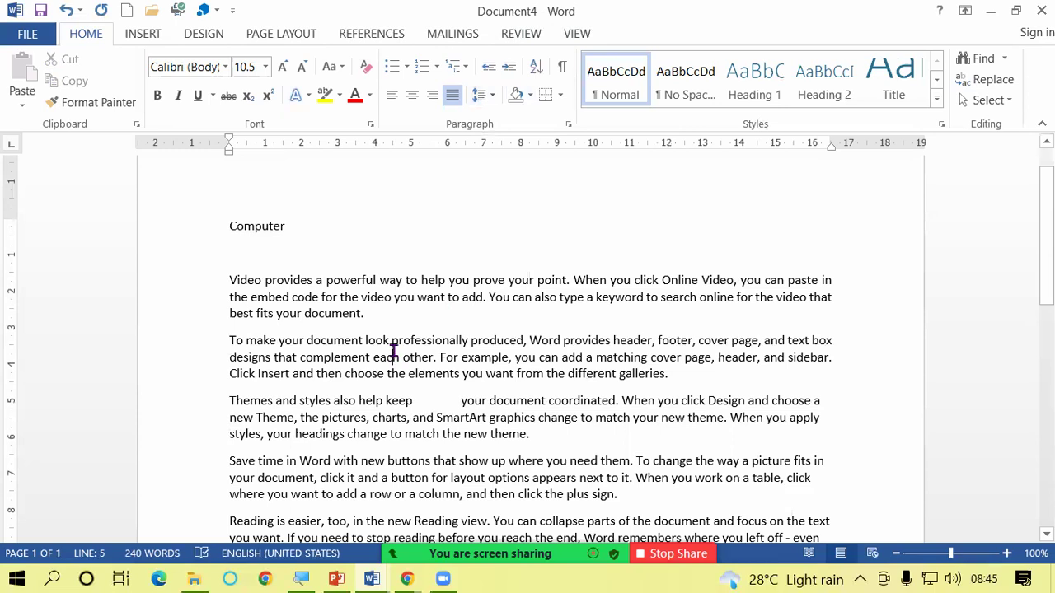
click(229, 280)
shift+click(371, 318)
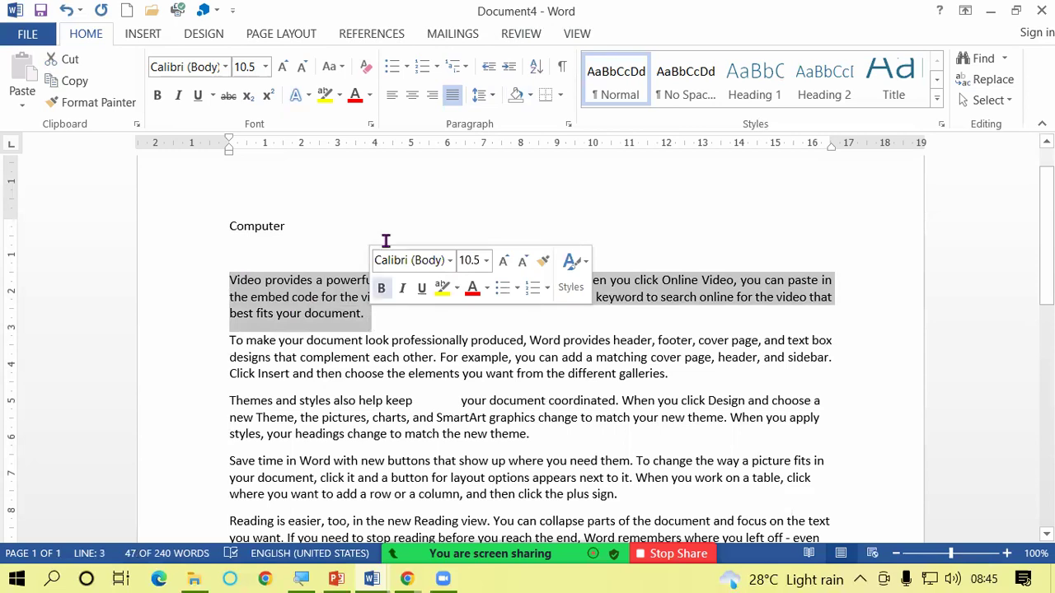
click(481, 95)
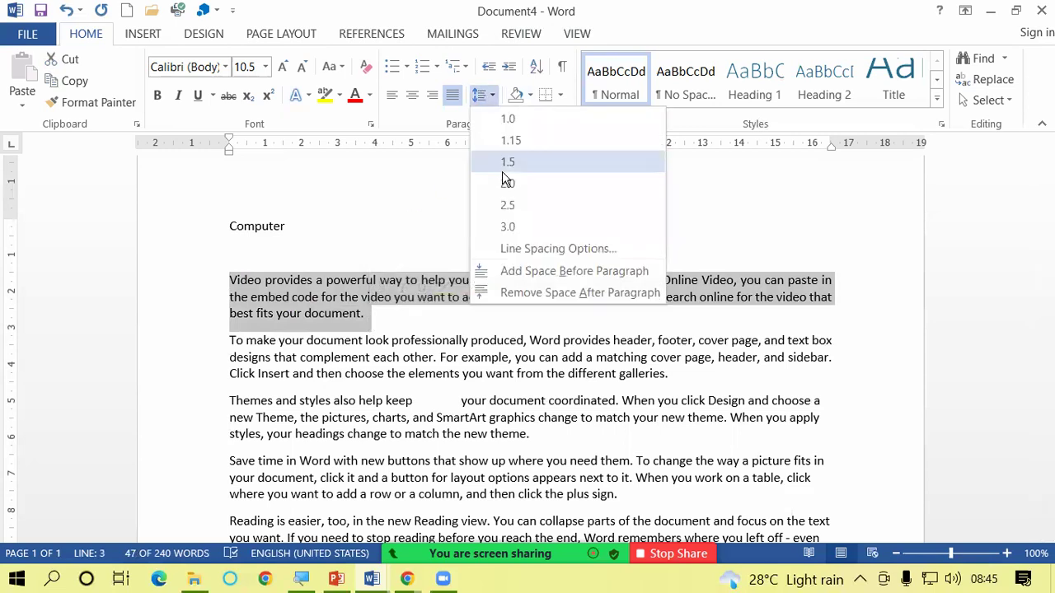
click(509, 183)
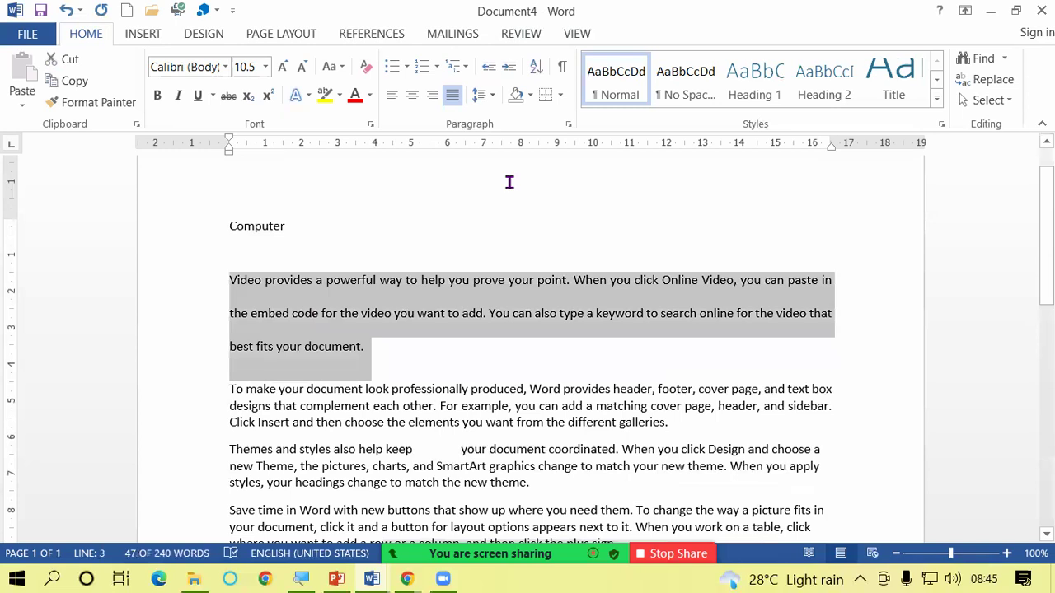
- Switch the first paragraph's spacing between 1.0 and 2.0, ending at single spacing
click(482, 95)
click(497, 120)
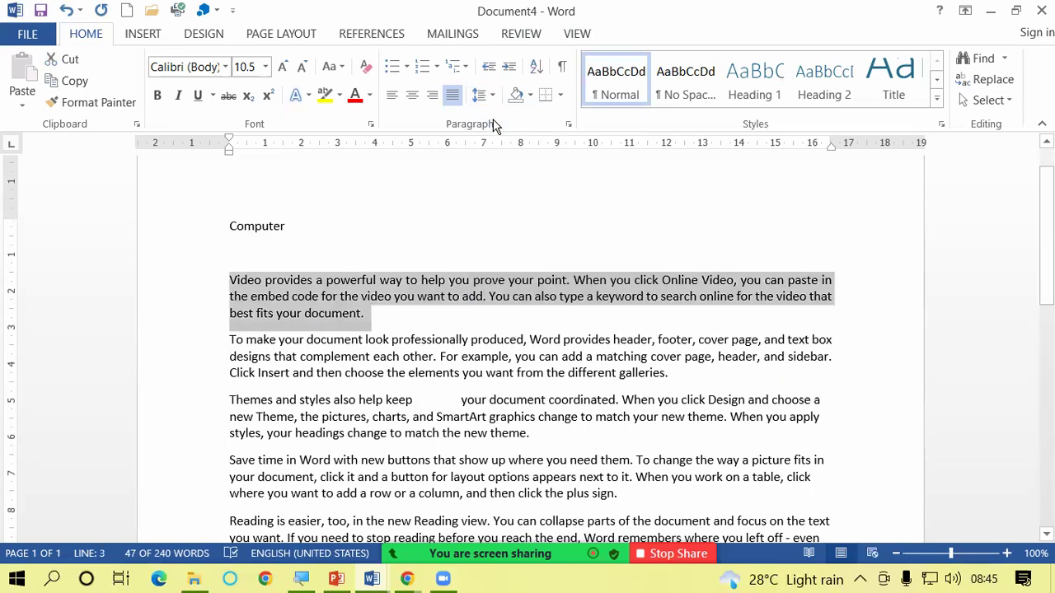
click(482, 95)
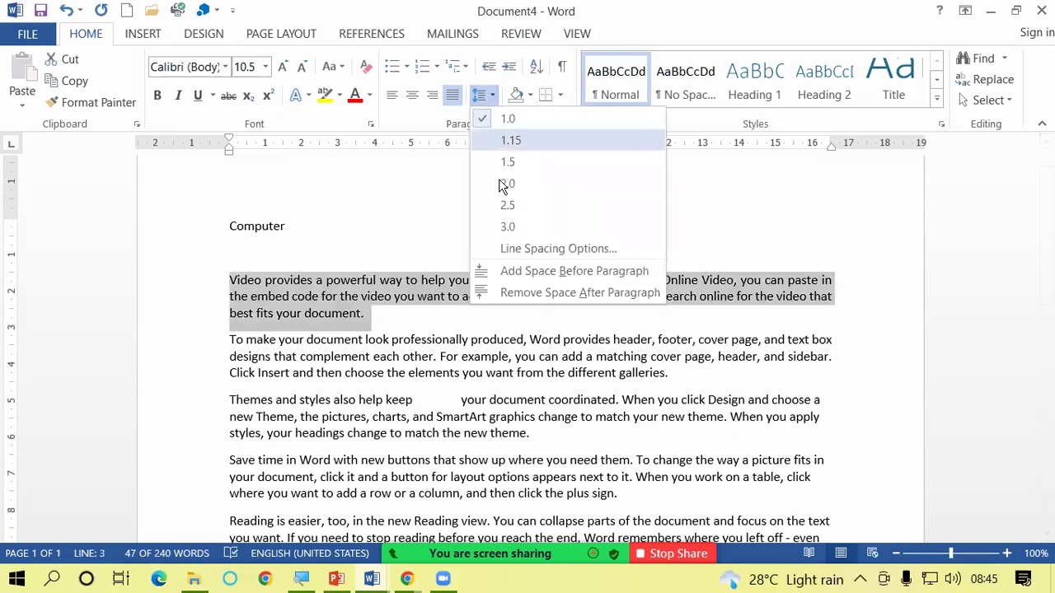
click(499, 181)
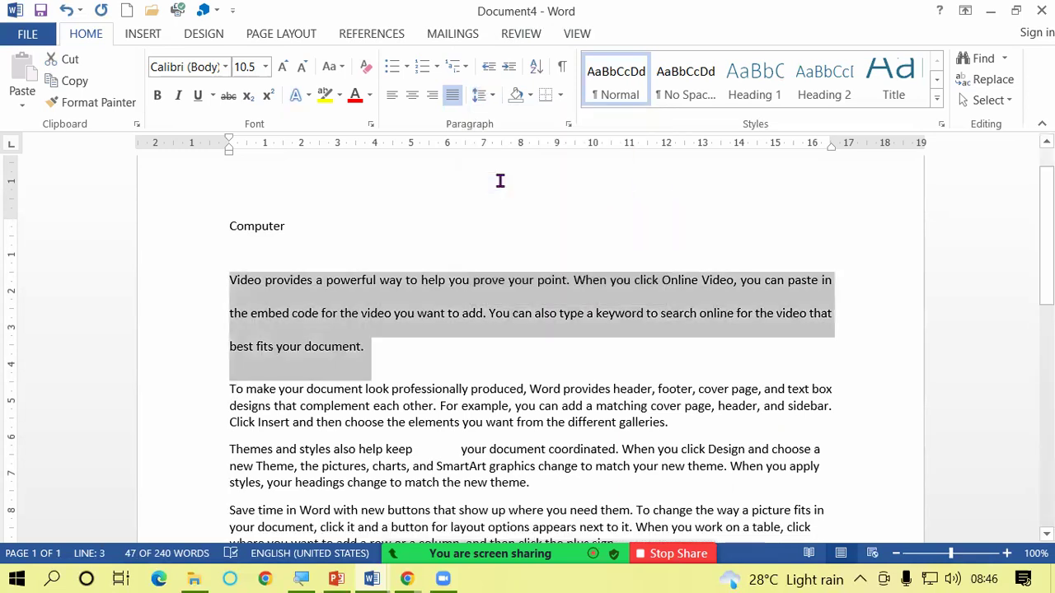
click(481, 95)
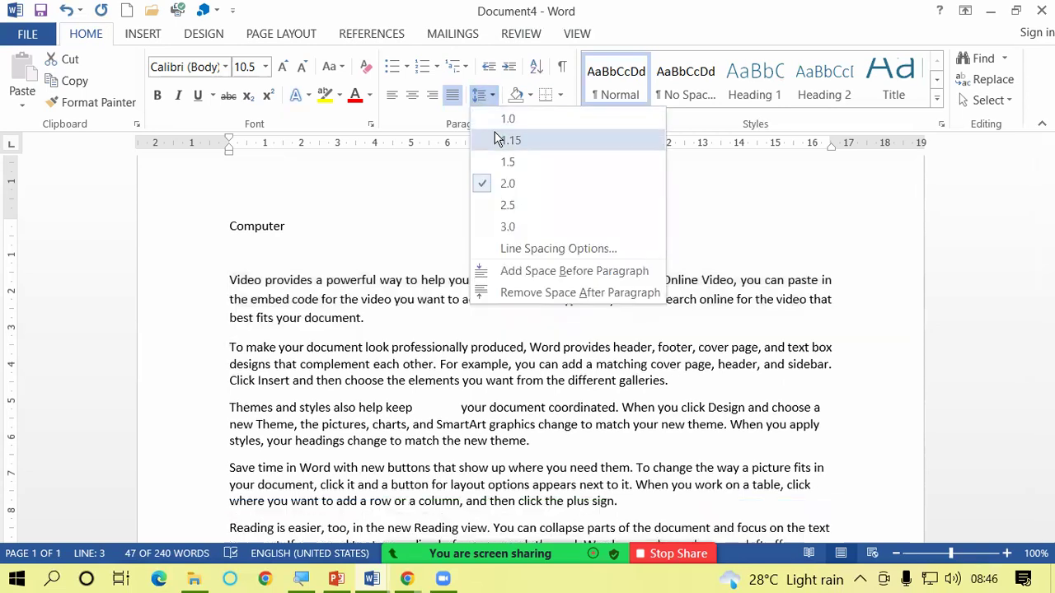
click(508, 118)
click(335, 372)
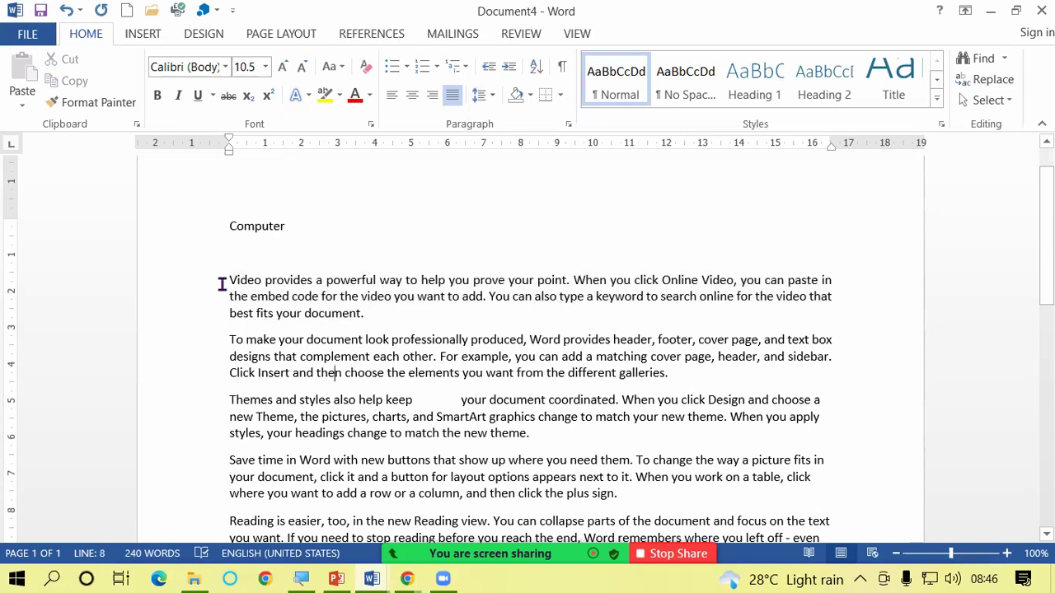
- Select the first two body paragraphs together
drag(222, 283, 371, 318)
drag(226, 341, 290, 373)
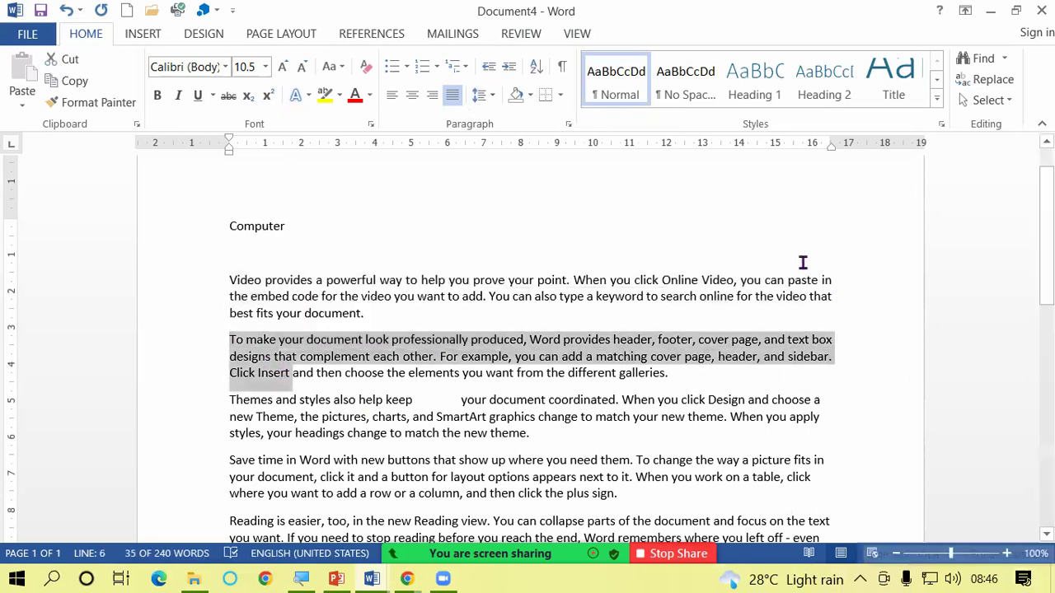
click(648, 379)
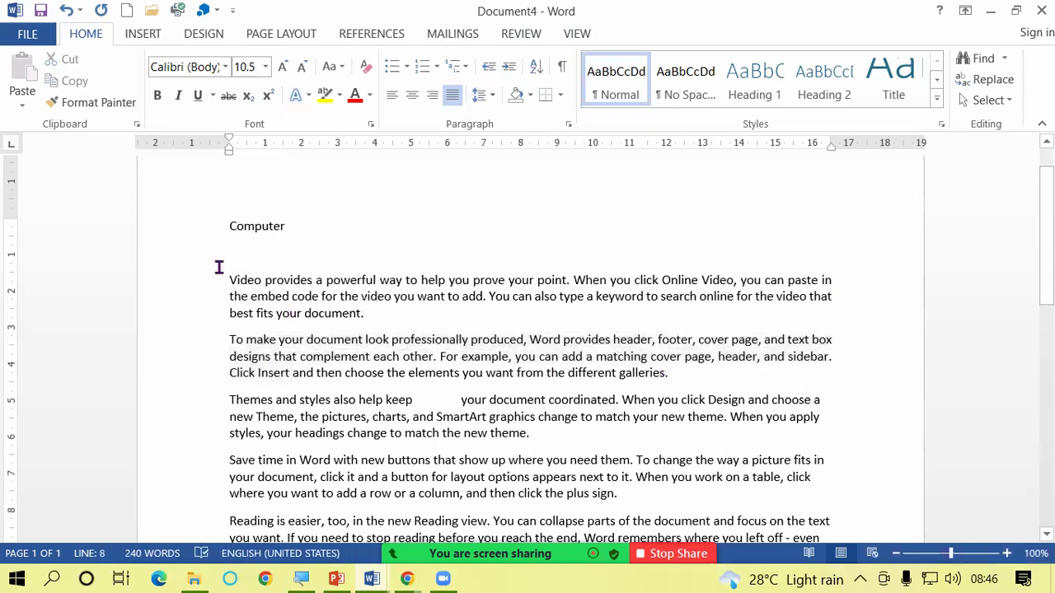
drag(218, 267, 692, 369)
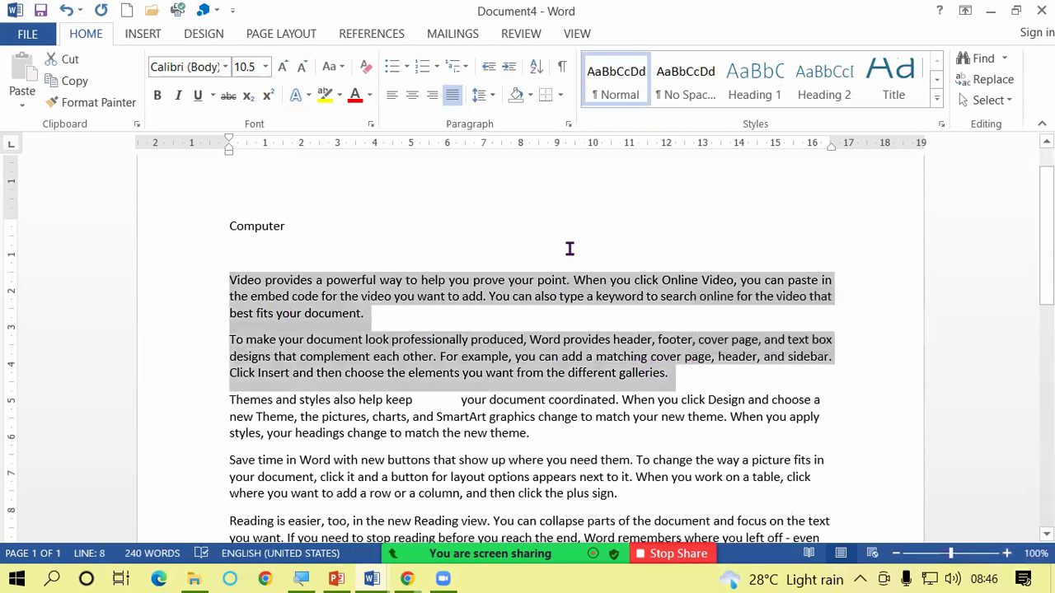
- Try adding space before, then removing space after and before, on the selected paragraphs
click(495, 97)
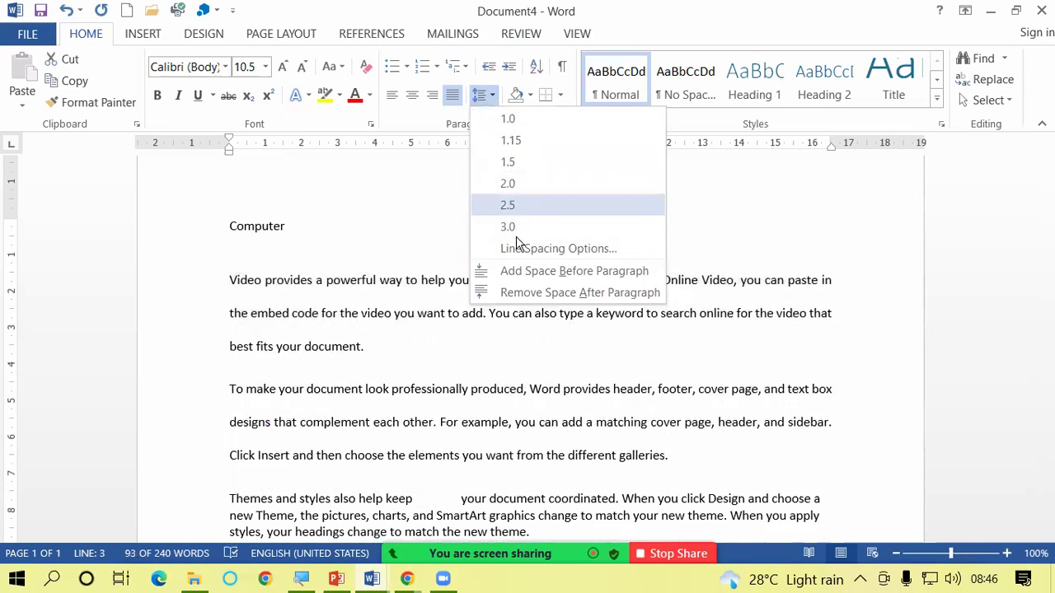
click(590, 272)
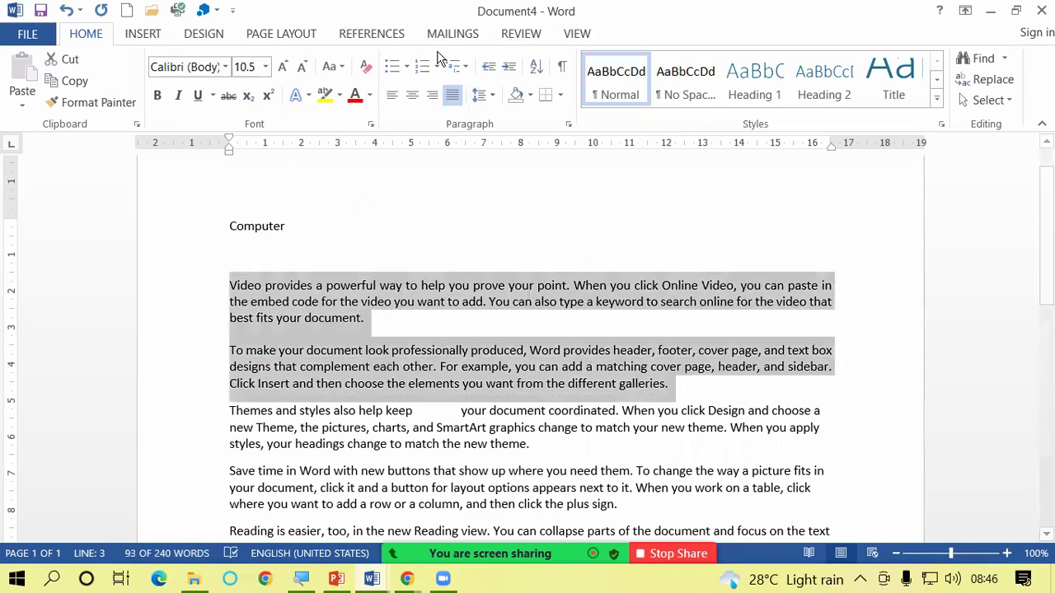
click(484, 96)
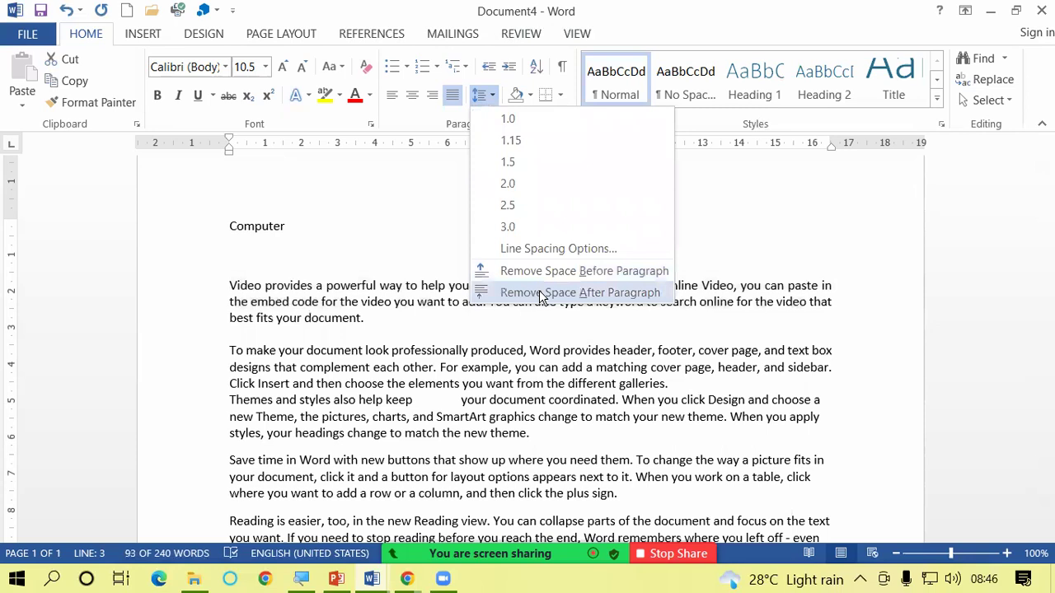
click(541, 293)
click(488, 105)
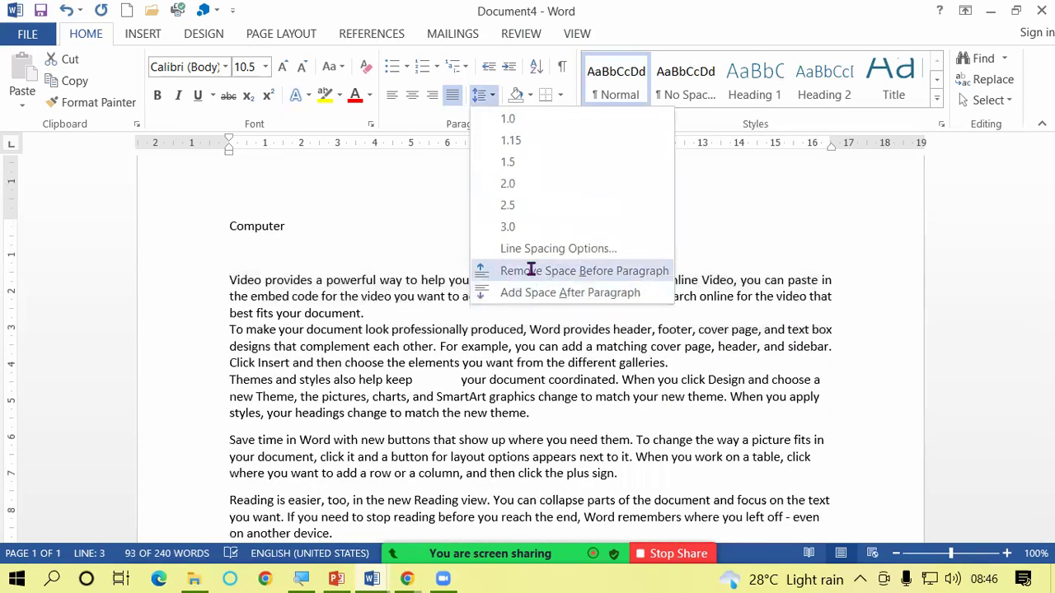
click(530, 270)
click(368, 314)
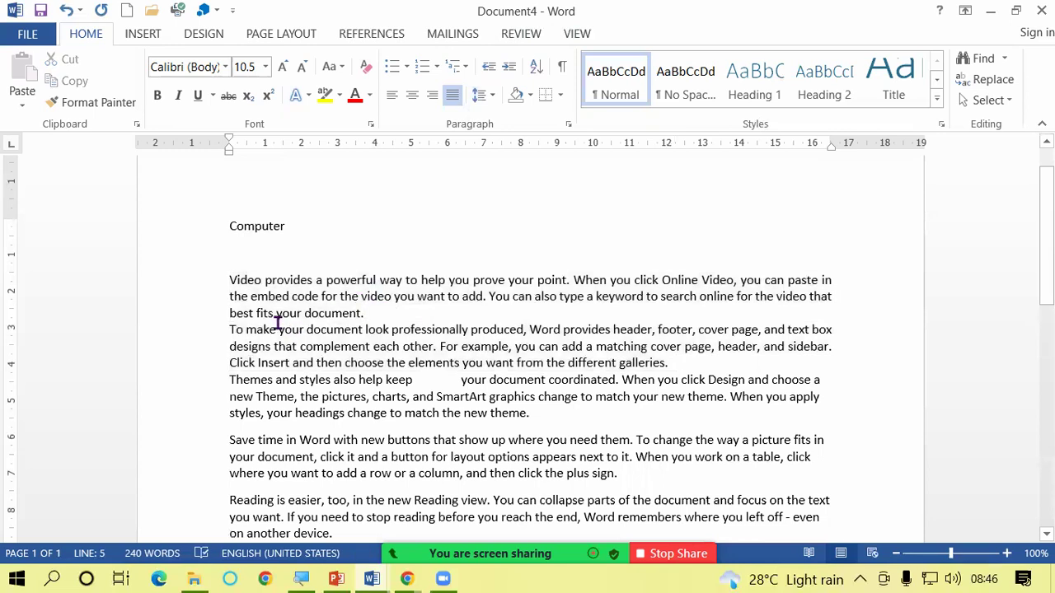
- Add space before the first three body paragraphs, then remove it from the first two
mouse_move(228, 279)
mouse_down()
mouse_move(649, 396)
mouse_move(635, 414)
mouse_up()
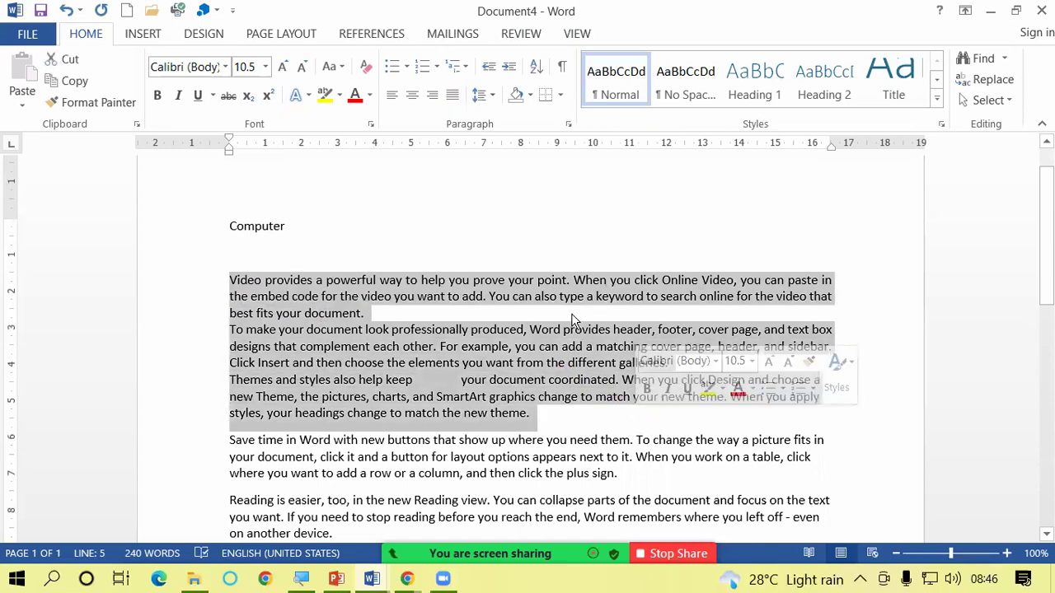
click(492, 98)
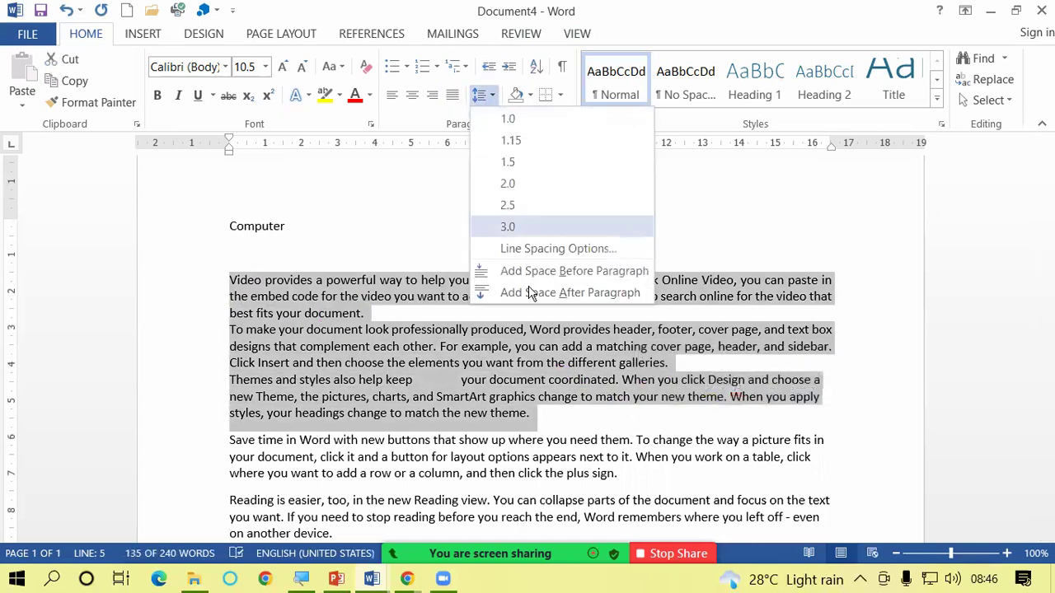
click(551, 277)
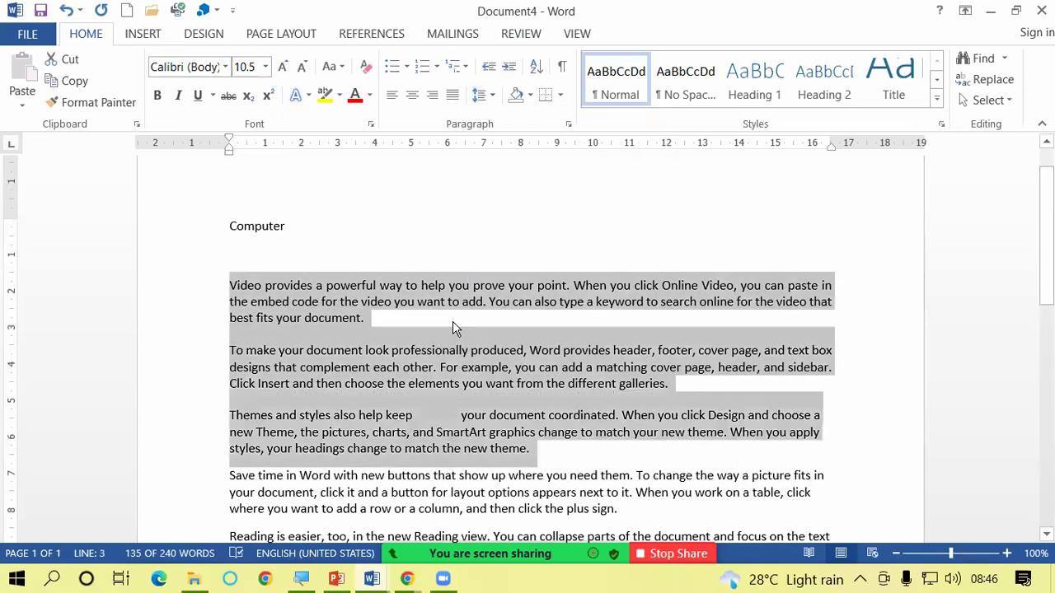
click(376, 319)
drag(226, 276, 669, 389)
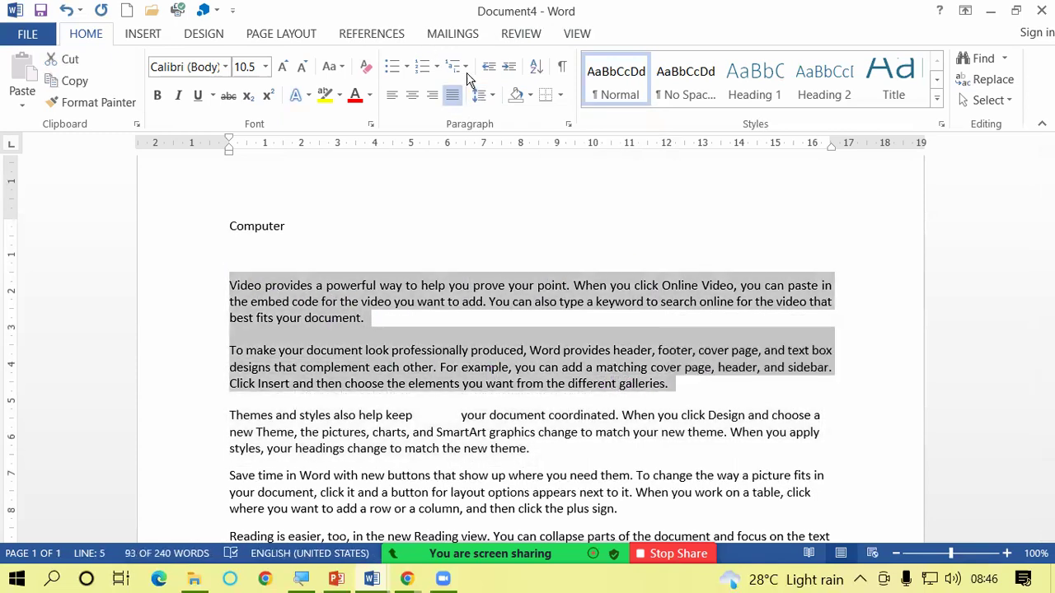
click(487, 97)
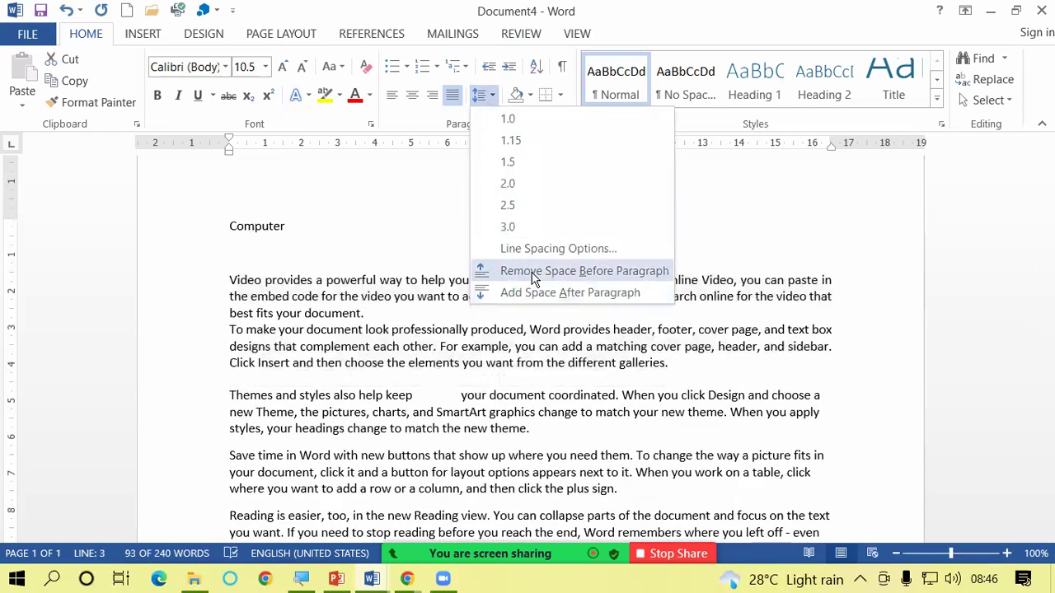
click(530, 271)
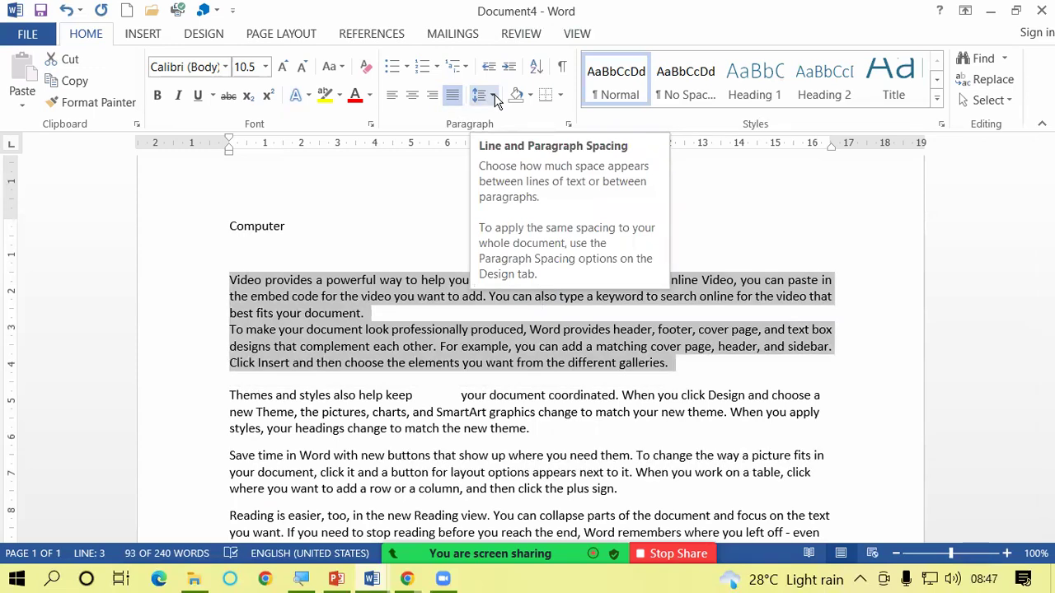
- Deselect the paragraphs and place the insertion point at the end of the first paragraph
click(696, 366)
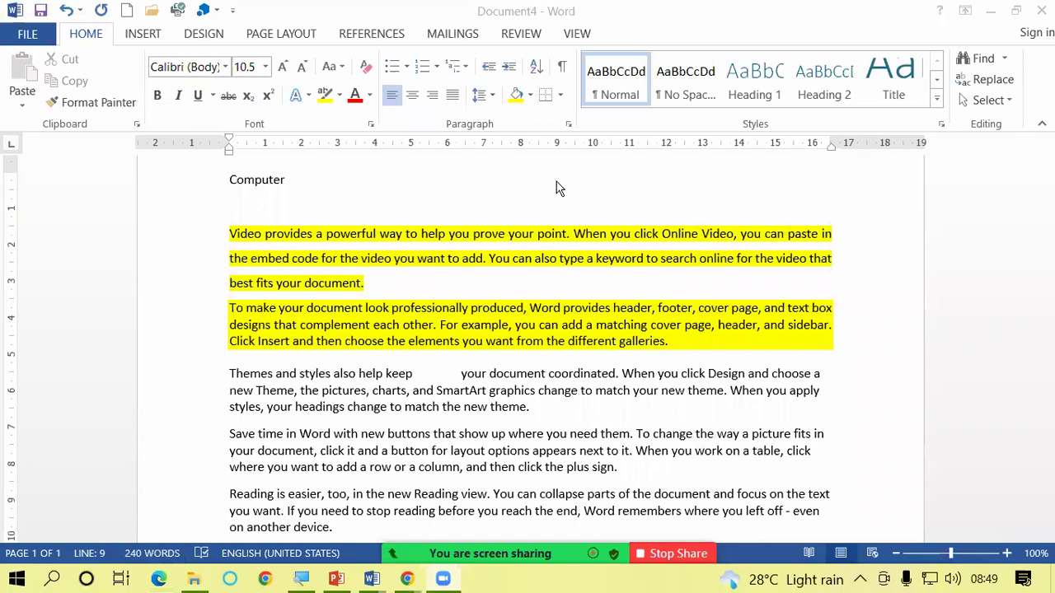
click(418, 287)
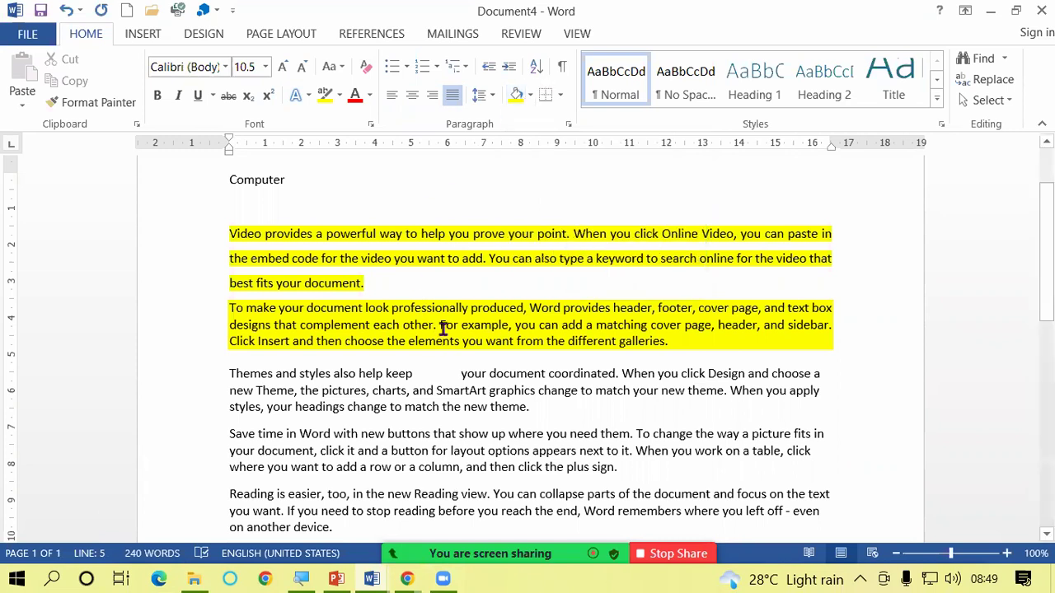
- Start a new document and type GAYATRI INSTITUTE OF TECHNOLOGY in capitals
key(ctrl+n)
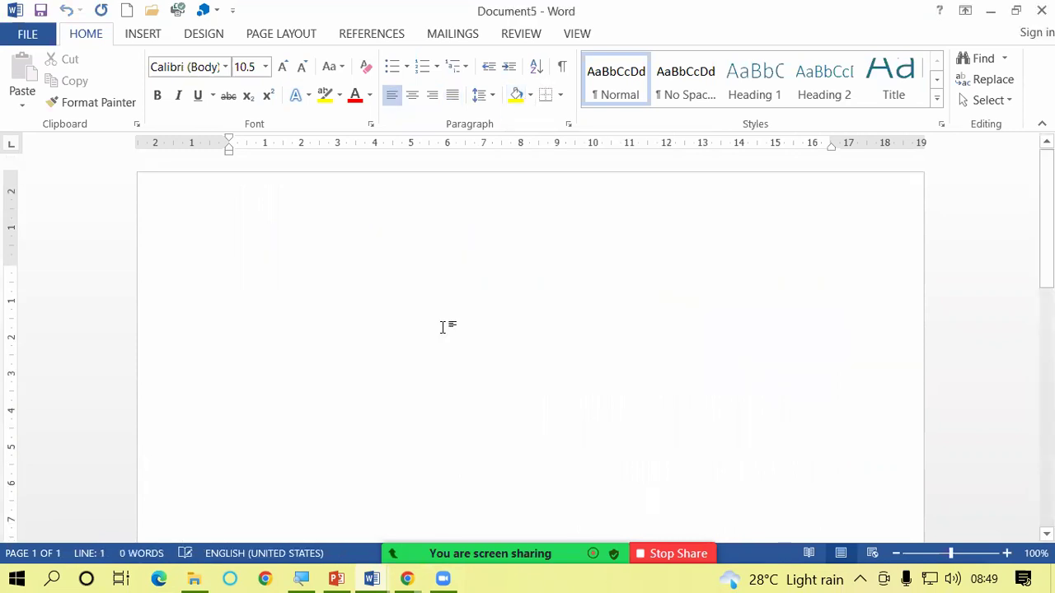
text(a)
key(BackSpace)
key(Caps_Lock)
text(GAYATRI INSTITUTE OF TECHNOLOGY)
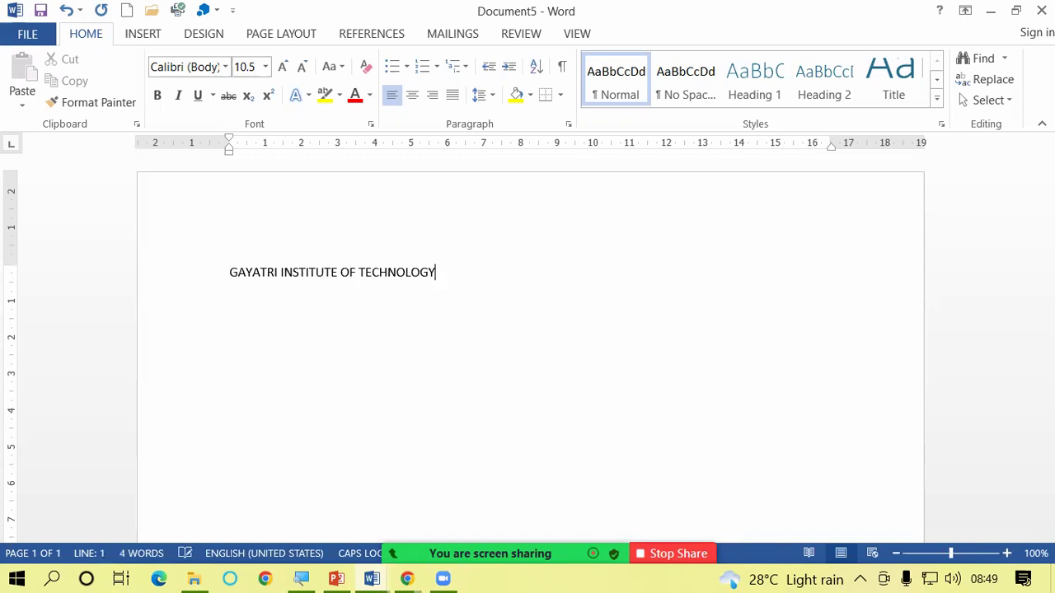
- Enlarge the heading line from 10.5 to 26 pt and select it
key(ctrl+a)
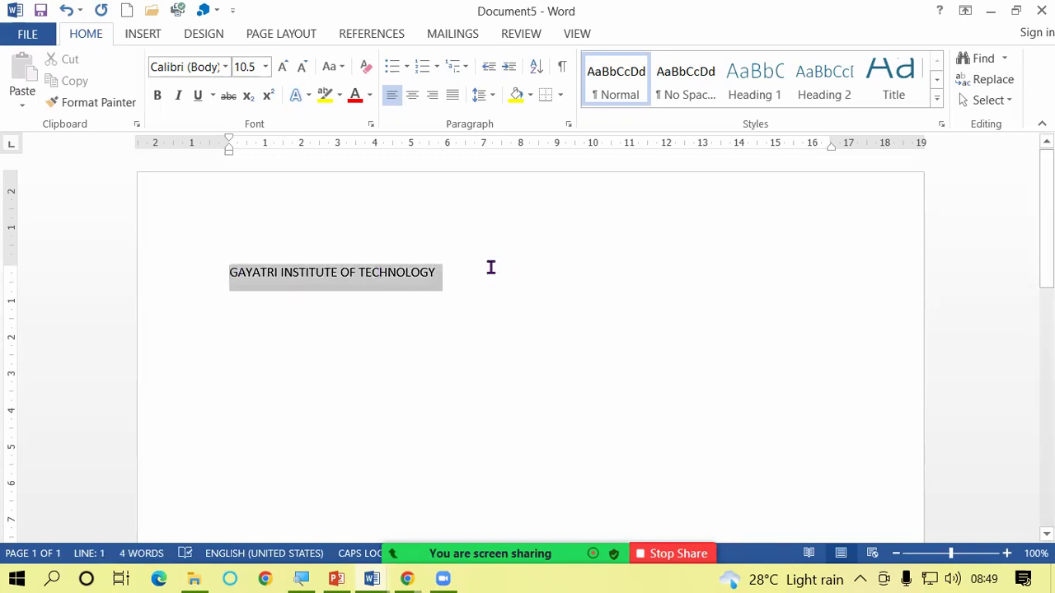
click(281, 66)
click(281, 66)
click(281, 66)
click(281, 66)
click(281, 66)
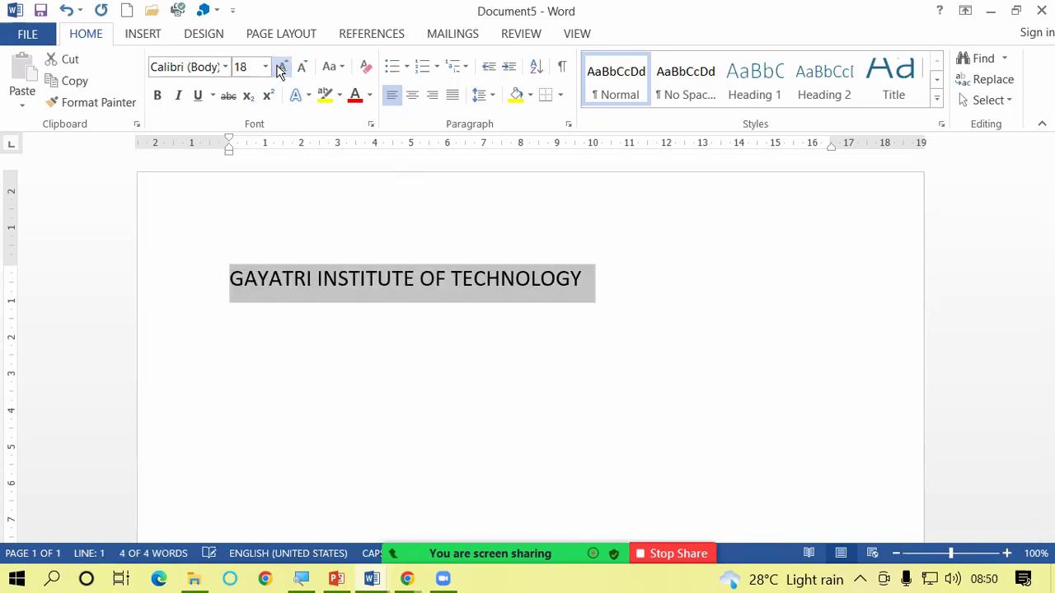
click(281, 66)
click(281, 66)
click(281, 66)
click(281, 65)
click(680, 387)
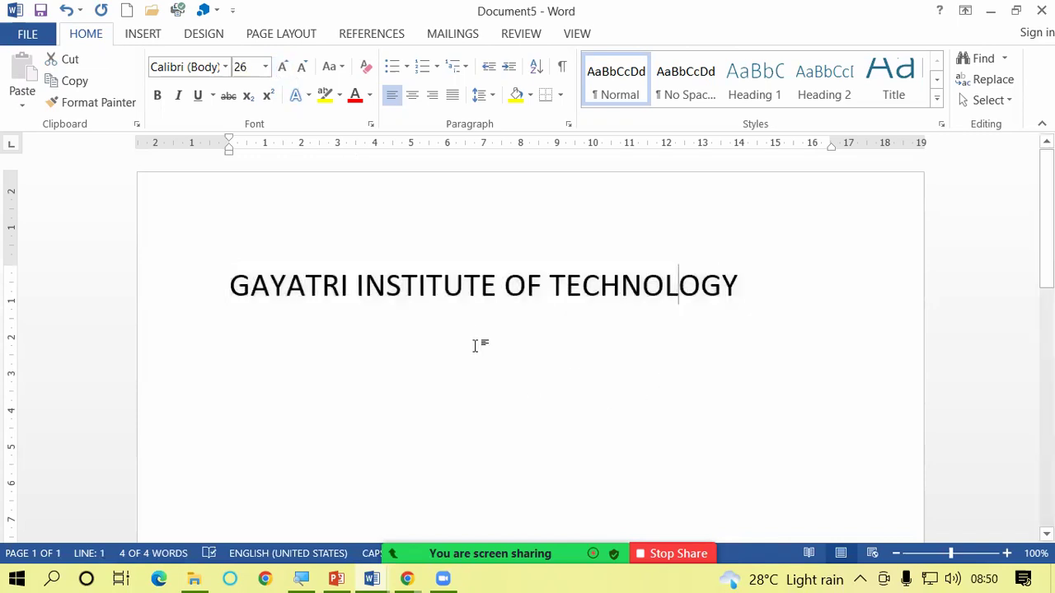
drag(230, 285, 350, 288)
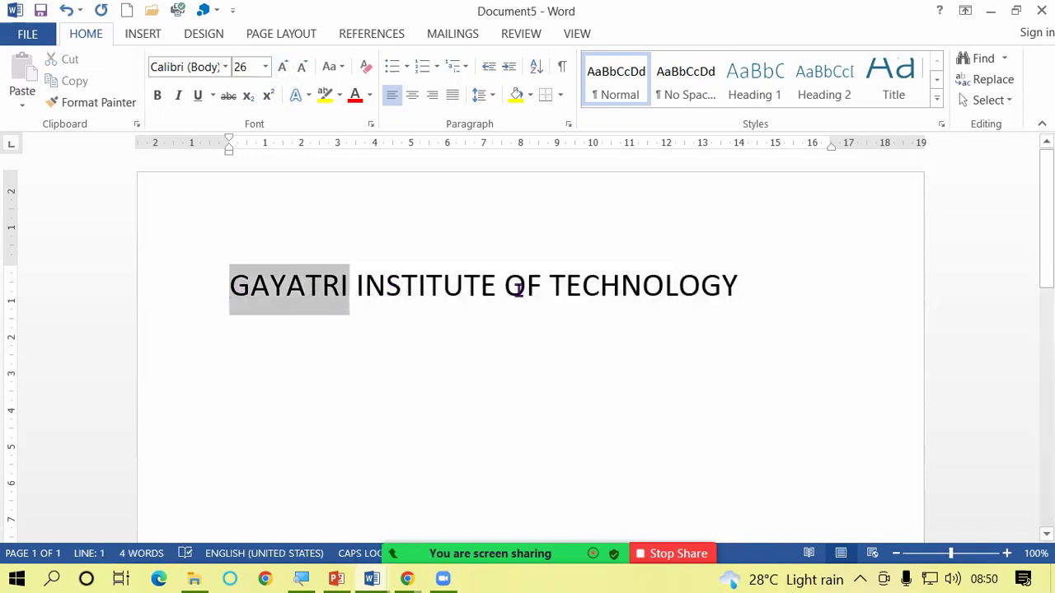
drag(517, 289, 742, 287)
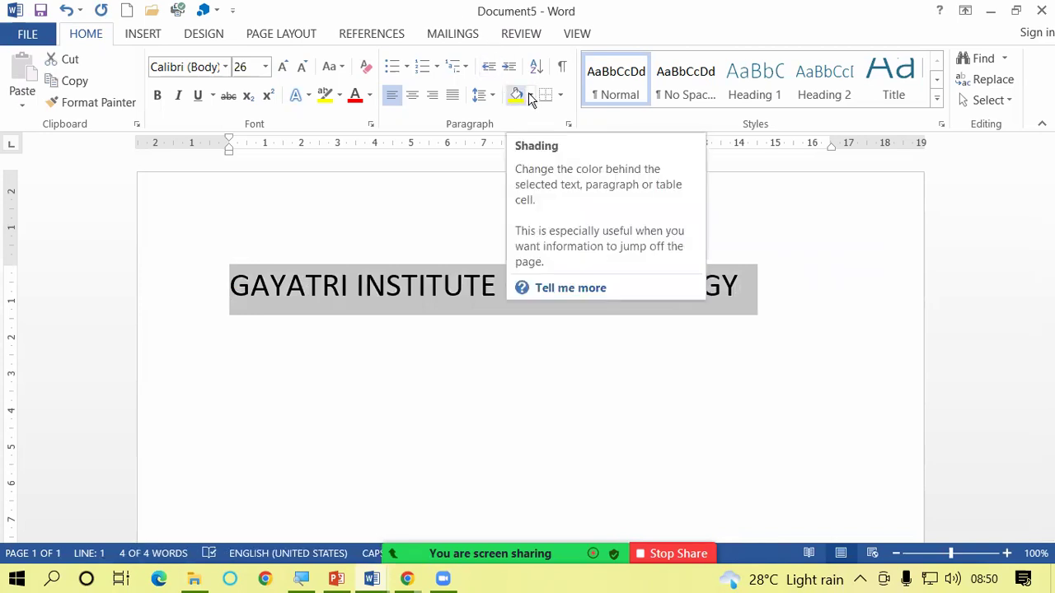
- Apply dark grey shading to the GAYATRI INSTITUTE OF TECHNOLOGY heading
click(530, 95)
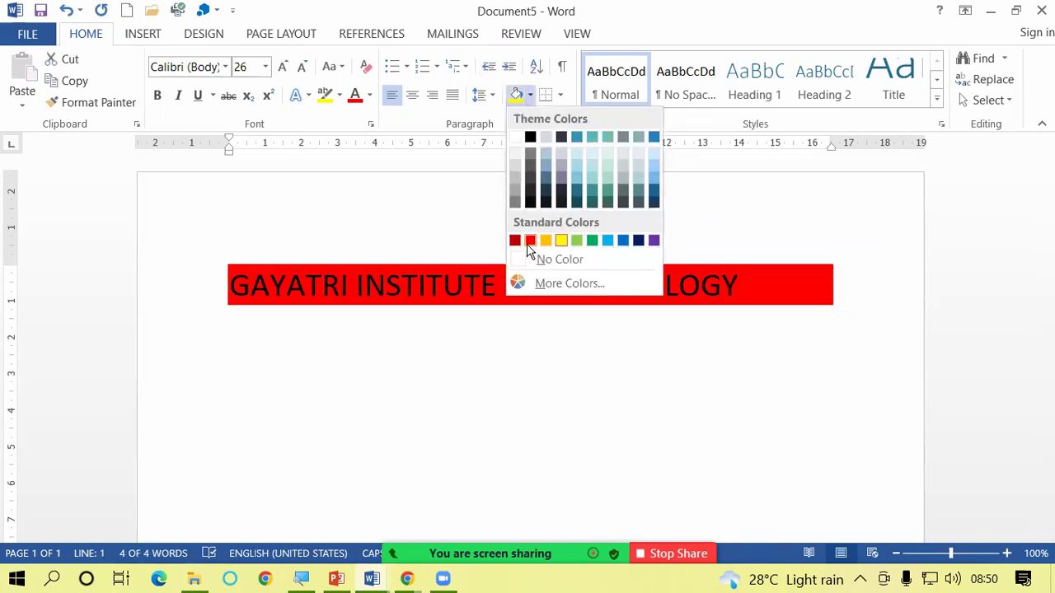
click(529, 195)
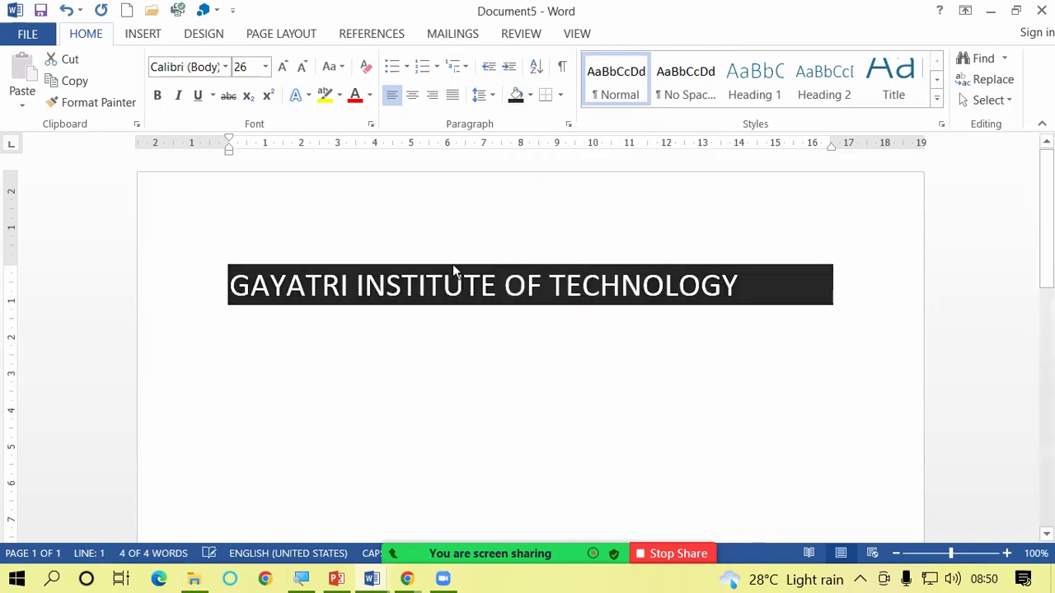
click(288, 285)
- Centre the shaded heading on the page
drag(233, 285, 713, 285)
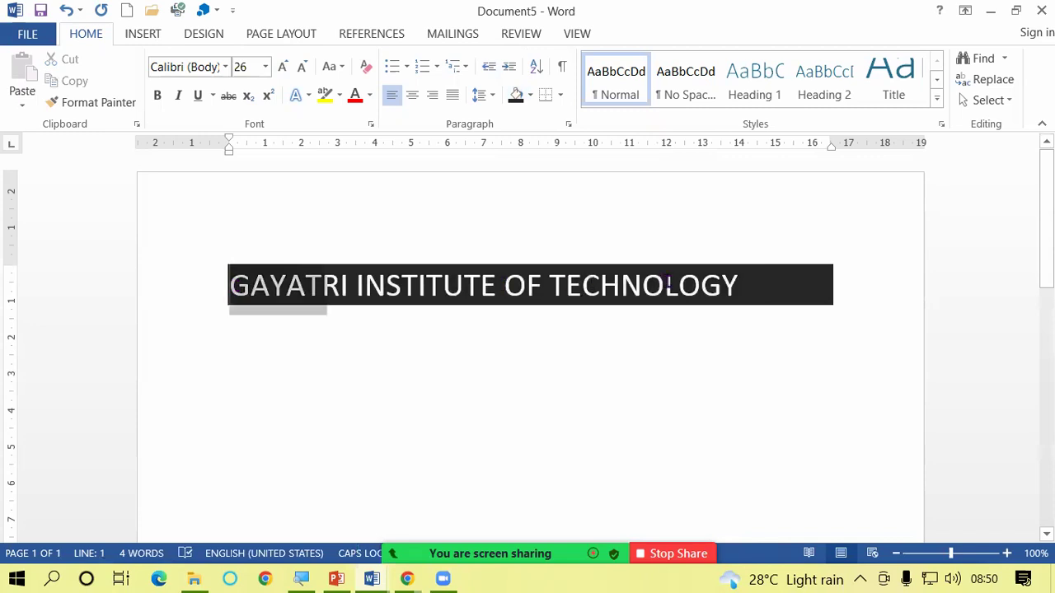
click(411, 96)
click(567, 378)
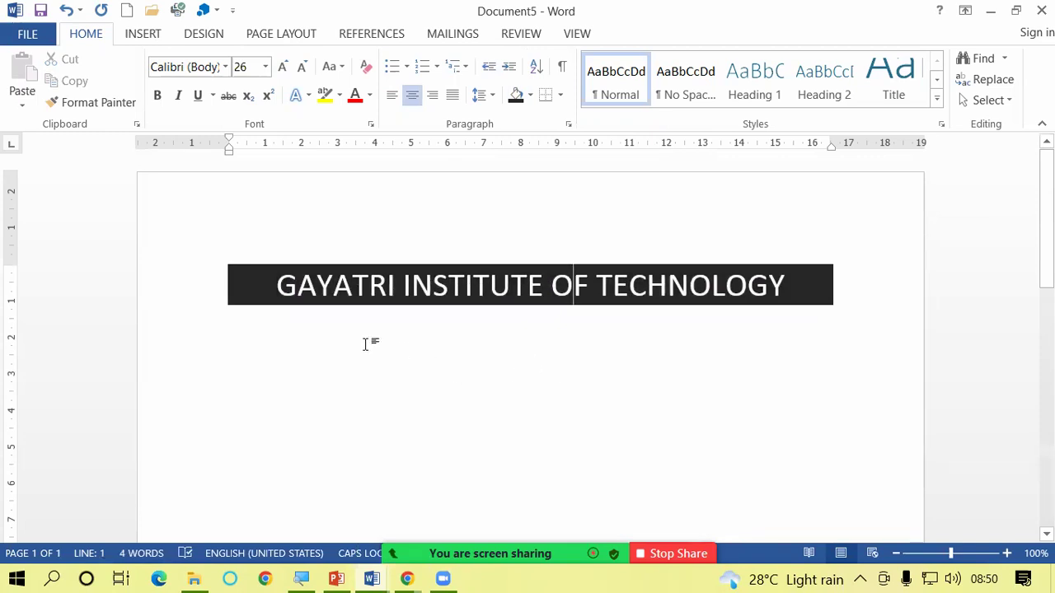
- Type trial text 'EDRFDF' on the line below the heading, trimming a letter
click(243, 332)
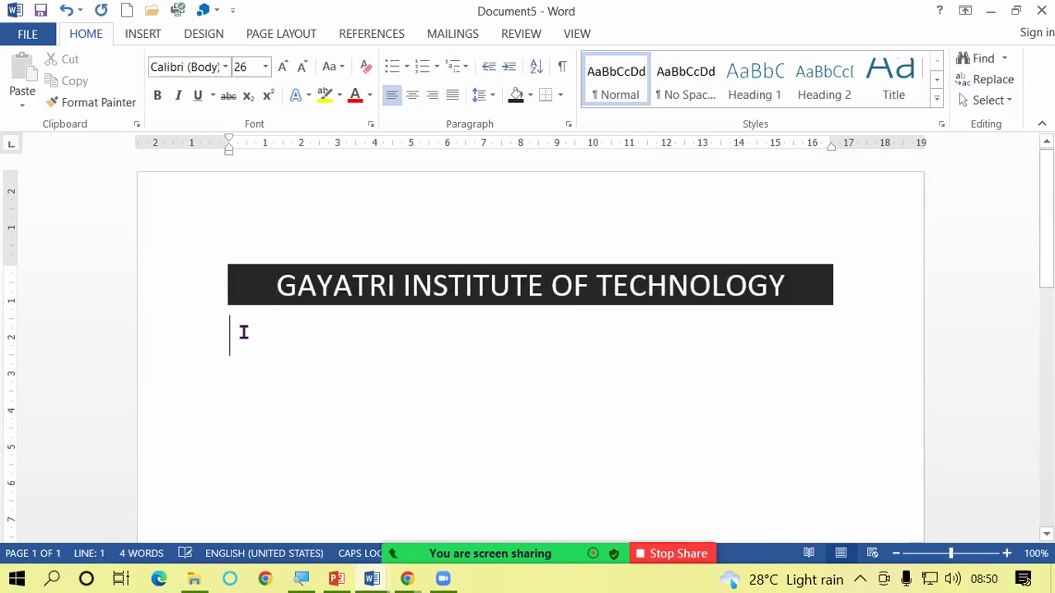
text(EDRFDF)
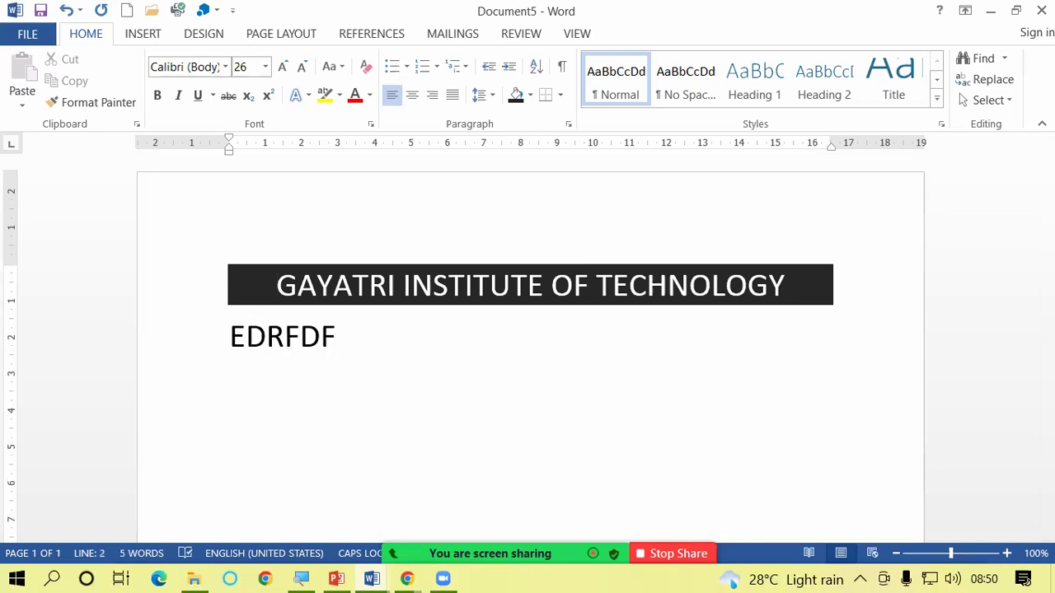
key(BackSpace)
key(BackSpace)
key(BackSpace)
key(BackSpace)
key(BackSpace)
key(BackSpace)
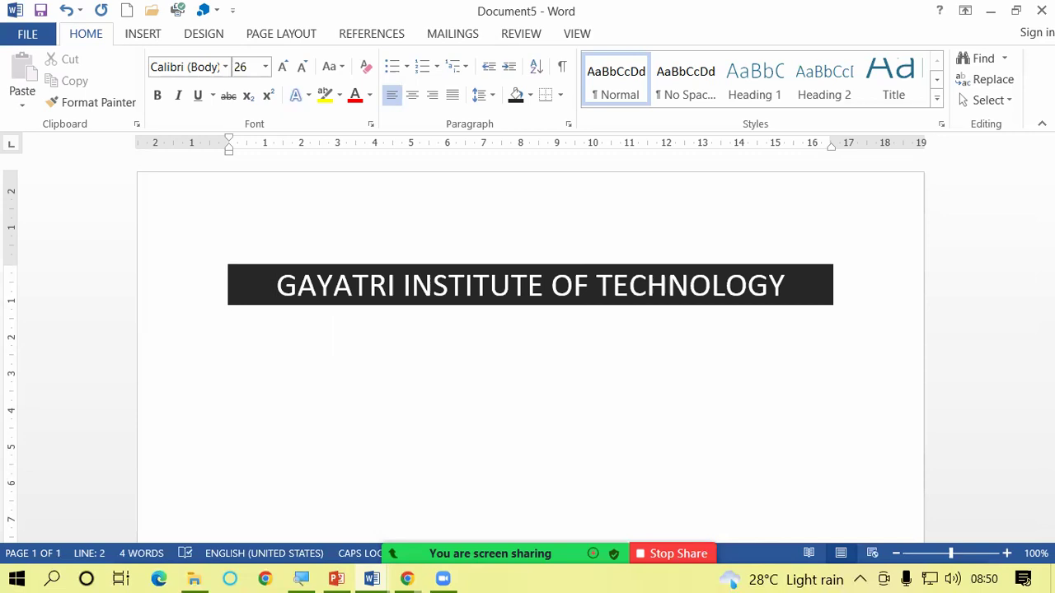
- Back in Document4, shade the 'To make your document' paragraph orange
click(374, 580)
mouse_move(372, 579)
click(718, 504)
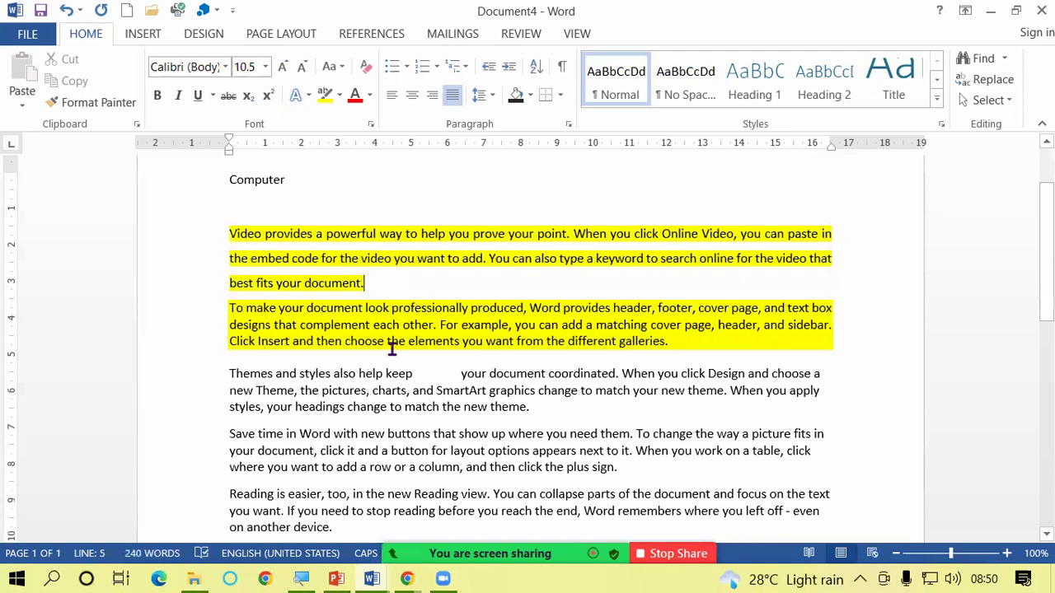
scroll(329, 297, down, 1)
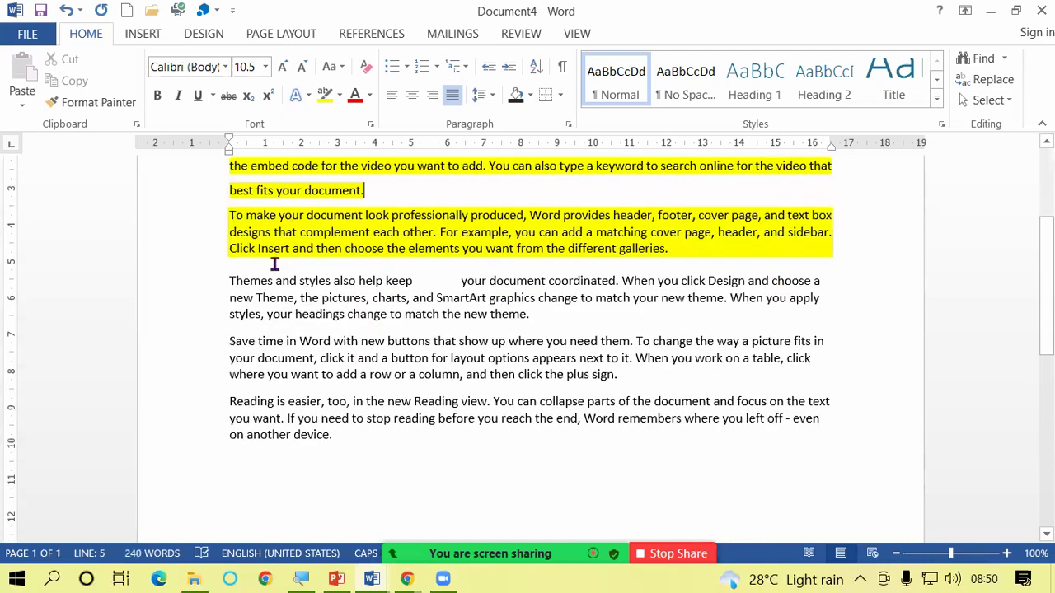
scroll(270, 267, down, 2)
scroll(270, 267, up, 2)
mouse_move(229, 262)
mouse_down()
mouse_move(684, 300)
mouse_move(833, 297)
mouse_up()
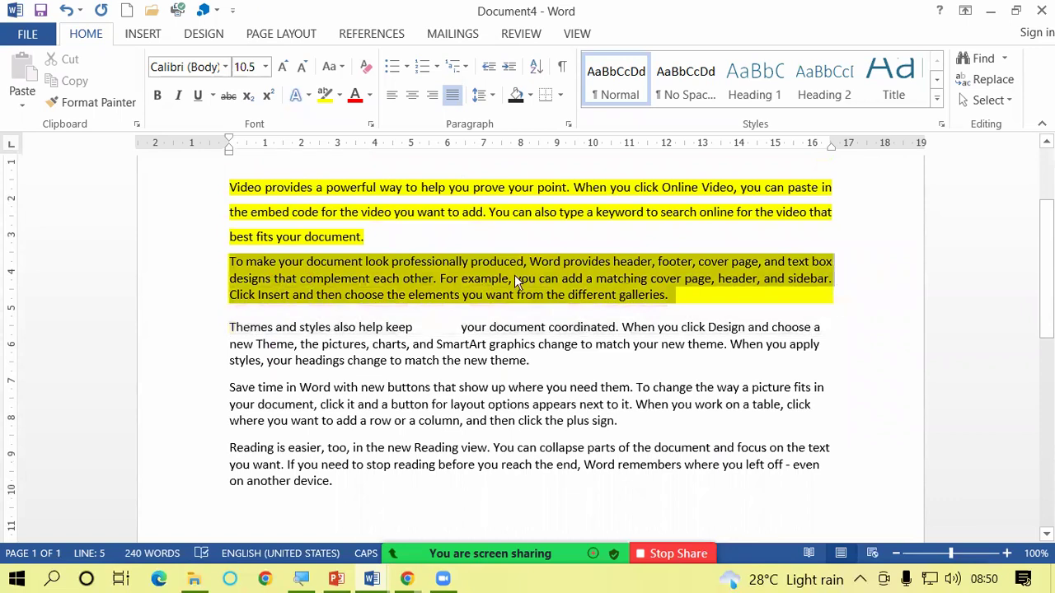
click(531, 96)
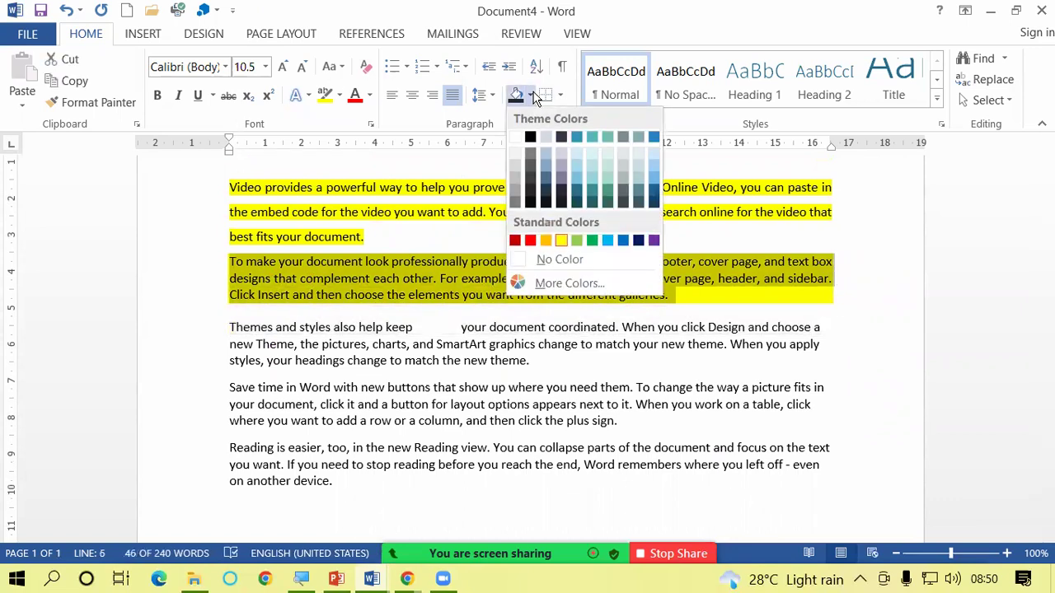
click(546, 240)
click(548, 387)
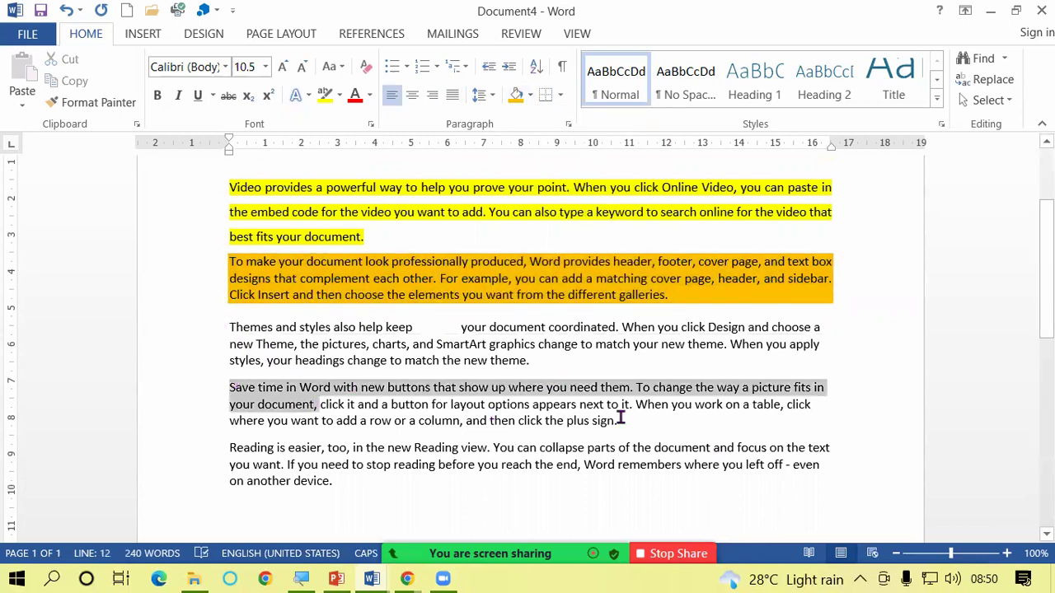
- Shade the 'Save time in Word' paragraph green
drag(230, 388, 624, 421)
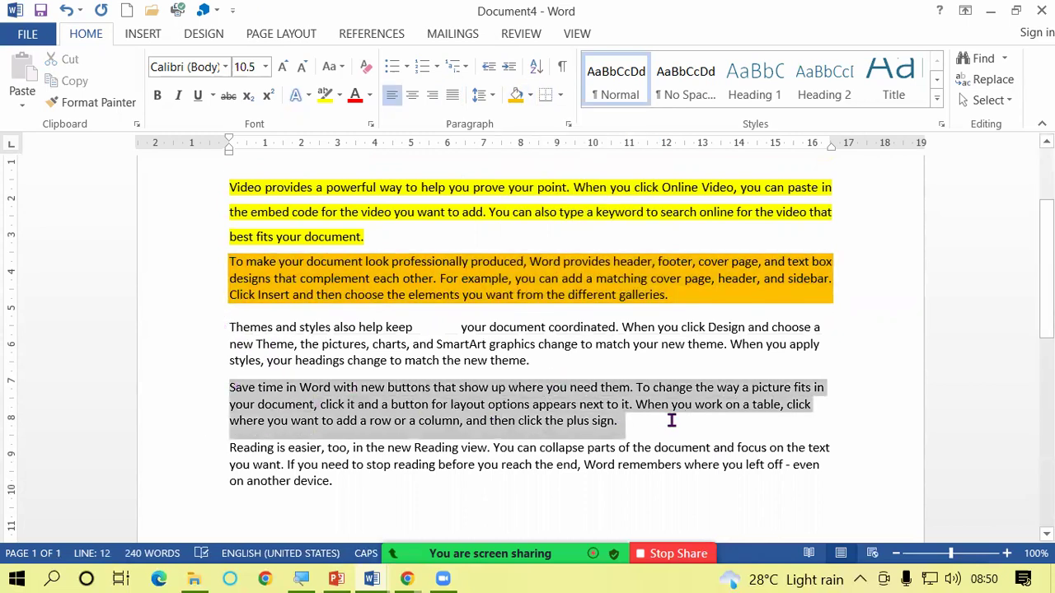
click(529, 94)
click(592, 239)
click(657, 464)
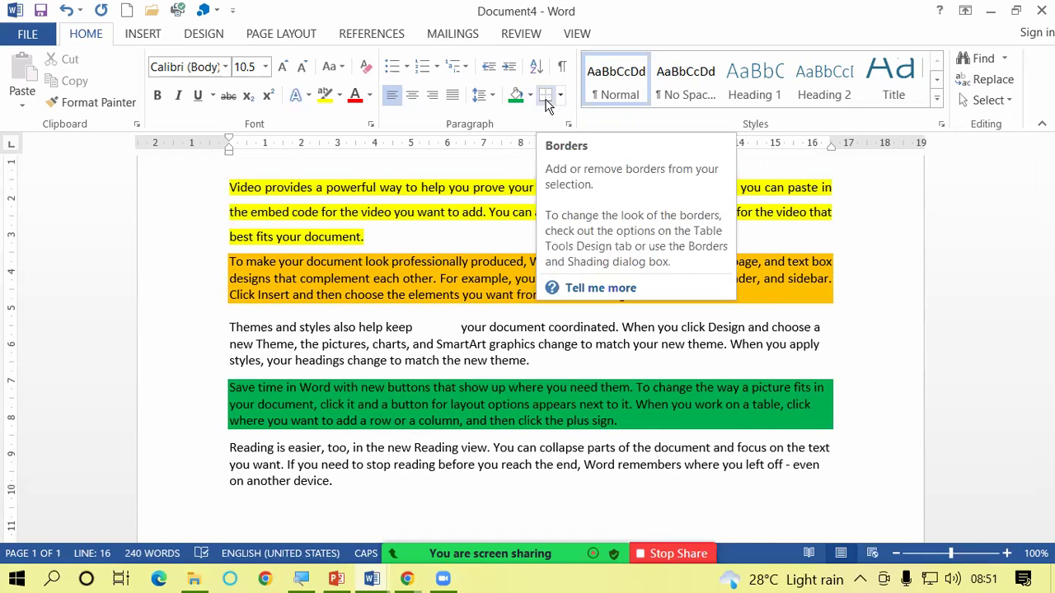
- Start a new blank document, then bring Document5 forward
key(ctrl+n)
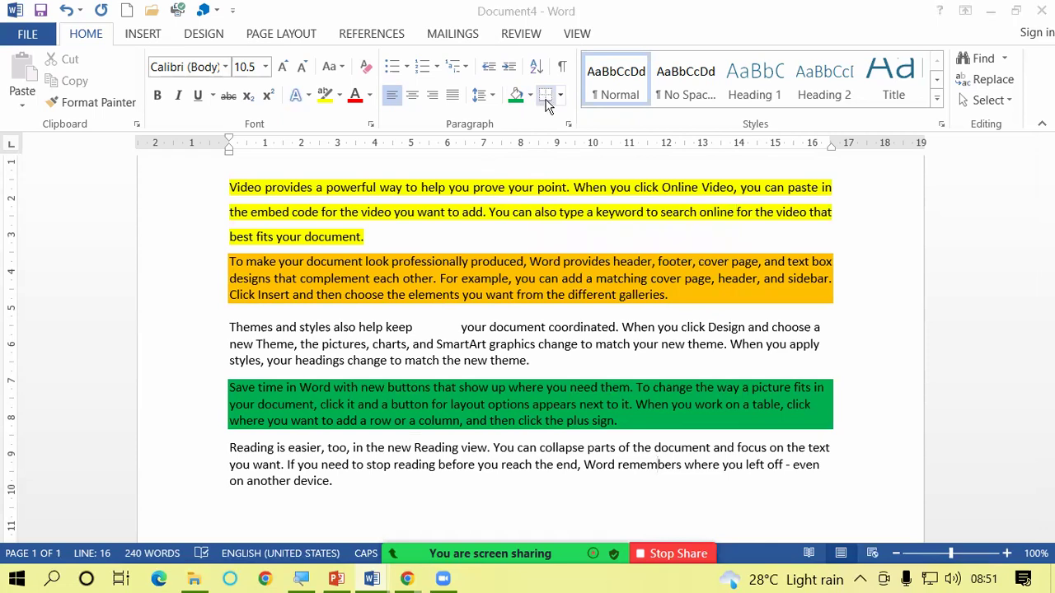
click(382, 580)
click(849, 526)
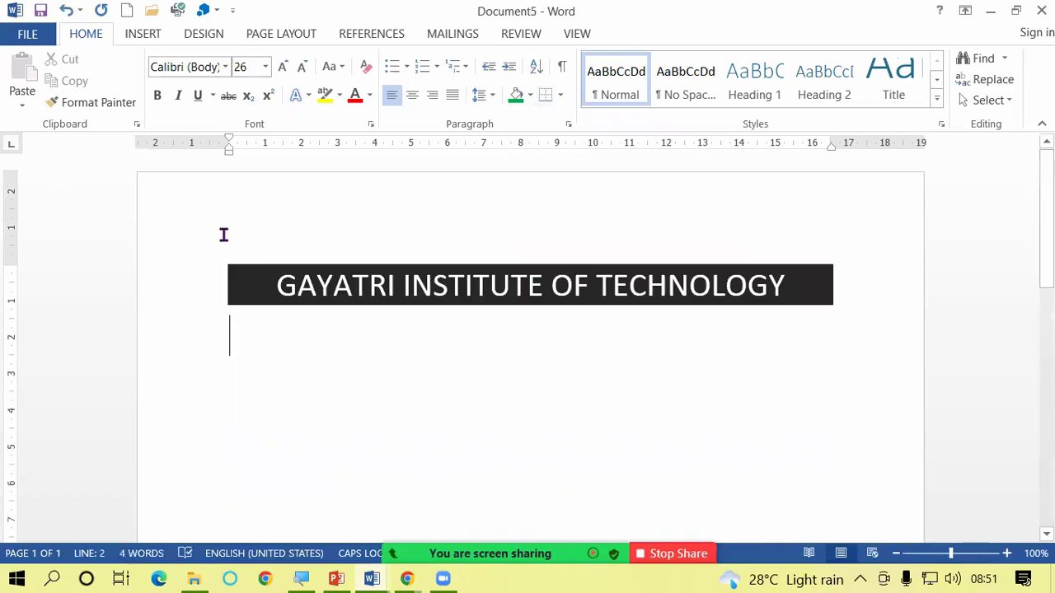
- Set the heading's shading to White, removing its black background
click(273, 280)
drag(419, 274, 843, 256)
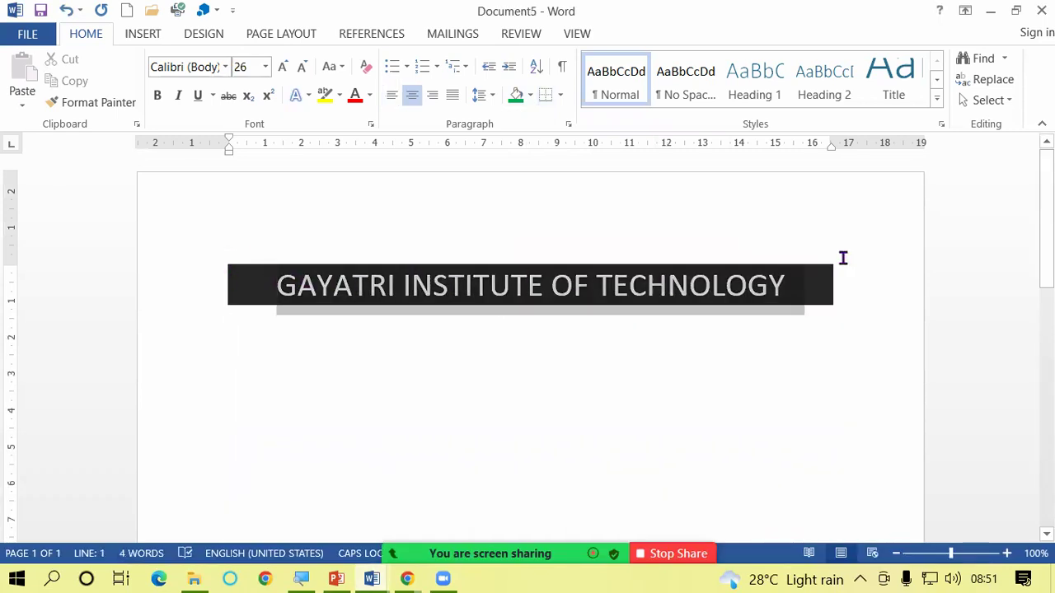
click(530, 97)
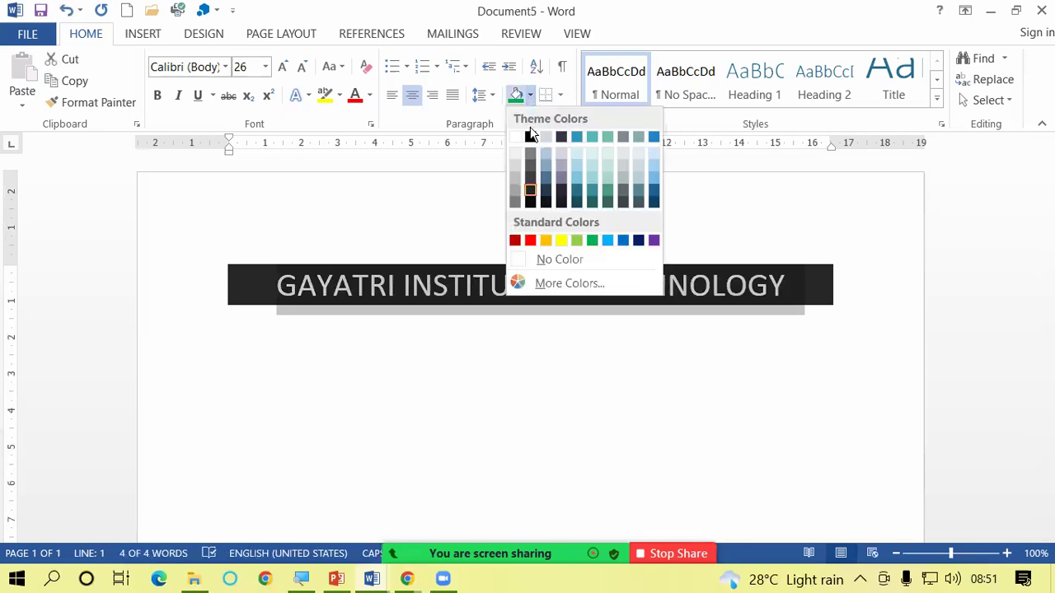
click(514, 141)
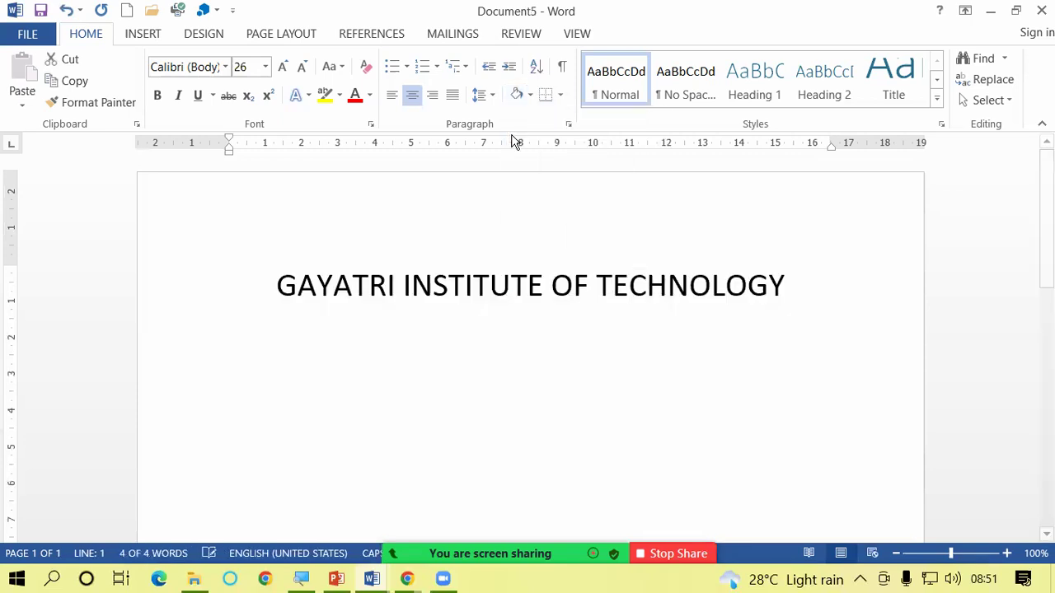
click(468, 359)
click(268, 286)
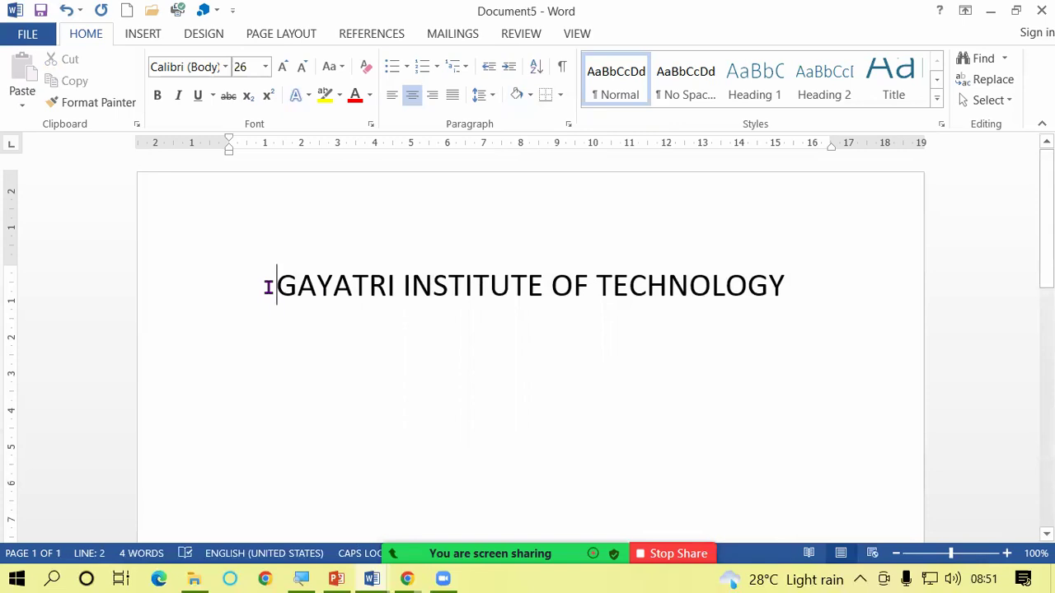
- Try All Borders on the heading, then clear it with No Border
click(561, 96)
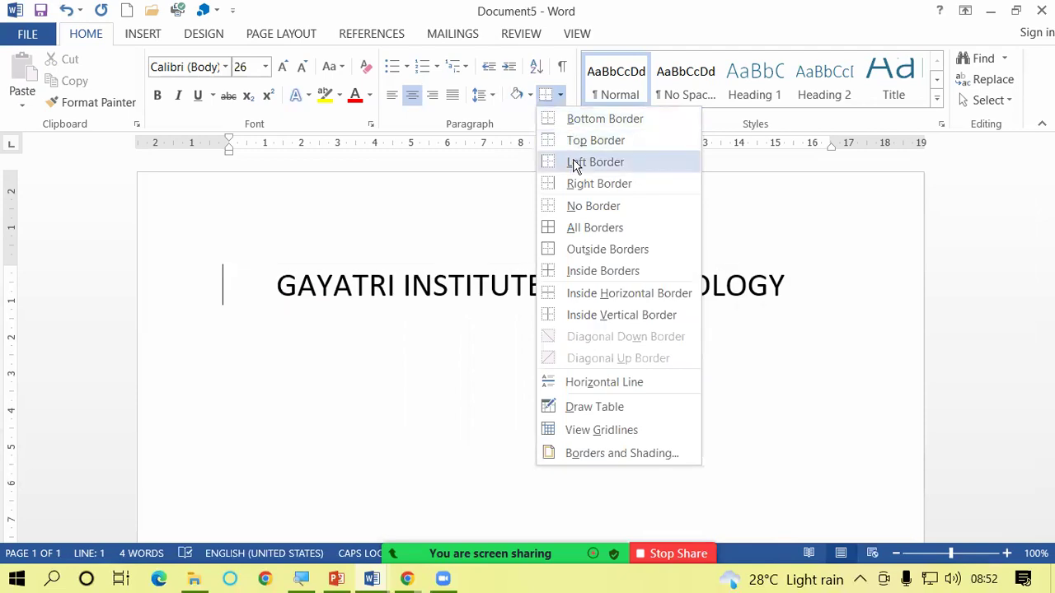
click(571, 235)
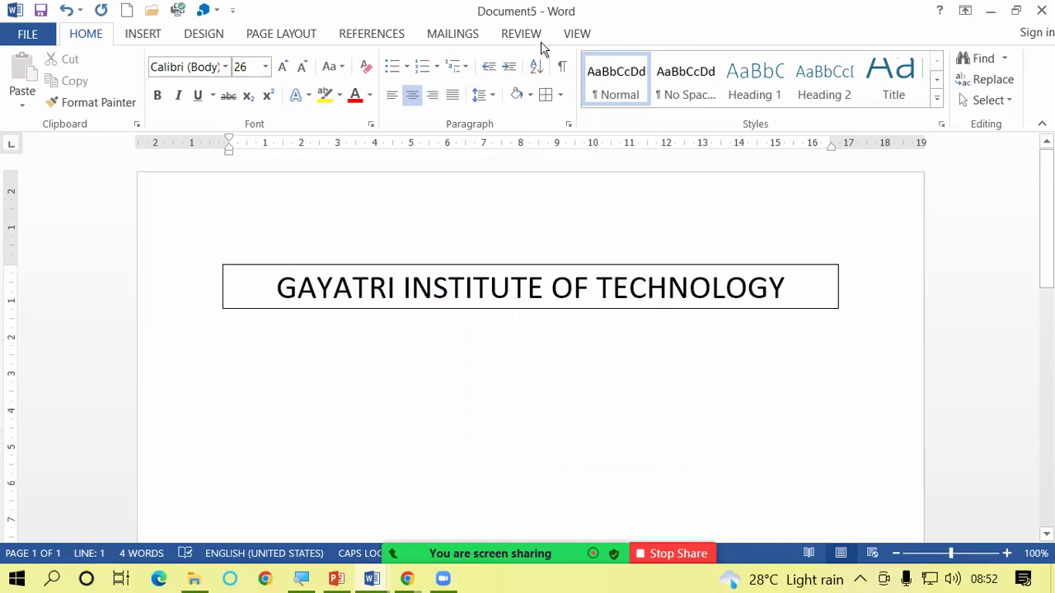
click(560, 94)
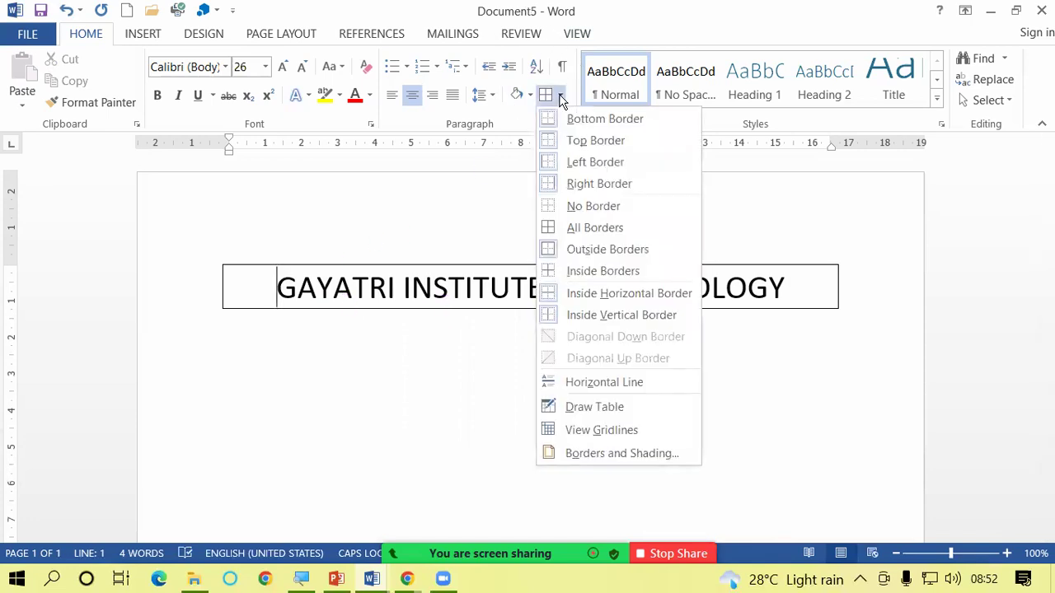
click(575, 122)
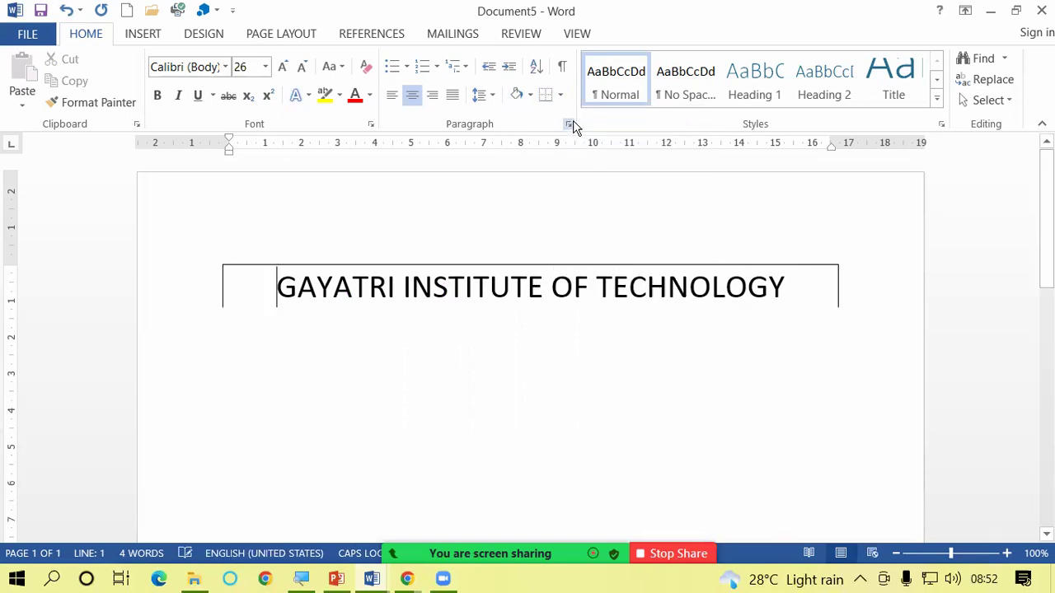
click(559, 97)
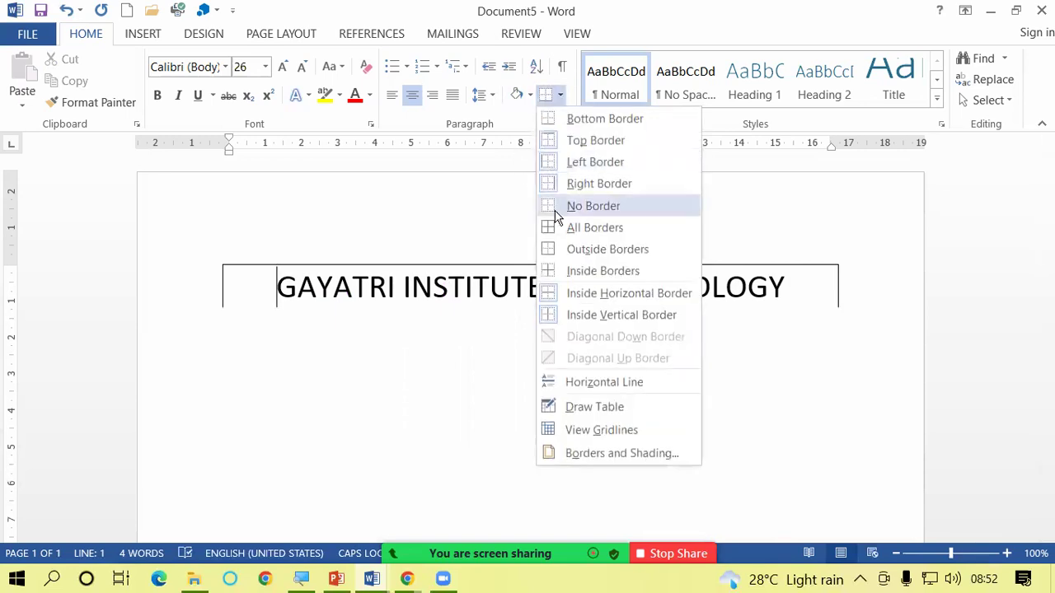
click(554, 206)
- Apply a Bottom Border to the heading and start a new line below
click(561, 97)
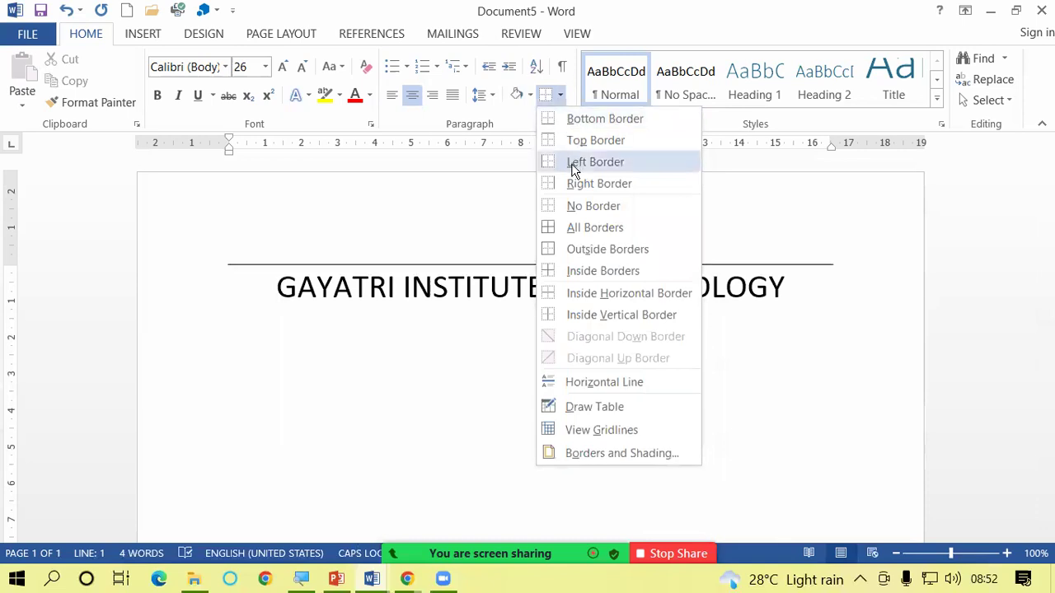
click(571, 119)
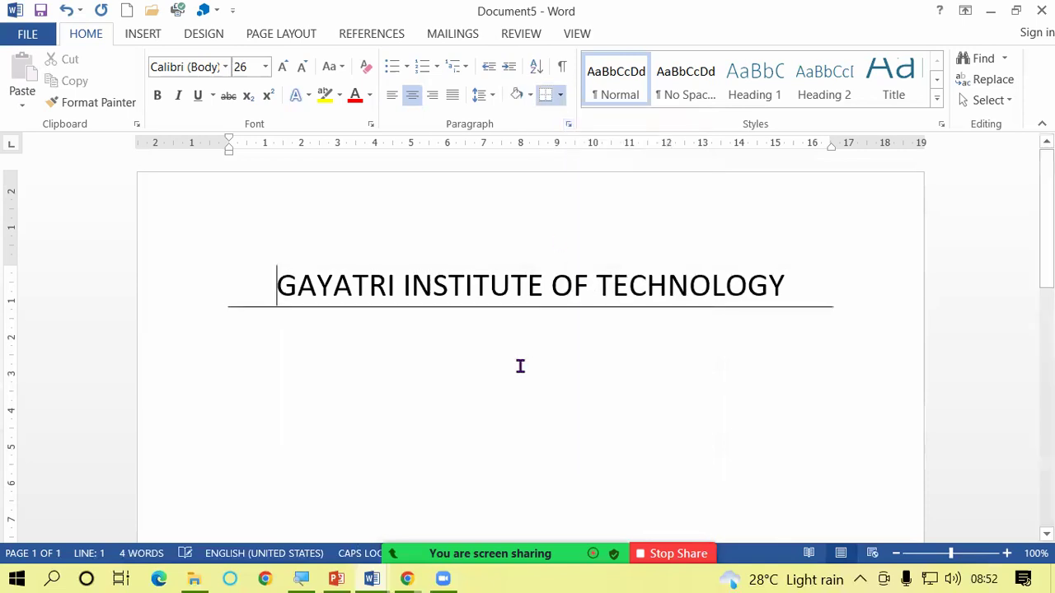
double_click(267, 360)
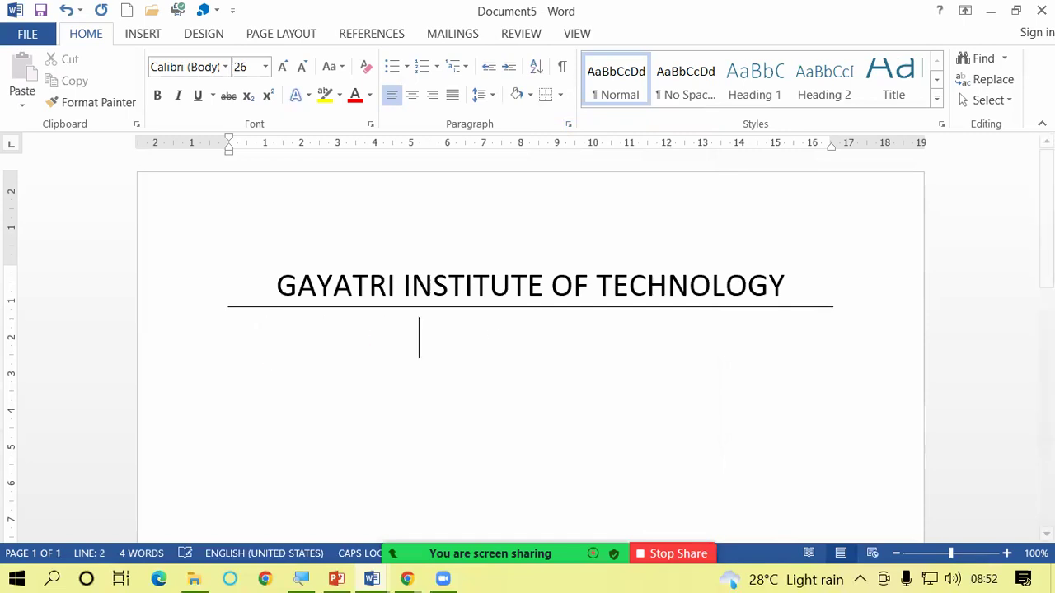
- Type 'PADRAUNA KUSHINAGAR' on the second line and centre it
text(PAD)
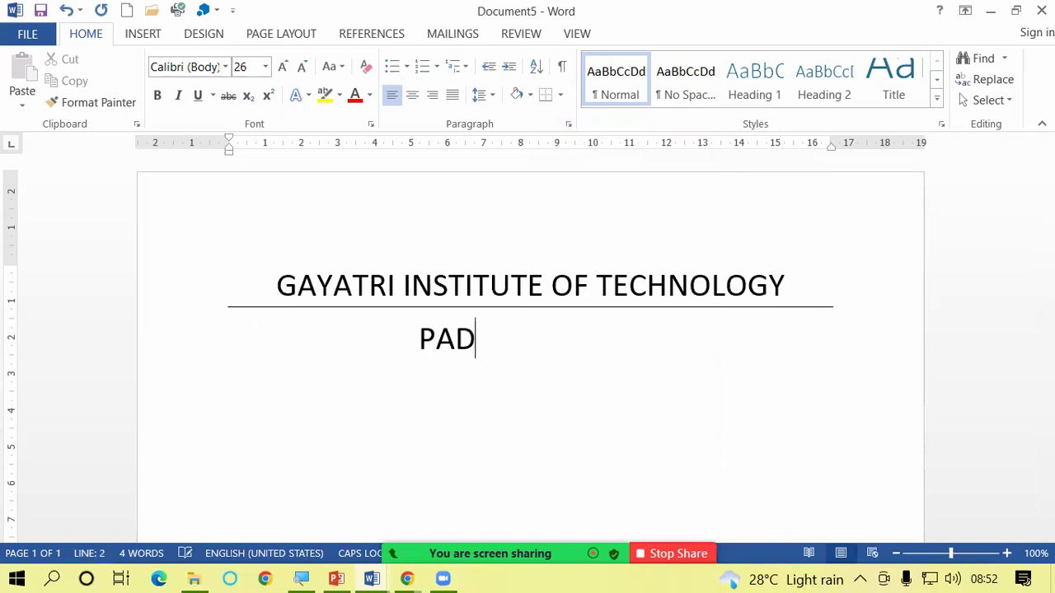
text(RAUNA KUSHINA)
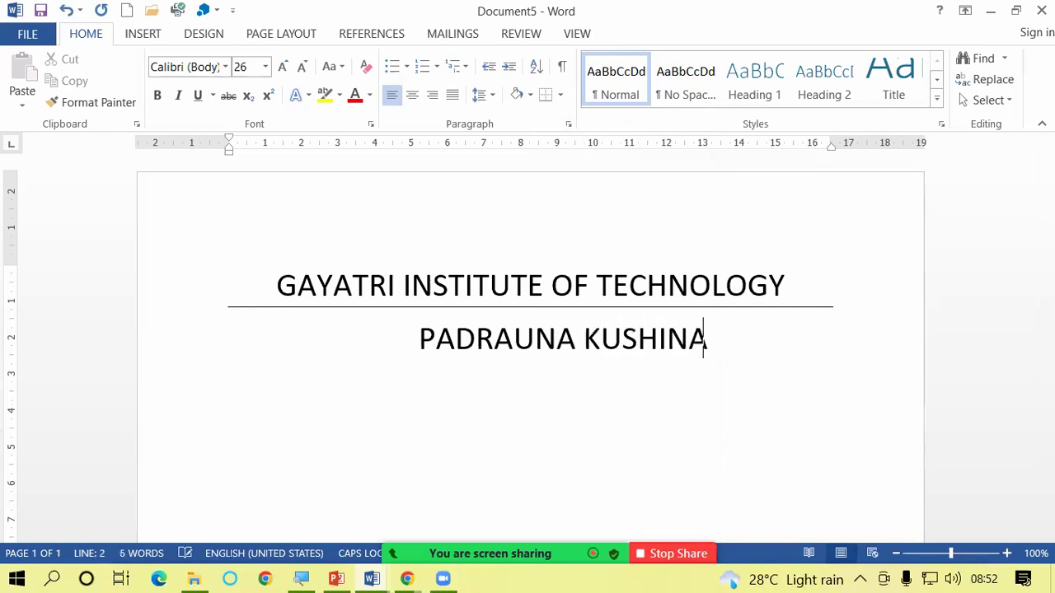
text(GAR)
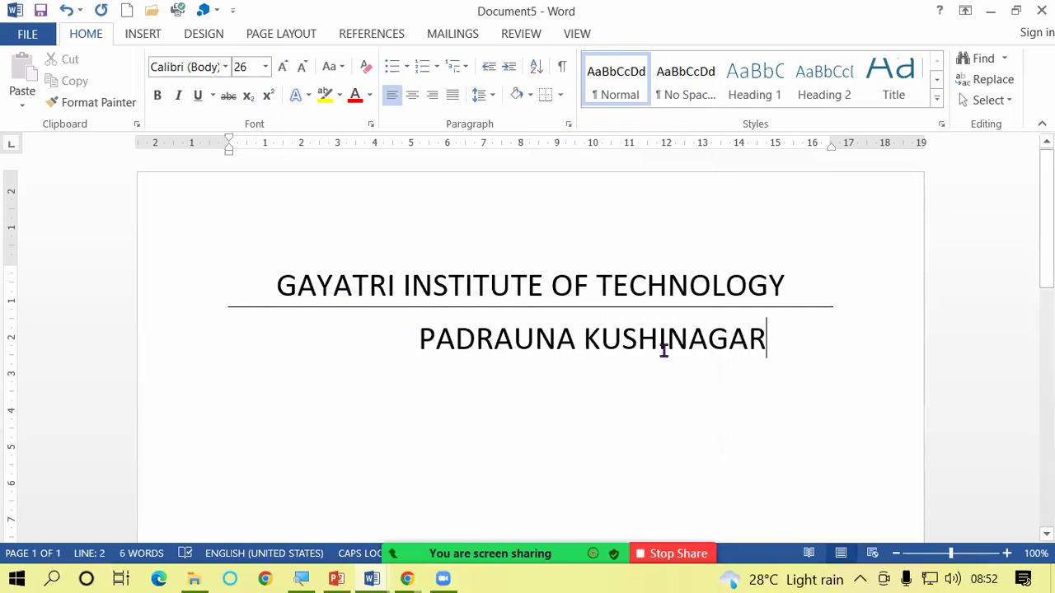
key(shift+Home)
click(412, 94)
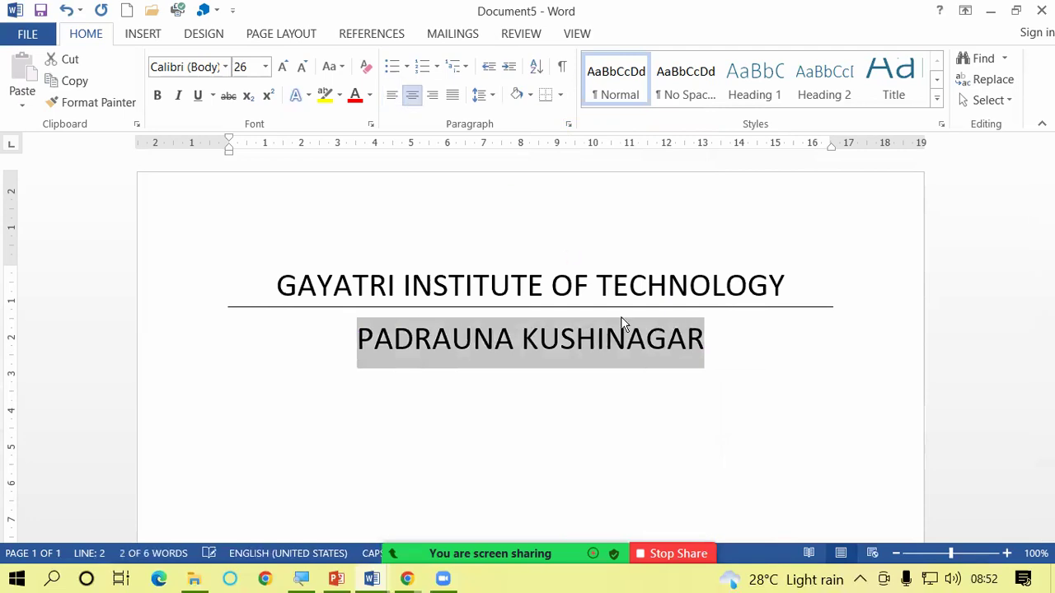
click(669, 338)
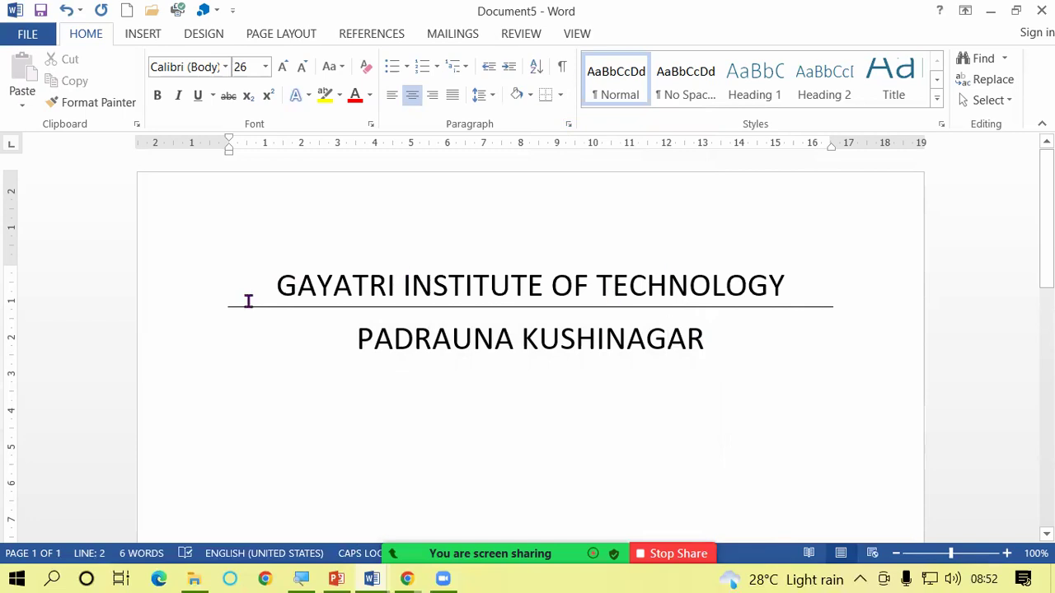
- Apply All Borders to the PADRAUNA KUSHINAGAR line to box it
click(352, 338)
click(559, 95)
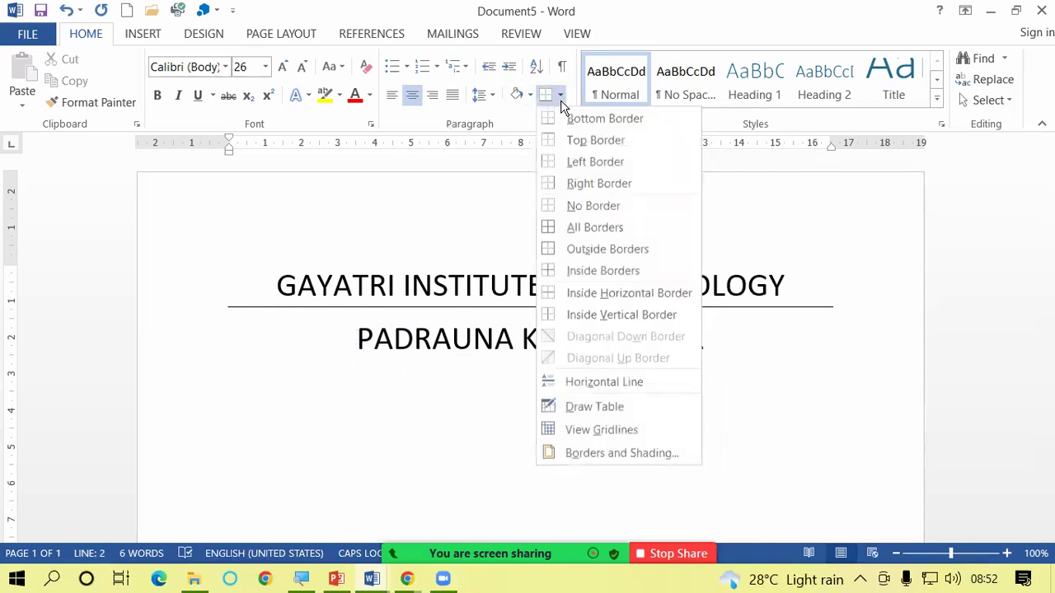
click(577, 228)
click(575, 323)
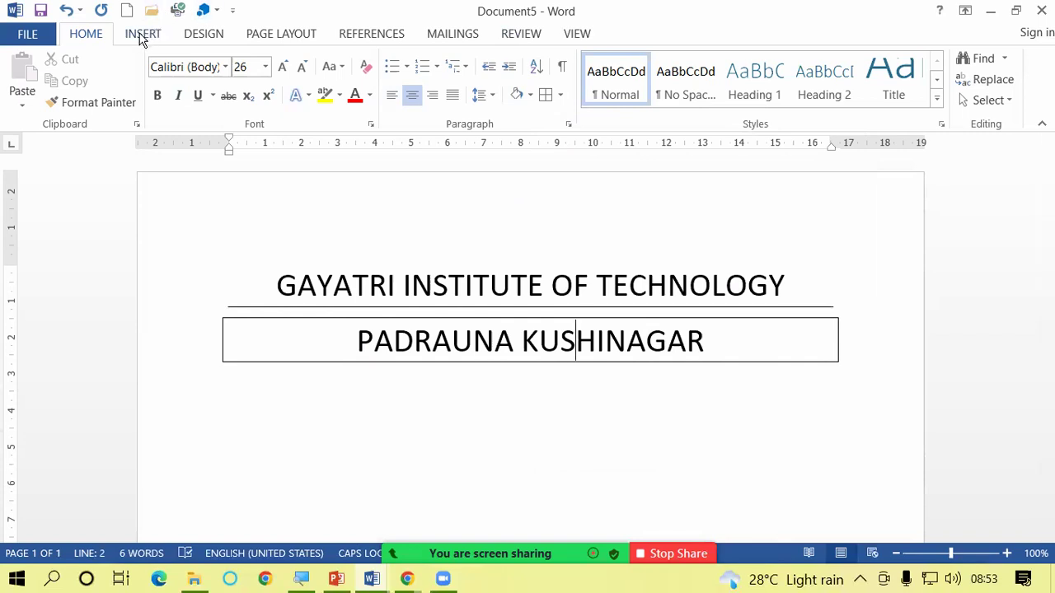
click(140, 37)
click(113, 96)
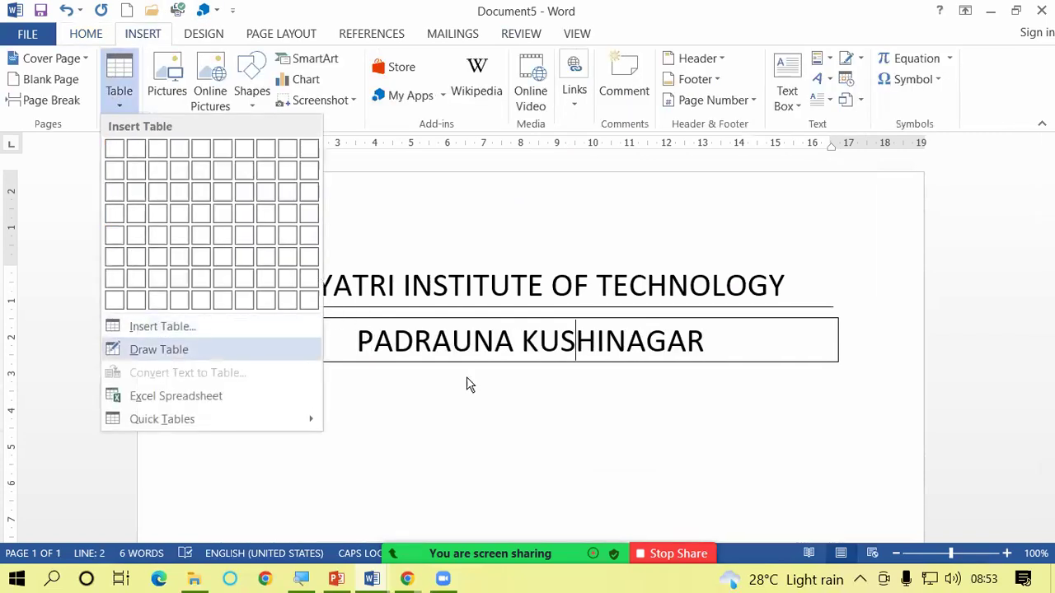
click(489, 414)
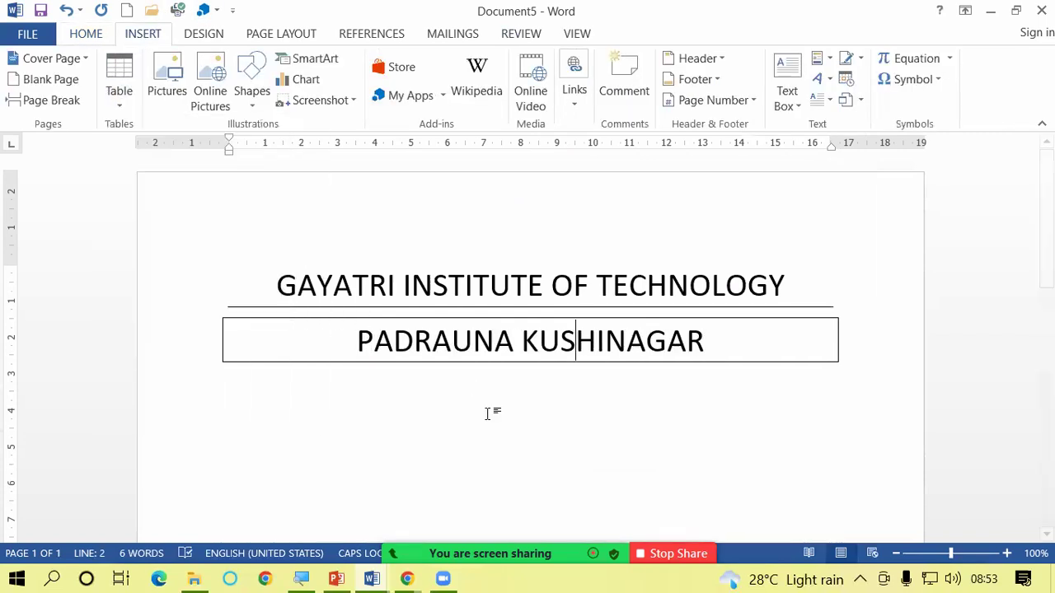
click(85, 33)
click(560, 96)
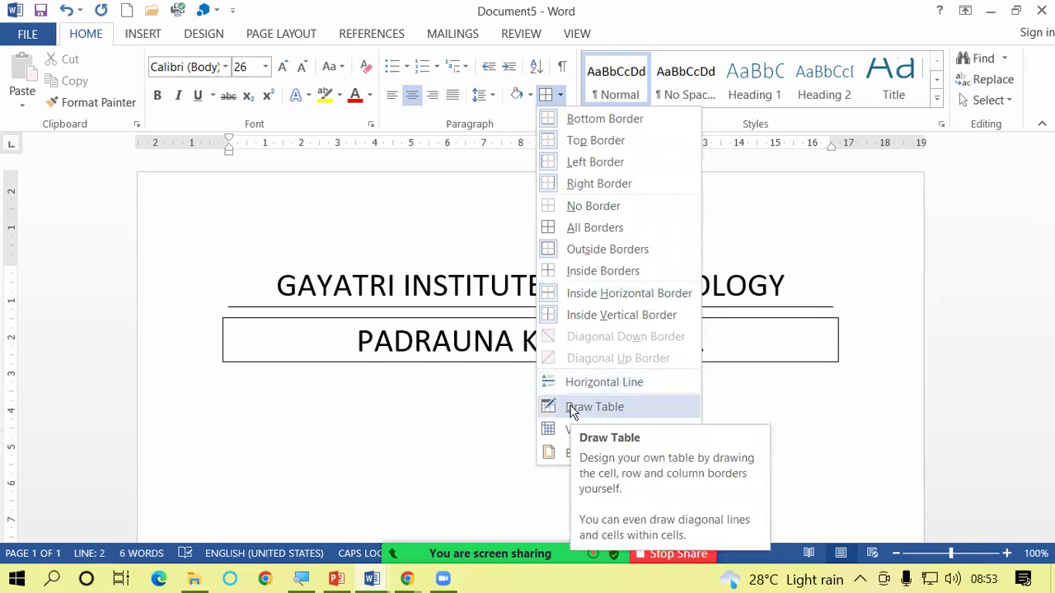
key(Escape)
click(140, 35)
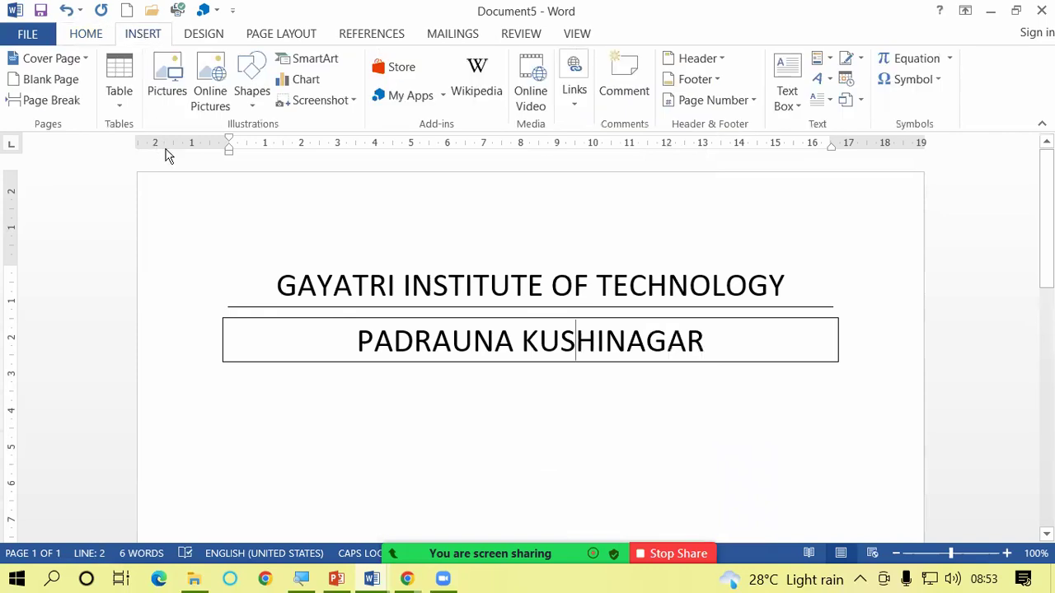
click(116, 103)
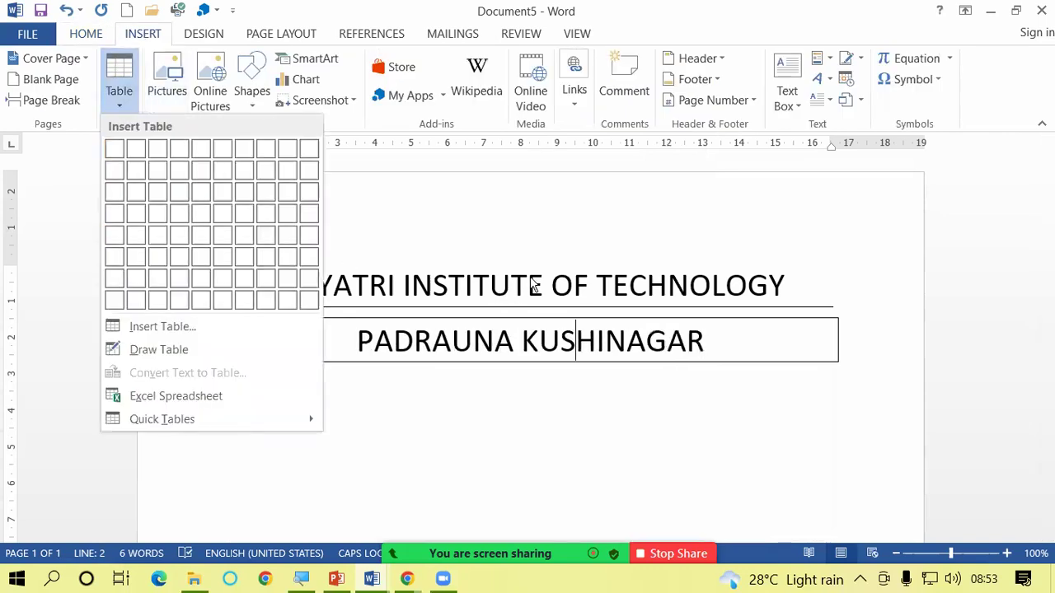
key(Escape)
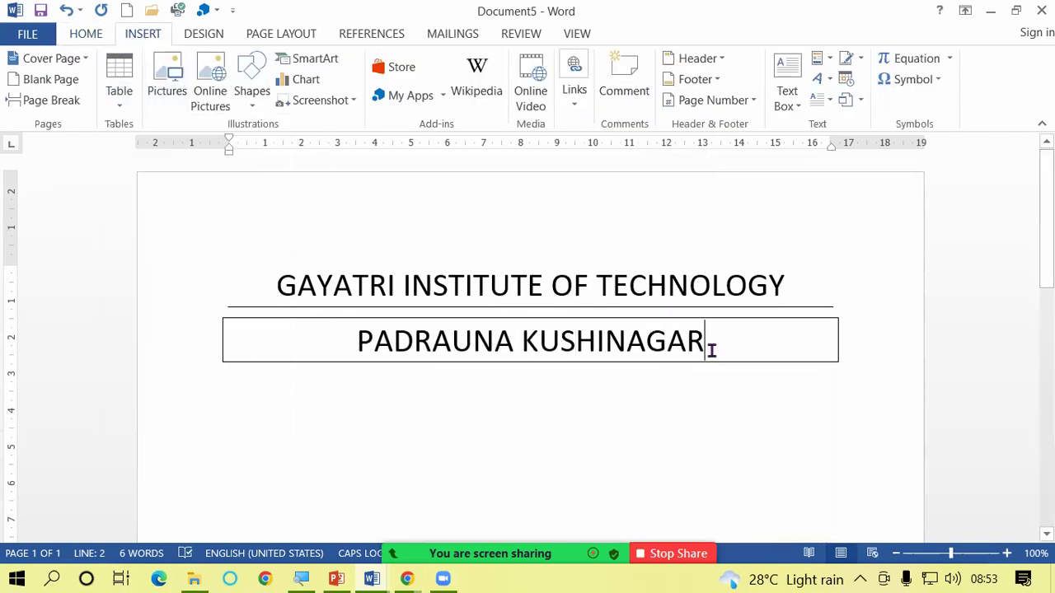
click(712, 349)
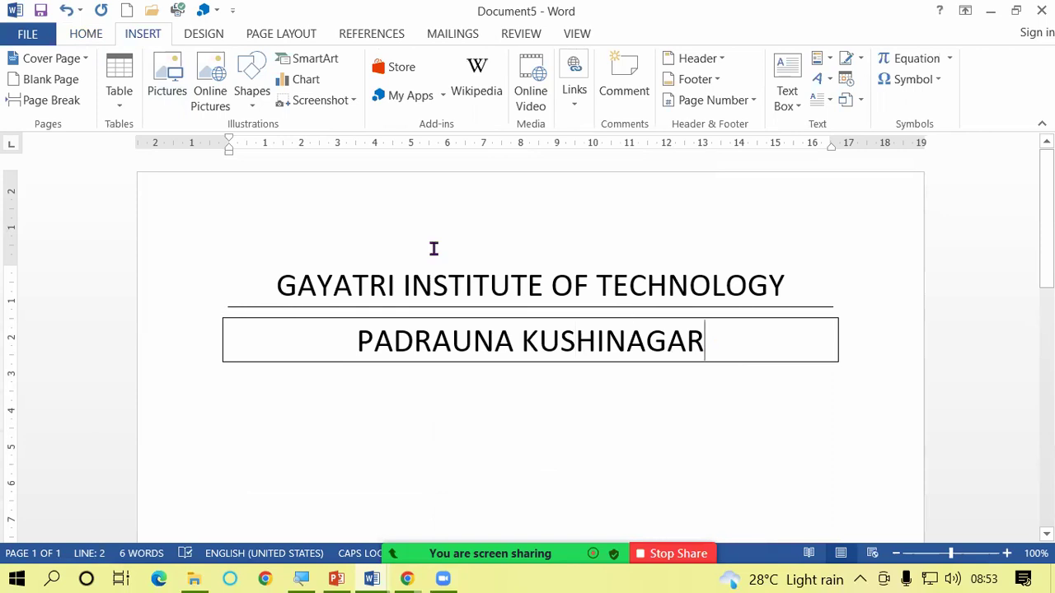
click(97, 36)
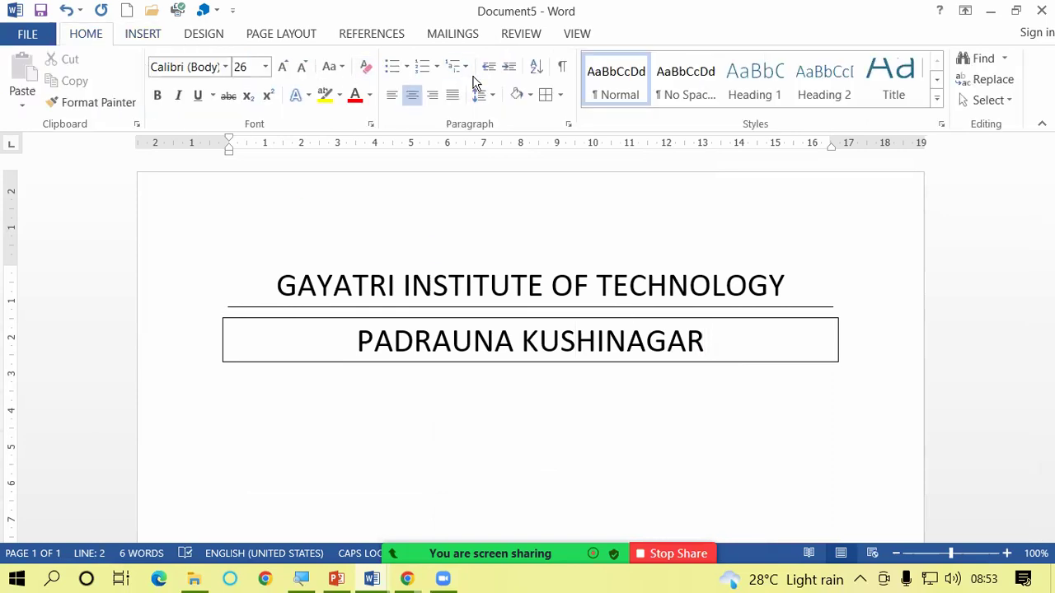